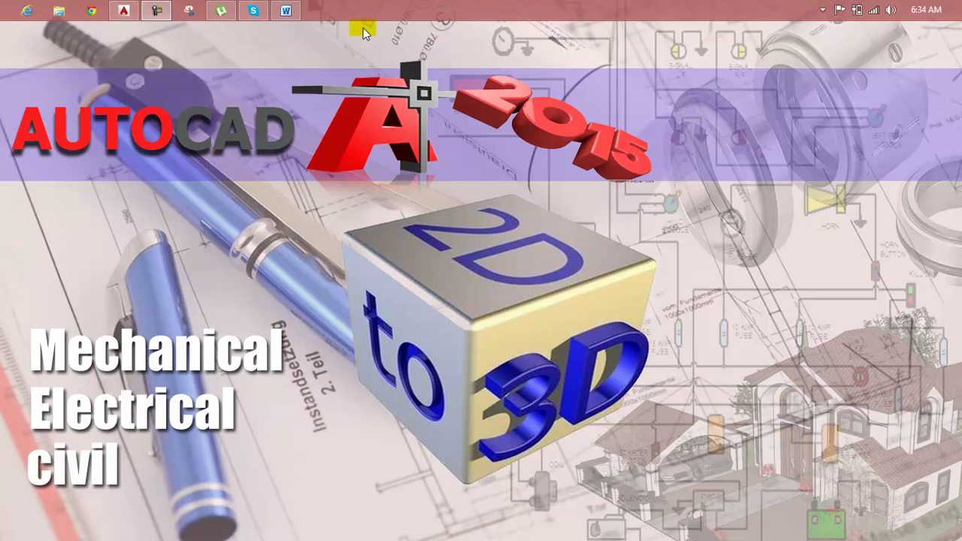
Glance at the lesson title document, then return to the AutoCAD drawing.
{"action": "left_click", "coordinate": [286, 9]}
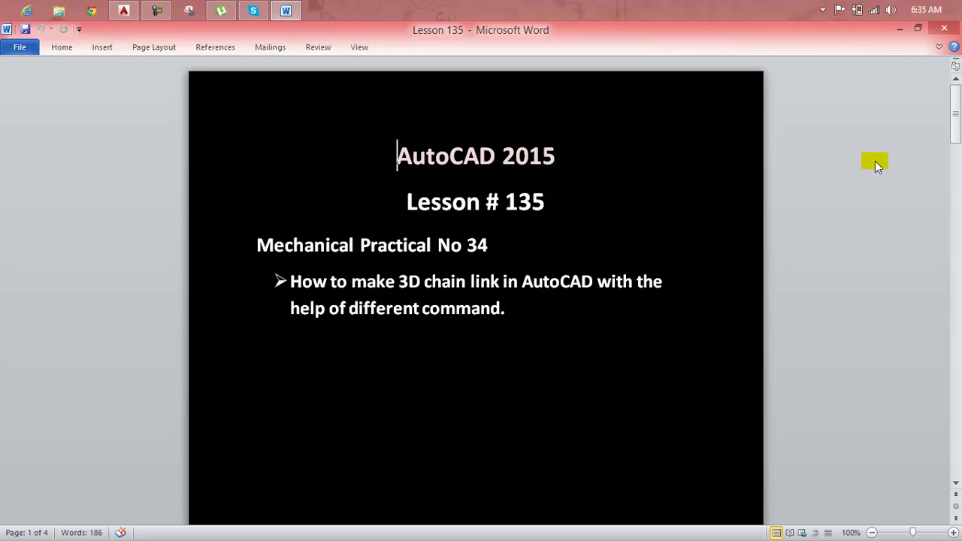
{"action": "mouse_move", "coordinate": [960, 1]}
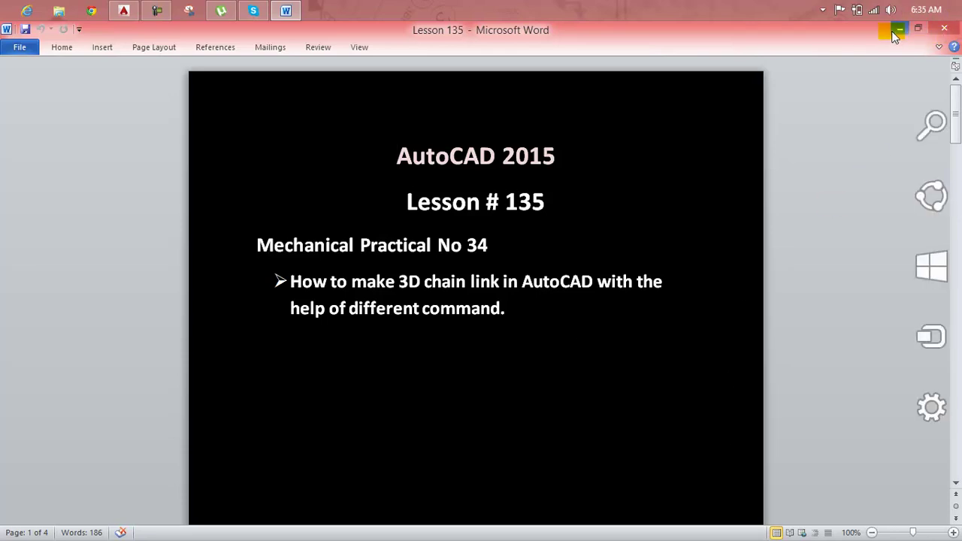
{"action": "left_click", "coordinate": [899, 34]}
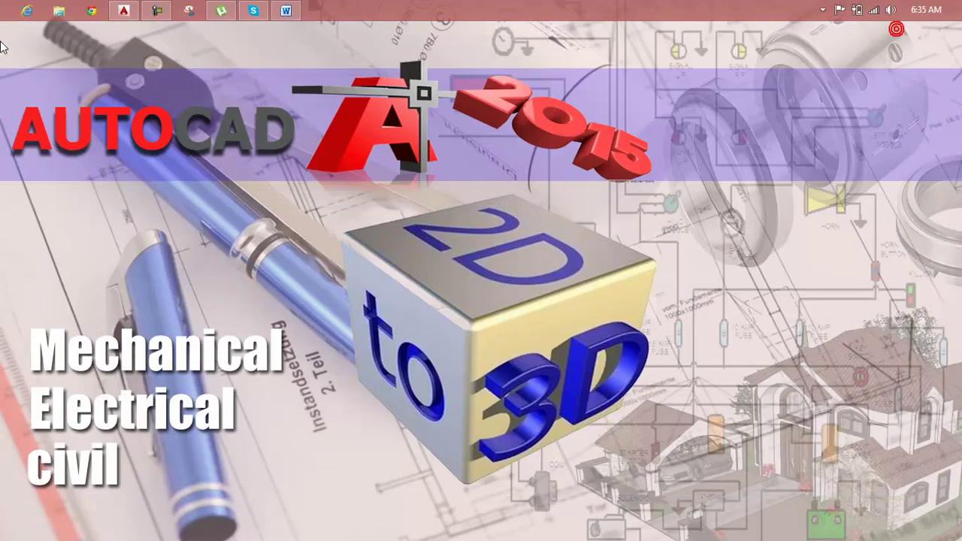
{"action": "left_click", "coordinate": [122, 9]}
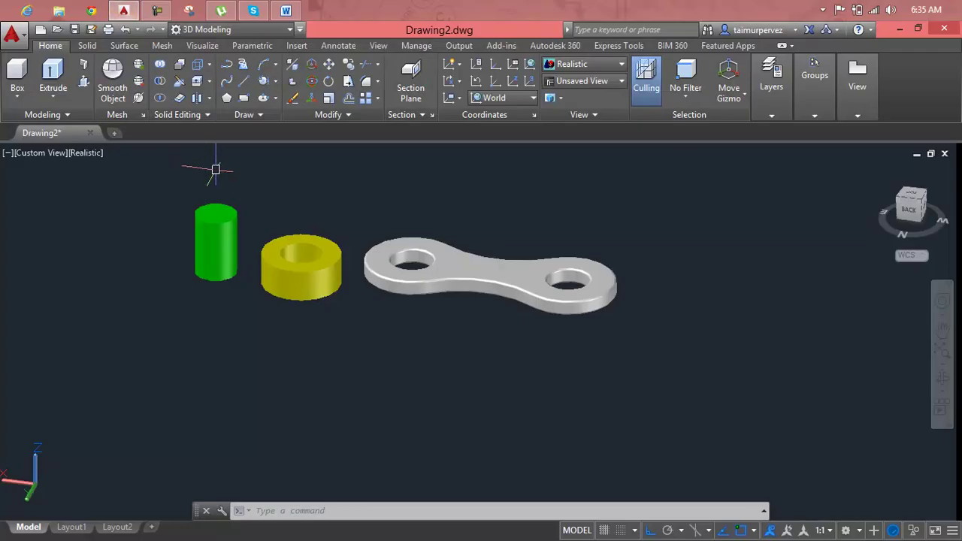
{"action": "scroll", "coordinate": [275, 217], "scroll_direction": "up", "scroll_amount": 2}
{"action": "scroll", "coordinate": [277, 218], "scroll_direction": "down", "scroll_amount": 2}
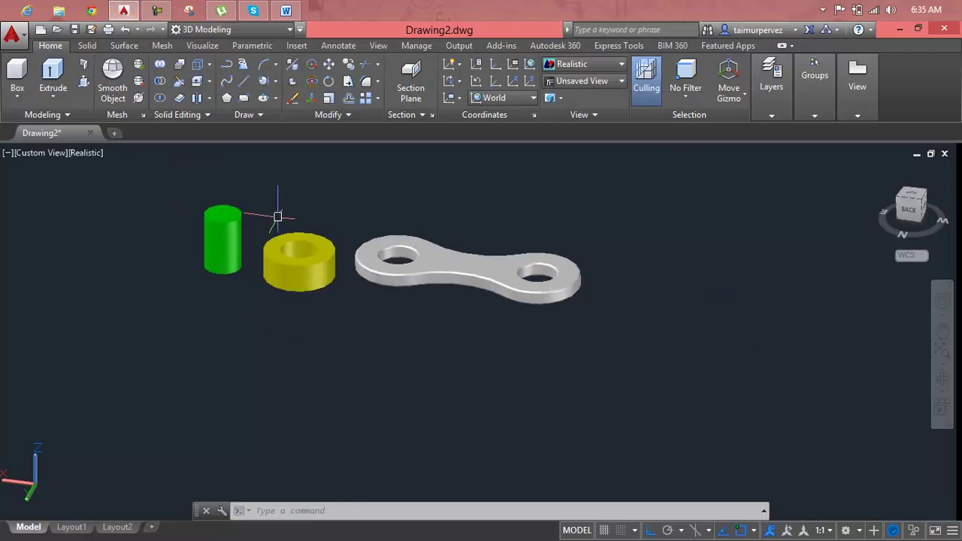
Pan and zoom to frame the green pin, yellow bushing and link plate.
{"action": "middle_click_drag", "start_coordinate": [275, 221], "coordinate": [229, 245]}
{"action": "scroll", "coordinate": [229, 270], "scroll_direction": "down", "scroll_amount": 3}
{"action": "mouse_move", "coordinate": [229, 270]}
{"action": "left_mouse_down"}
{"action": "mouse_move", "coordinate": [265, 236]}
{"action": "mouse_move", "coordinate": [226, 267]}
{"action": "mouse_move", "coordinate": [251, 259]}
{"action": "mouse_move", "coordinate": [210, 251]}
{"action": "left_mouse_up"}
{"action": "key", "text": "Escape"}
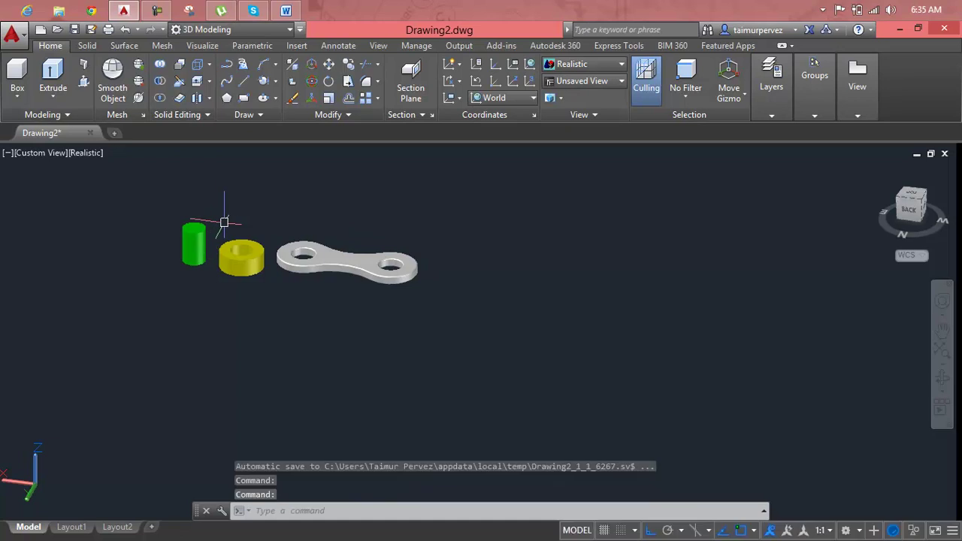
{"action": "scroll", "coordinate": [210, 237], "scroll_direction": "up", "scroll_amount": 1}
{"action": "scroll", "coordinate": [210, 237], "scroll_direction": "up", "scroll_amount": 2}
Select and deselect the yellow bushing and green pin to inspect them.
{"action": "left_click", "coordinate": [224, 267]}
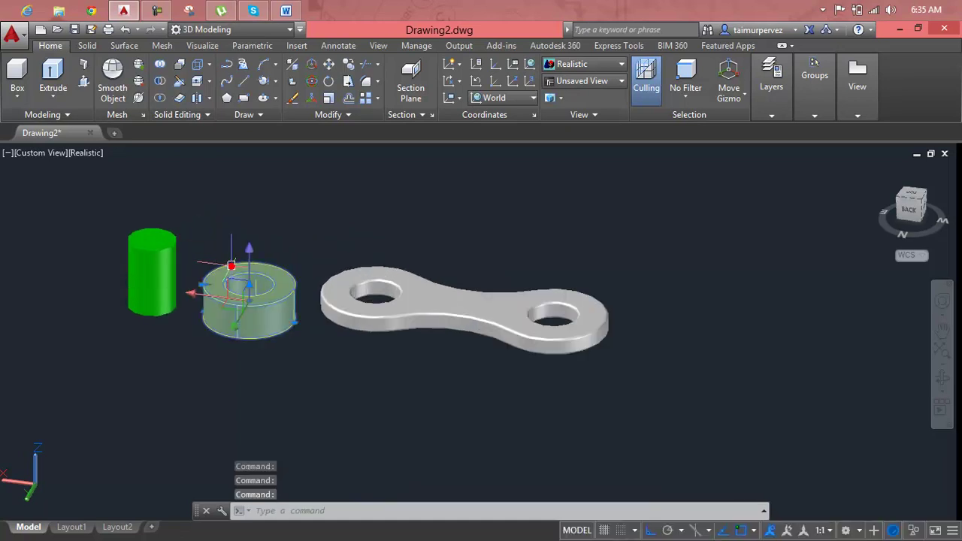
{"action": "key", "text": "Escape"}
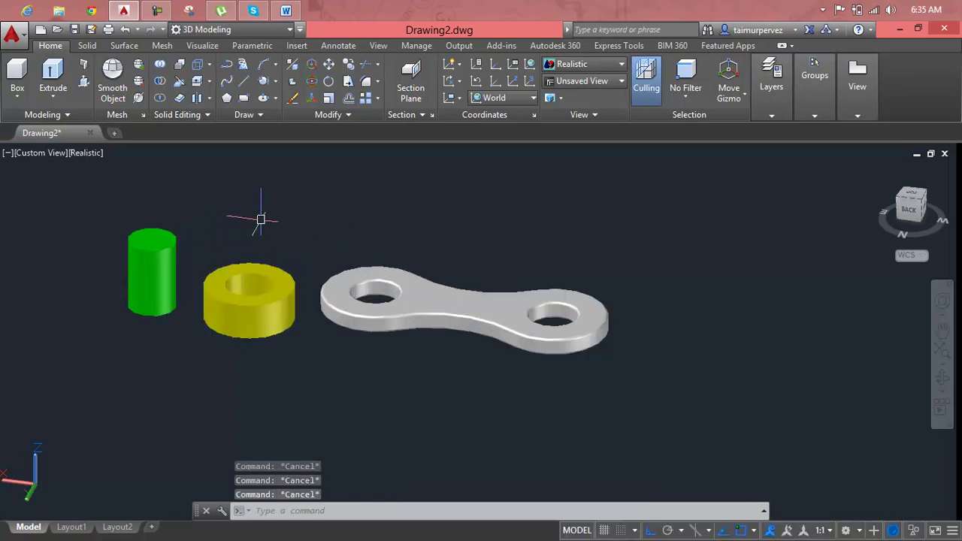
{"action": "left_click", "coordinate": [260, 264]}
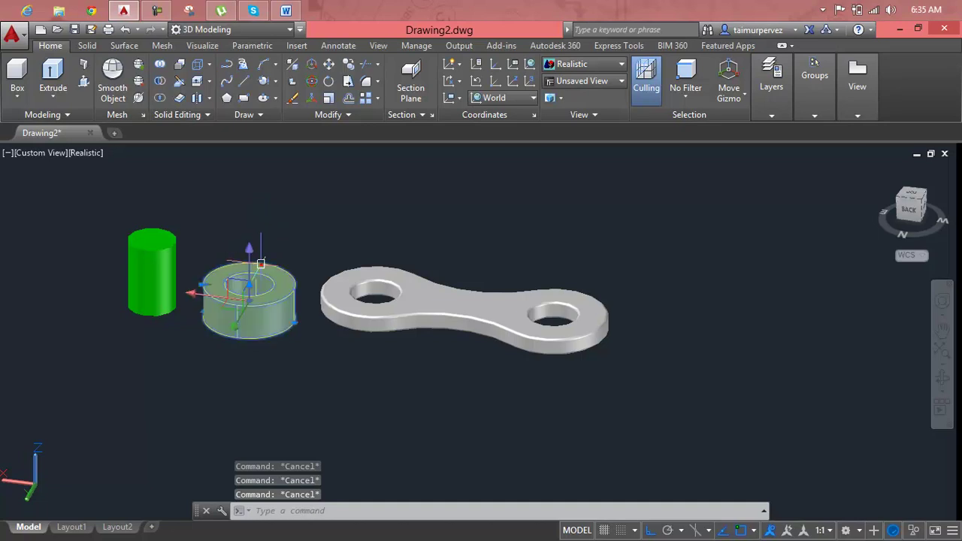
{"action": "key", "text": "Escape"}
{"action": "left_click", "coordinate": [161, 246]}
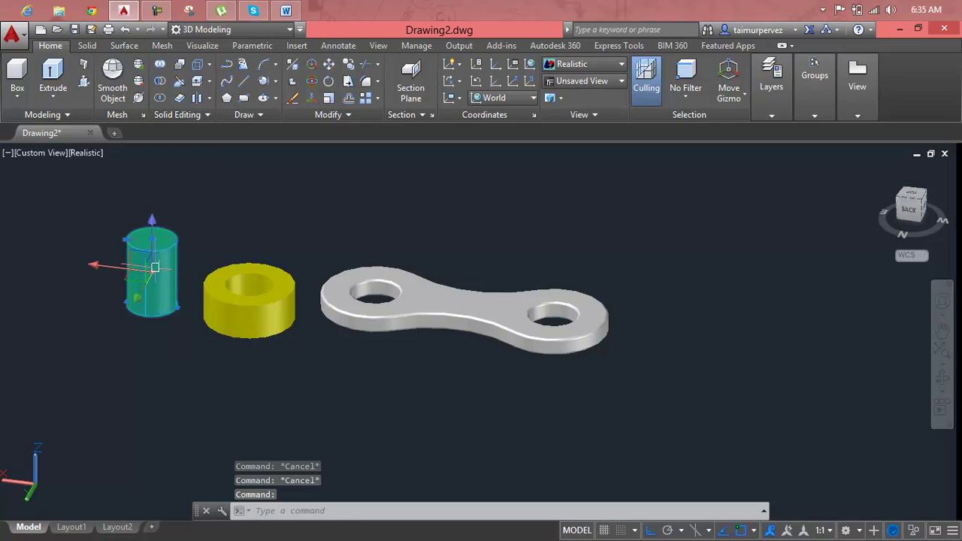
{"action": "key", "text": "Escape"}
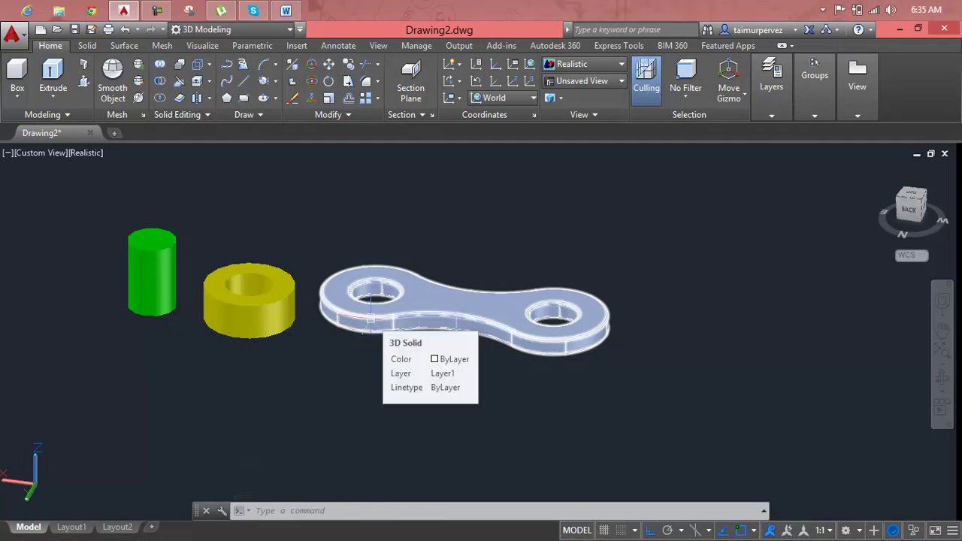
{"action": "left_click", "coordinate": [172, 268]}
{"action": "key", "text": "Escape"}
{"action": "key", "text": "Escape"}
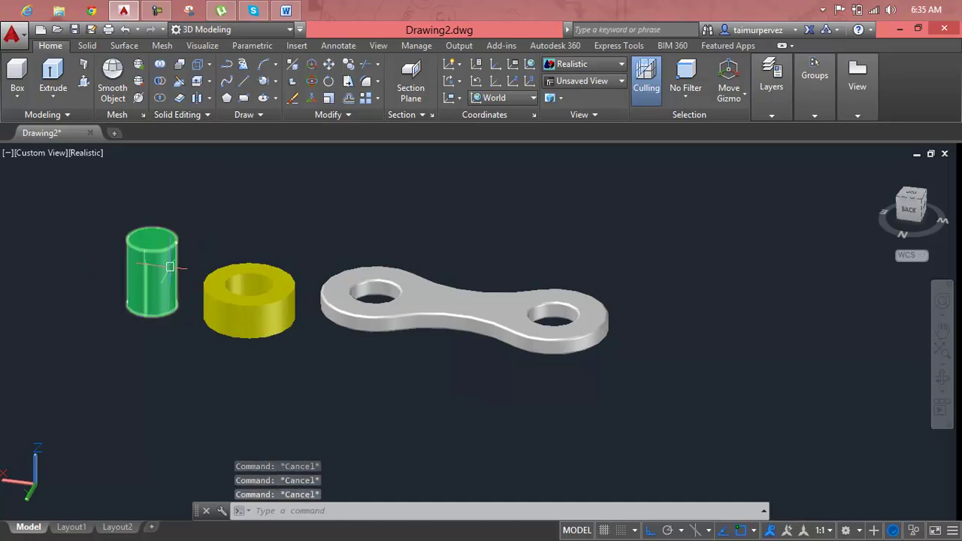
{"action": "left_click", "coordinate": [161, 267]}
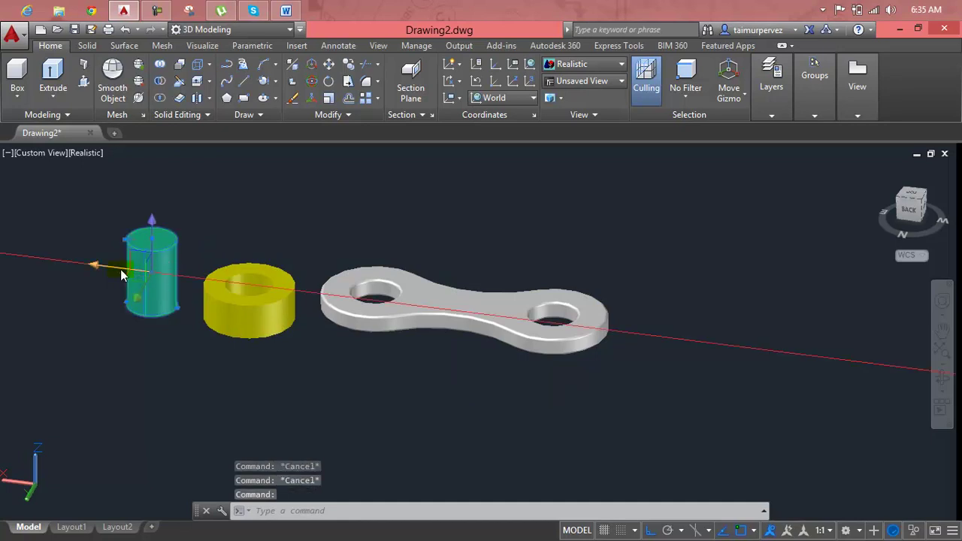
{"action": "key", "text": "Escape"}
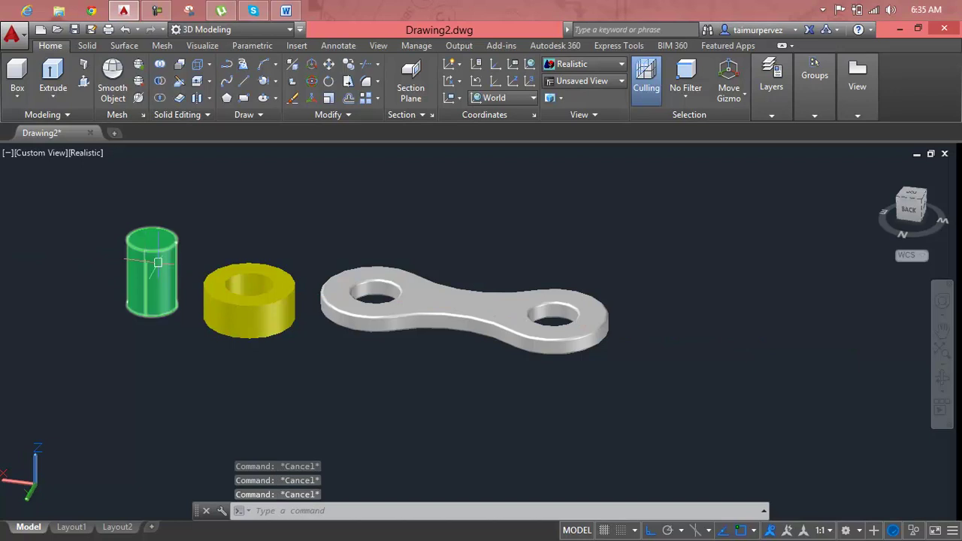
{"action": "type", "text": "ct o"}
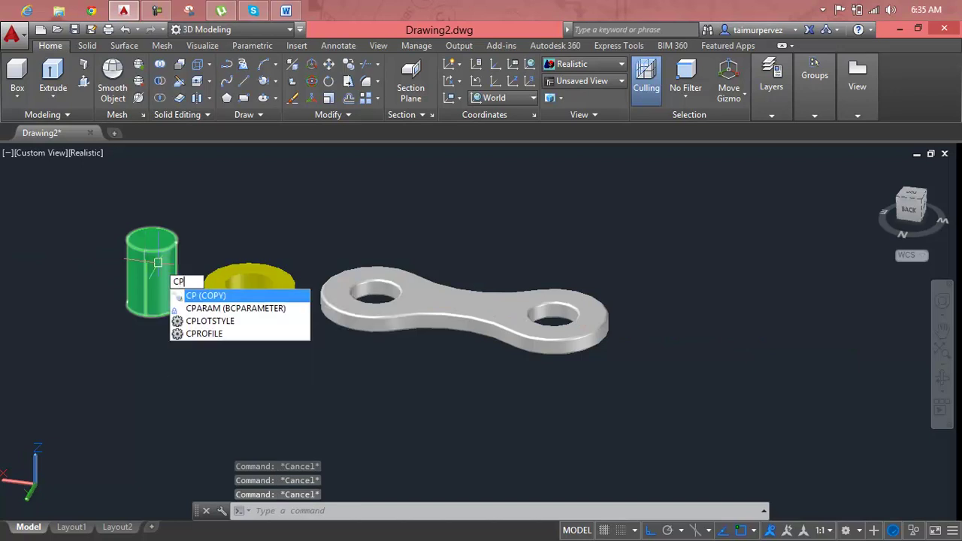
{"action": "key", "text": "Return"}
{"action": "left_click", "coordinate": [158, 263]}
{"action": "key", "text": "Return"}
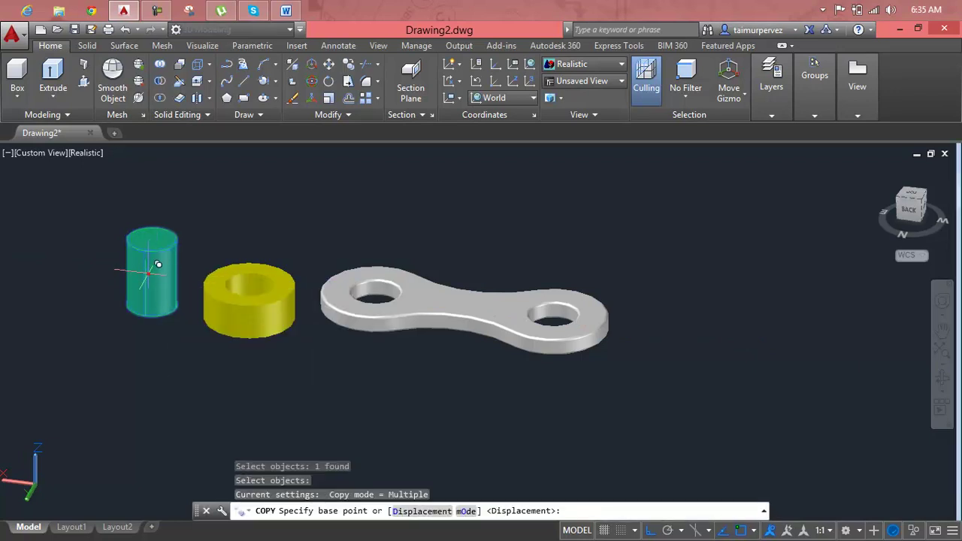
{"action": "left_click", "coordinate": [153, 270]}
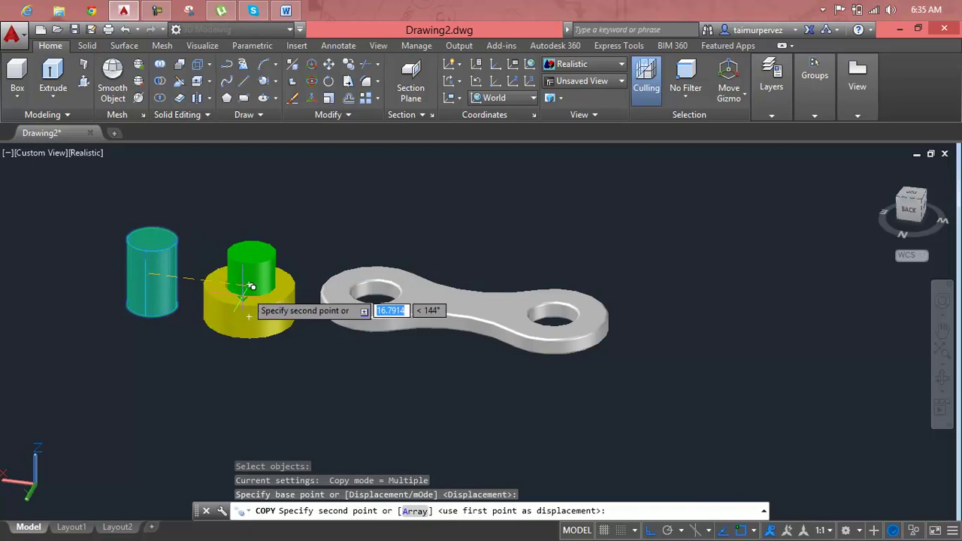
{"action": "scroll", "coordinate": [253, 287], "scroll_direction": "up", "scroll_amount": 3}
{"action": "key", "text": "Escape"}
{"action": "key", "text": "Escape"}
{"action": "scroll", "coordinate": [298, 269], "scroll_direction": "down", "scroll_amount": 5}
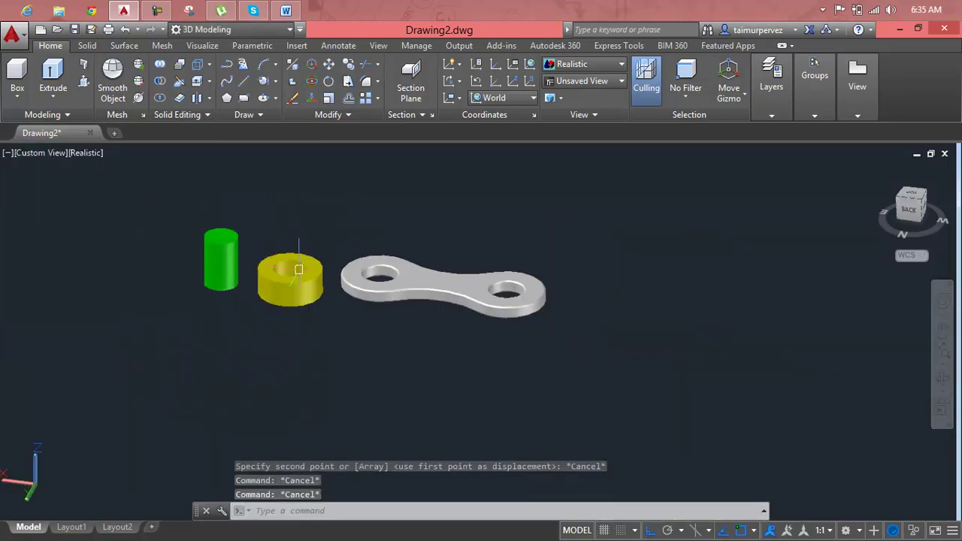
Look at the drawing from the Top preset view.
{"action": "left_click", "coordinate": [27, 158]}
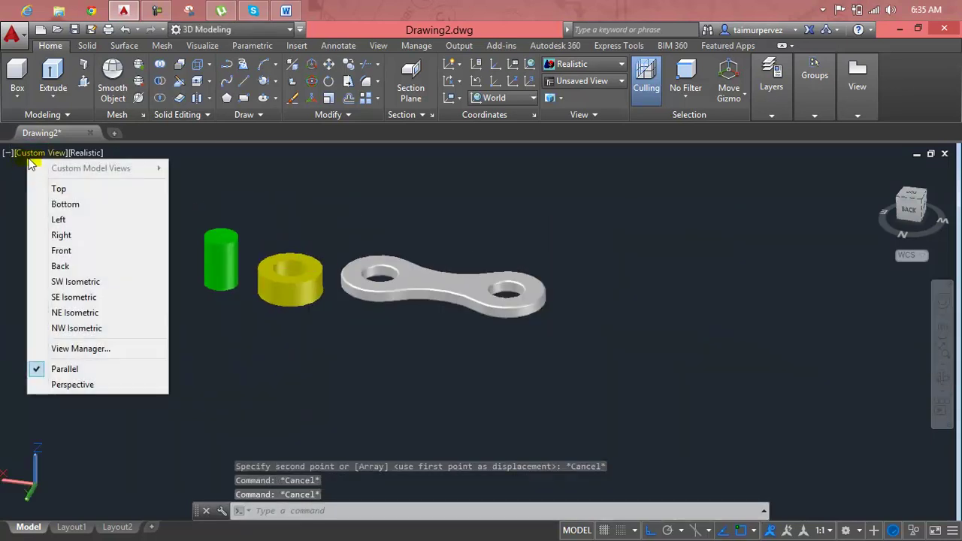
{"action": "left_click", "coordinate": [36, 186]}
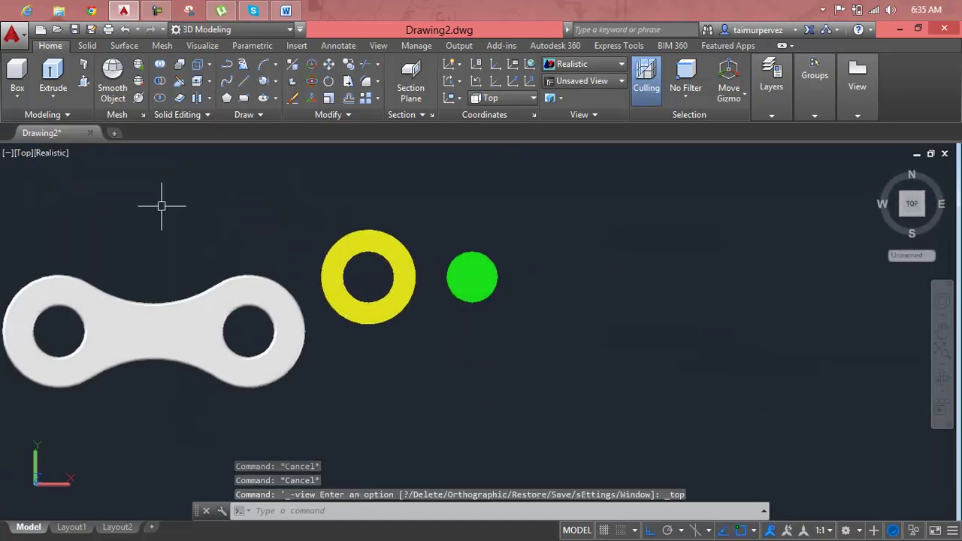
{"action": "scroll", "coordinate": [513, 275], "scroll_direction": "up", "scroll_amount": 2}
Copy the green pin circle to its right, then delete that stray copy.
{"action": "type", "text": "ct o"}
{"action": "key", "text": "Return"}
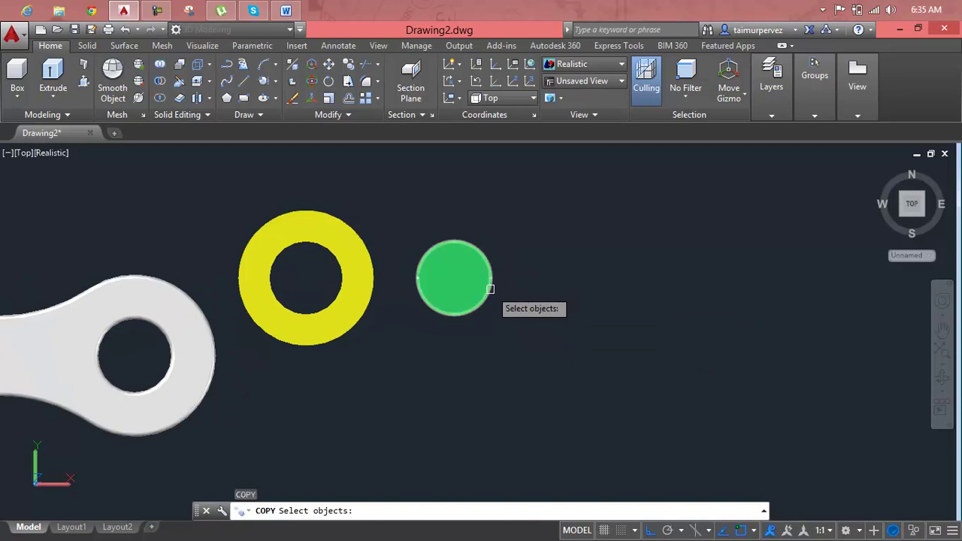
{"action": "left_click", "coordinate": [489, 288]}
{"action": "key", "text": "Return"}
{"action": "left_click", "coordinate": [455, 278]}
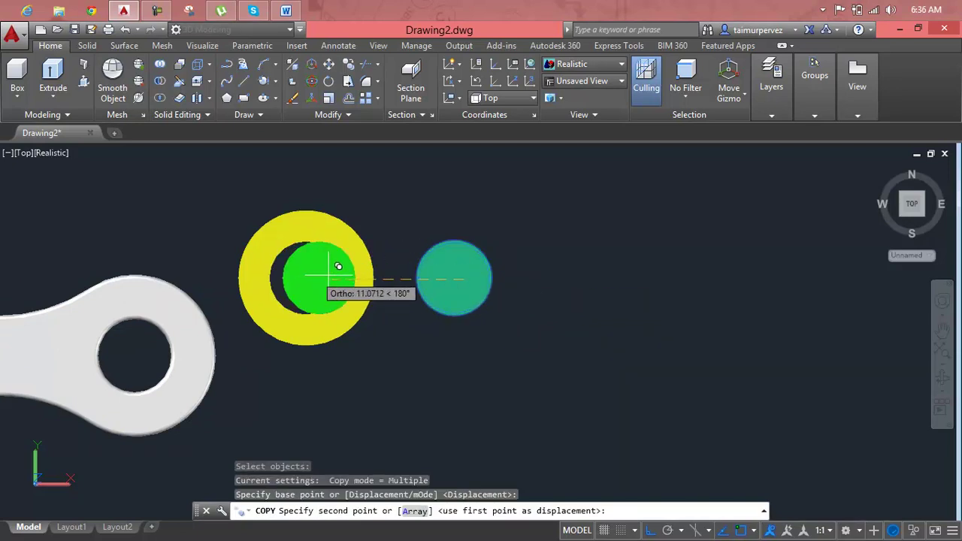
{"action": "left_click", "coordinate": [590, 255]}
{"action": "key", "text": "Escape"}
{"action": "key", "text": "Escape"}
{"action": "key", "text": "Escape"}
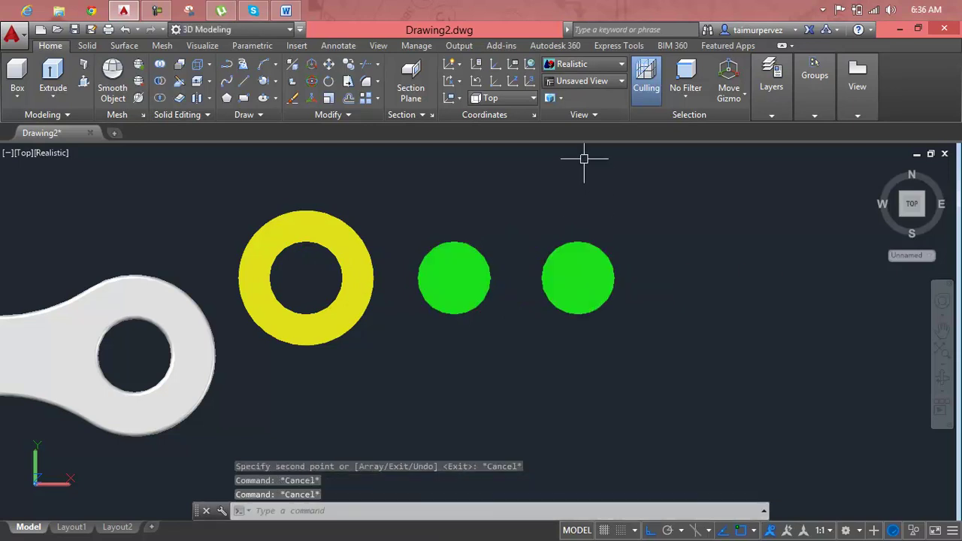
{"action": "left_click", "coordinate": [591, 259]}
{"action": "key", "text": "Delete"}
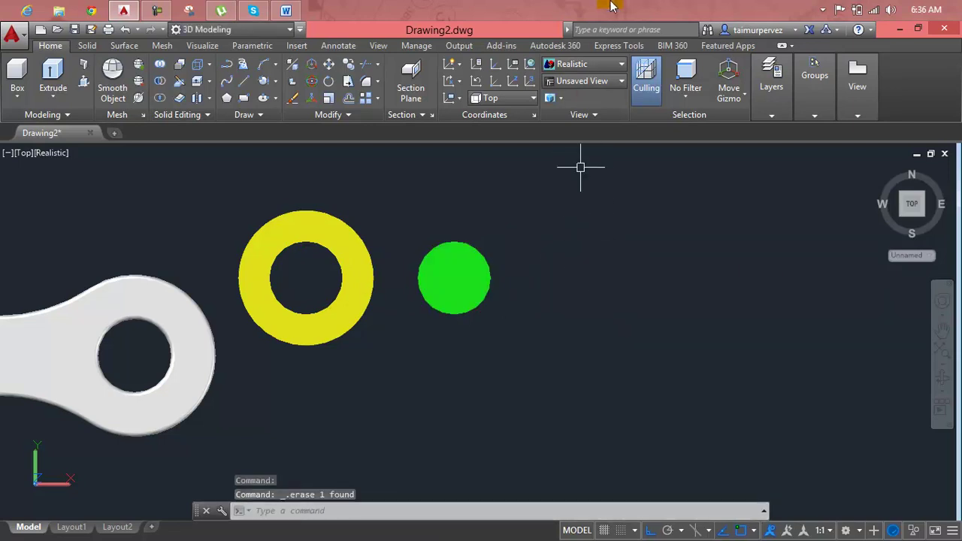
Switch the visual style to 2D Wireframe.
{"action": "left_click", "coordinate": [594, 64]}
{"action": "left_click", "coordinate": [571, 94]}
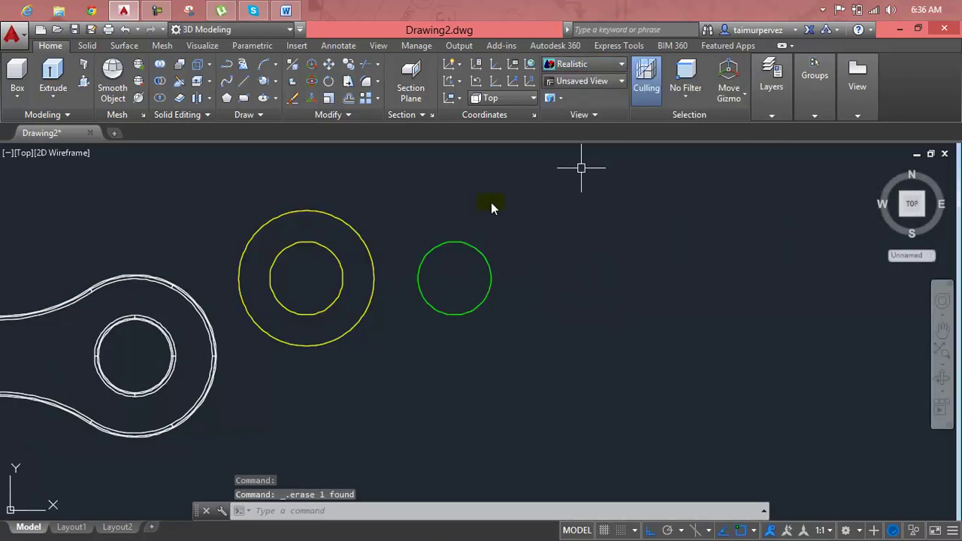
{"action": "key", "text": "Escape"}
{"action": "key", "text": "Escape"}
{"action": "key", "text": "Escape"}
Copy the green pin circle from its centre to the yellow bushing's centre.
{"action": "type", "text": "o"}
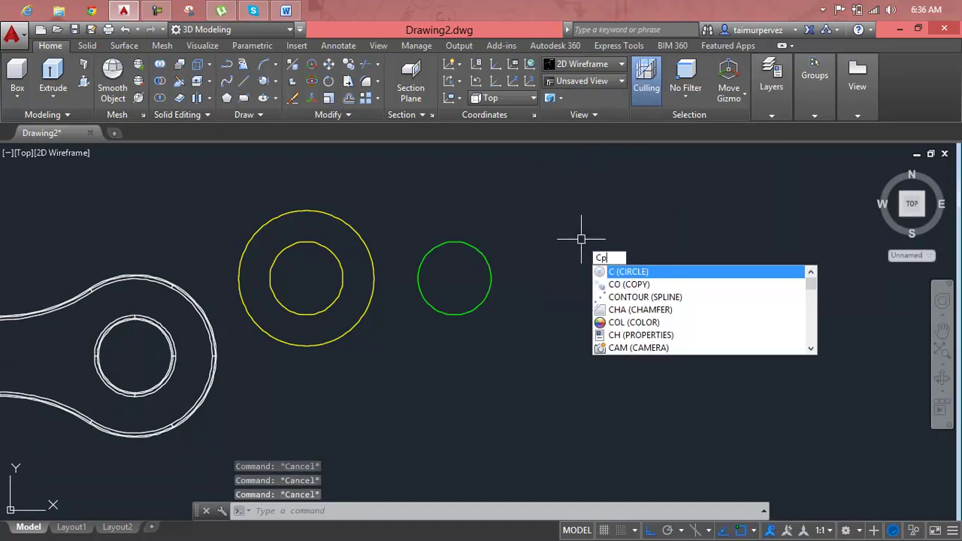
{"action": "key", "text": "Return"}
{"action": "left_click", "coordinate": [495, 267]}
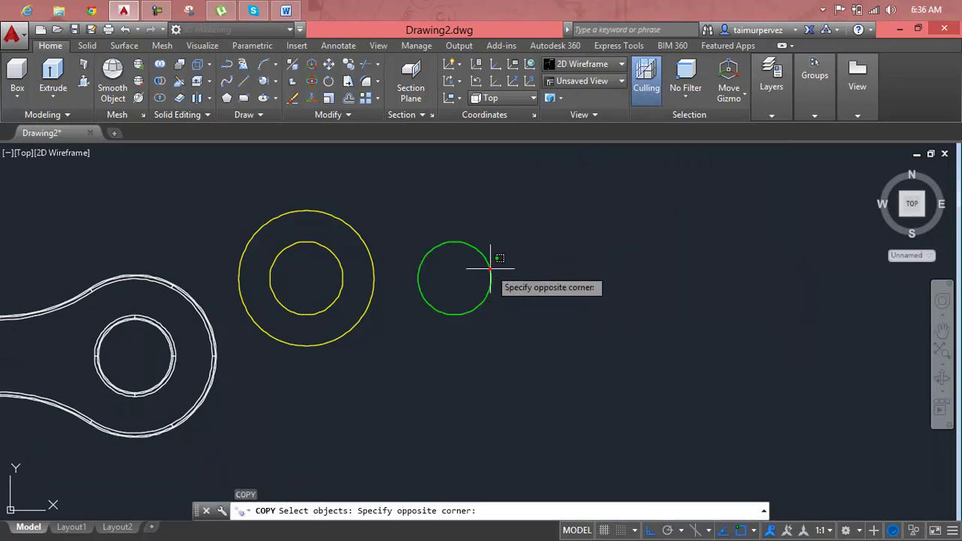
{"action": "left_click", "coordinate": [490, 271]}
{"action": "key", "text": "Return"}
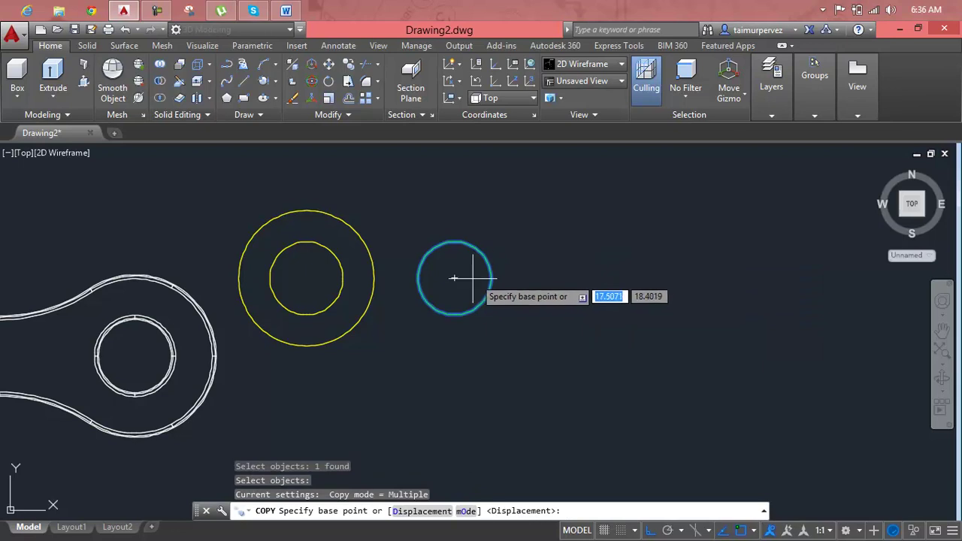
{"action": "left_click", "coordinate": [455, 278]}
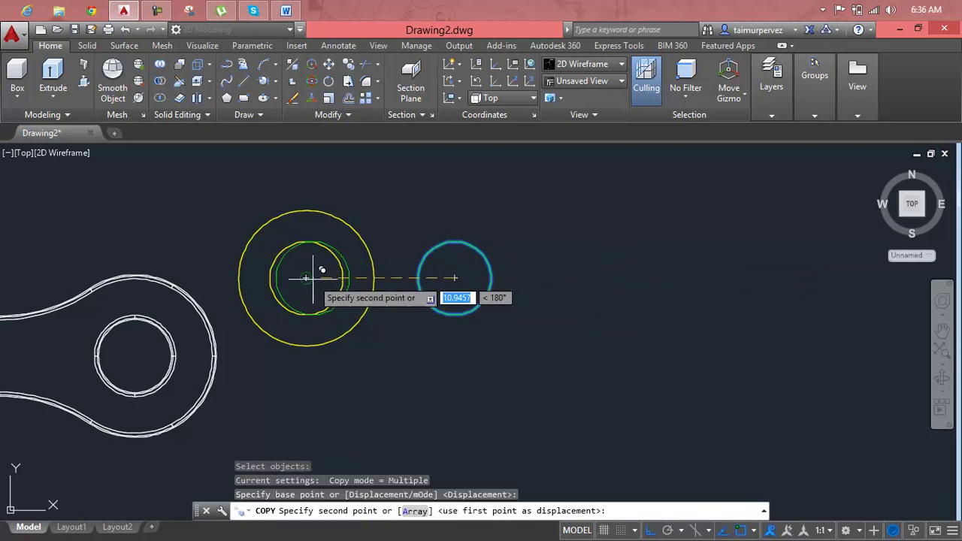
{"action": "left_click", "coordinate": [307, 278]}
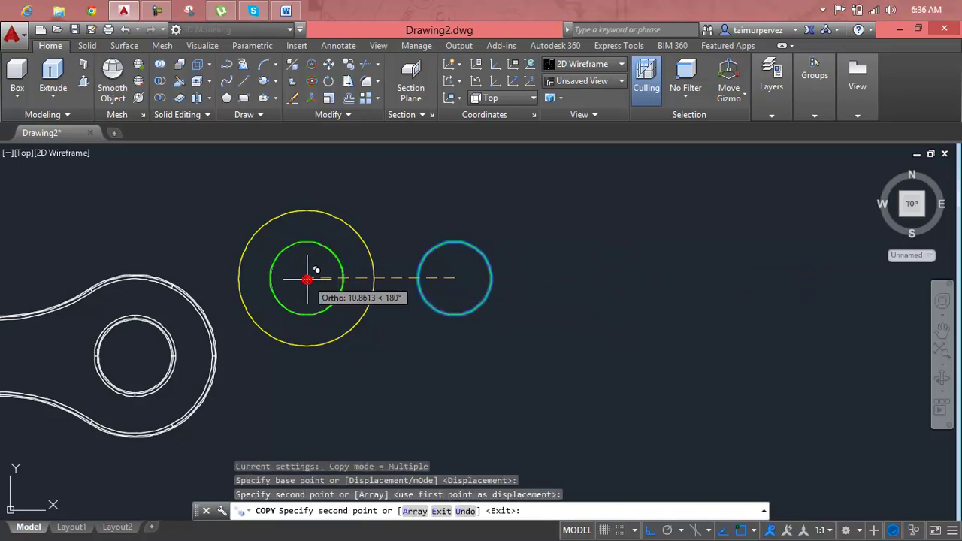
{"action": "key", "text": "Escape"}
{"action": "key", "text": "Escape"}
{"action": "key", "text": "Escape"}
{"action": "key", "text": "Escape"}
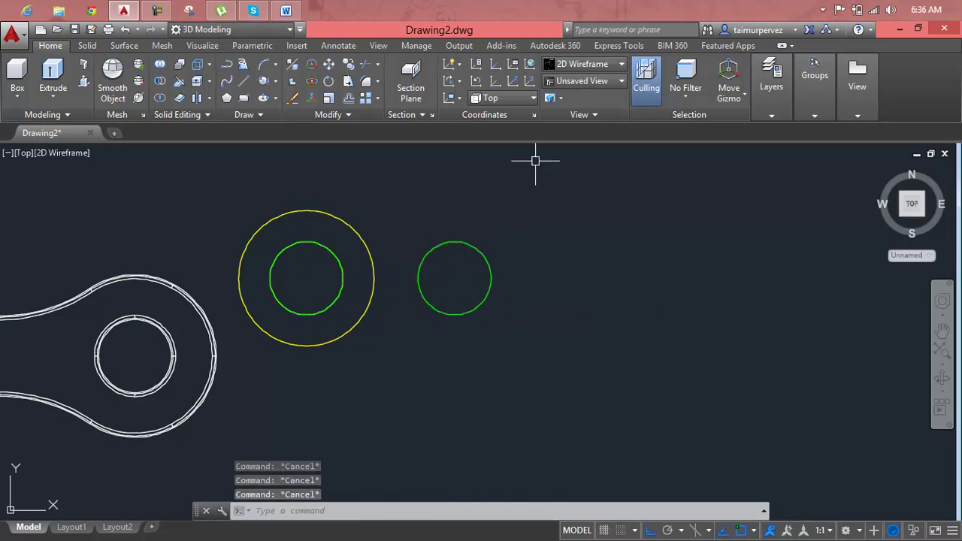
Render the model in Realistic style from a ViewCube corner, zoomed on the bushing and pins.
{"action": "left_click", "coordinate": [592, 66]}
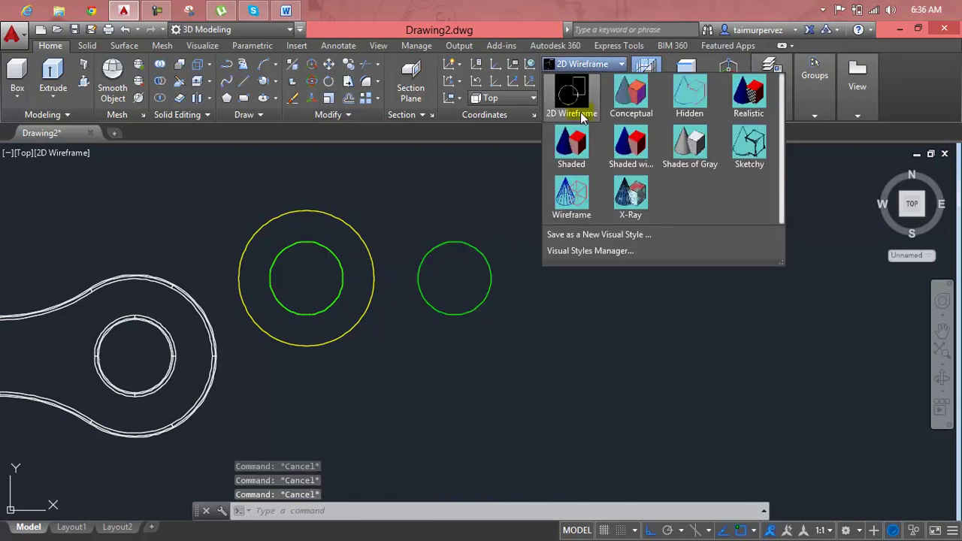
{"action": "left_click", "coordinate": [749, 94]}
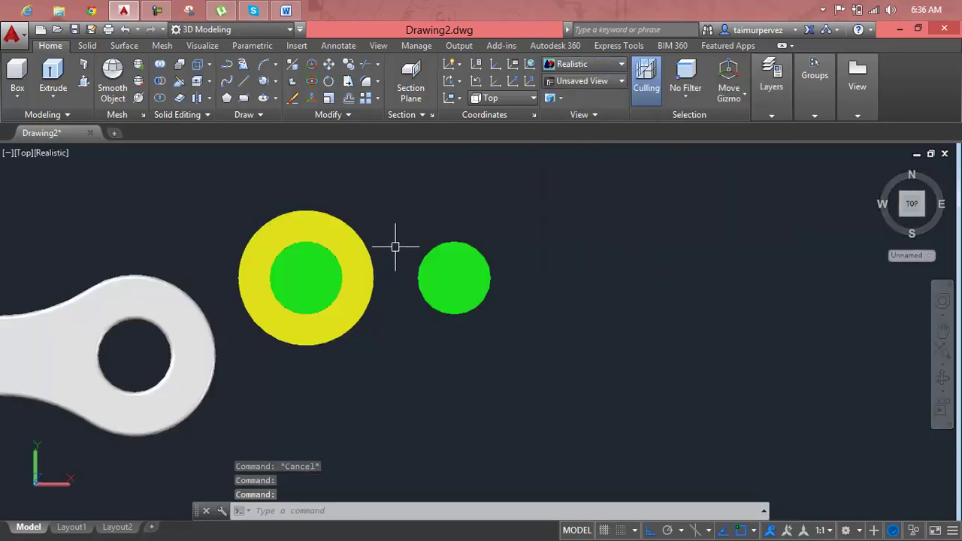
{"action": "left_click", "coordinate": [879, 171]}
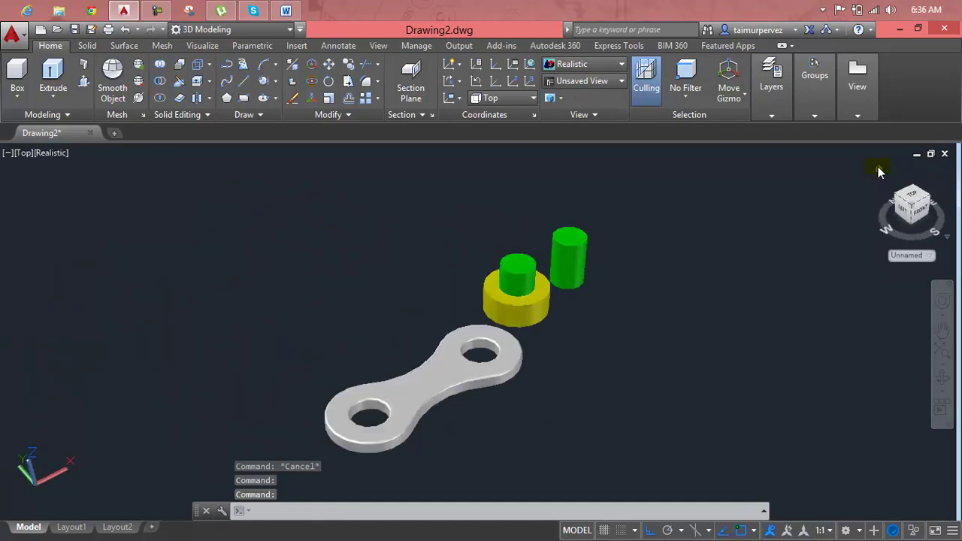
{"action": "scroll", "coordinate": [530, 322], "scroll_direction": "up", "scroll_amount": 2}
{"action": "scroll", "coordinate": [536, 313], "scroll_direction": "up", "scroll_amount": 2}
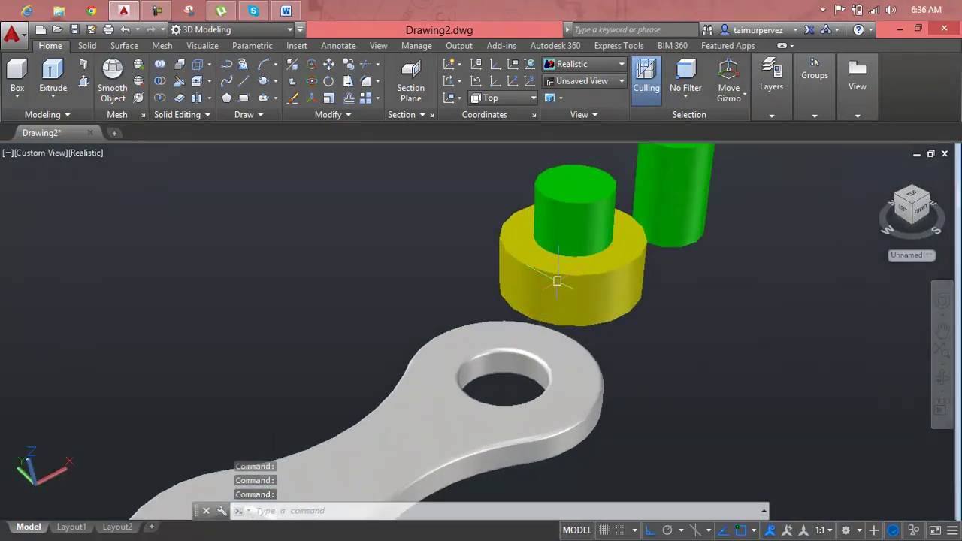
{"action": "mouse_move", "coordinate": [584, 223]}
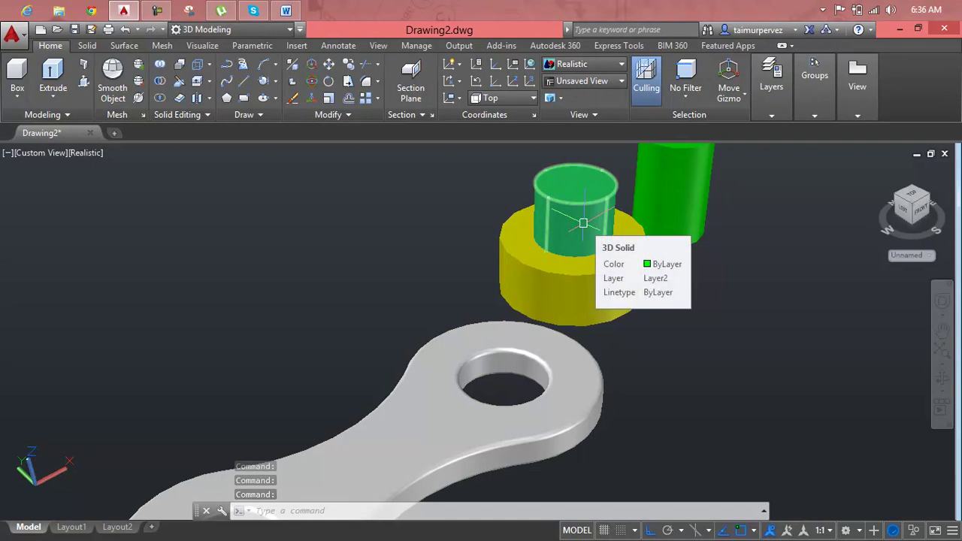
{"action": "key", "text": "Escape"}
{"action": "key", "text": "Escape"}
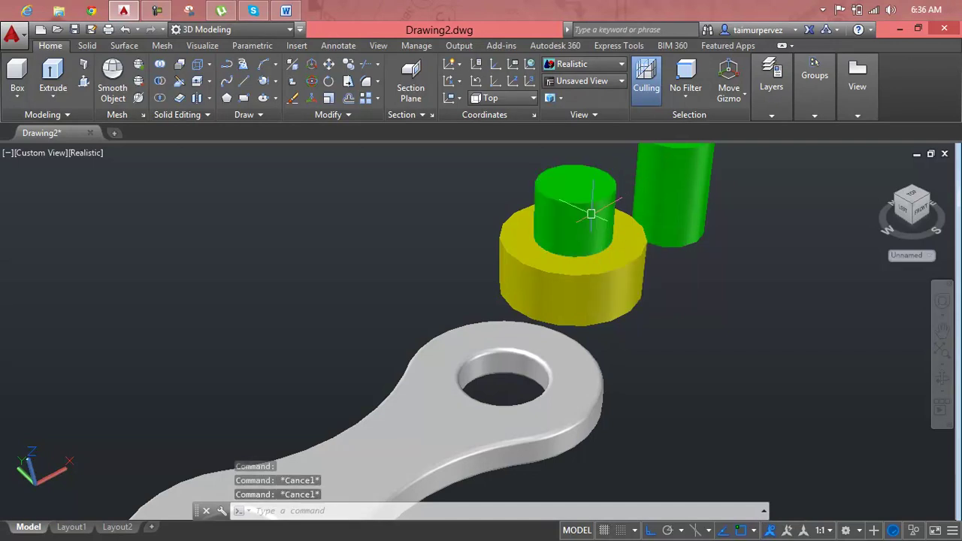
{"action": "type", "text": "m"}
{"action": "key", "text": "Return"}
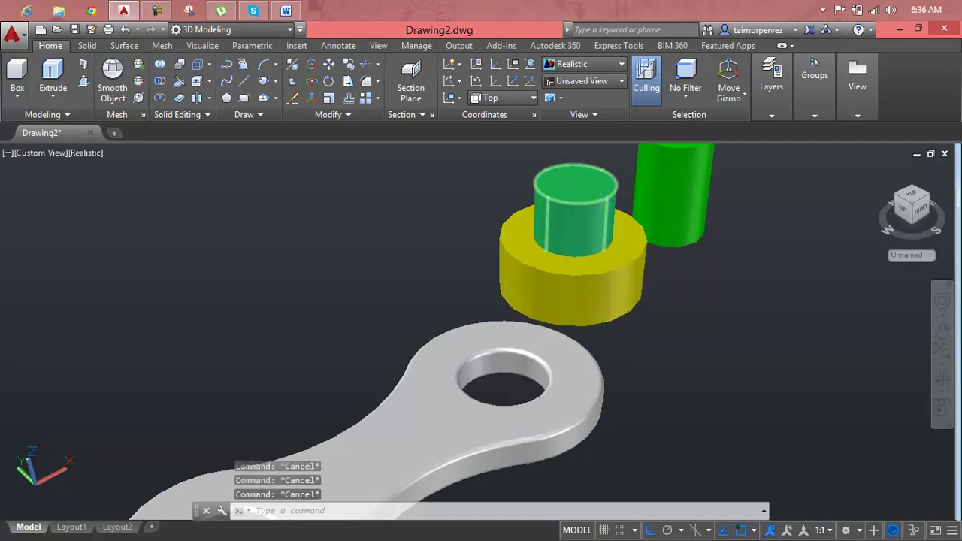
Move the pin inside the bushing 2 units, then undo the move.
{"action": "left_click", "coordinate": [583, 215]}
{"action": "key", "text": "Return"}
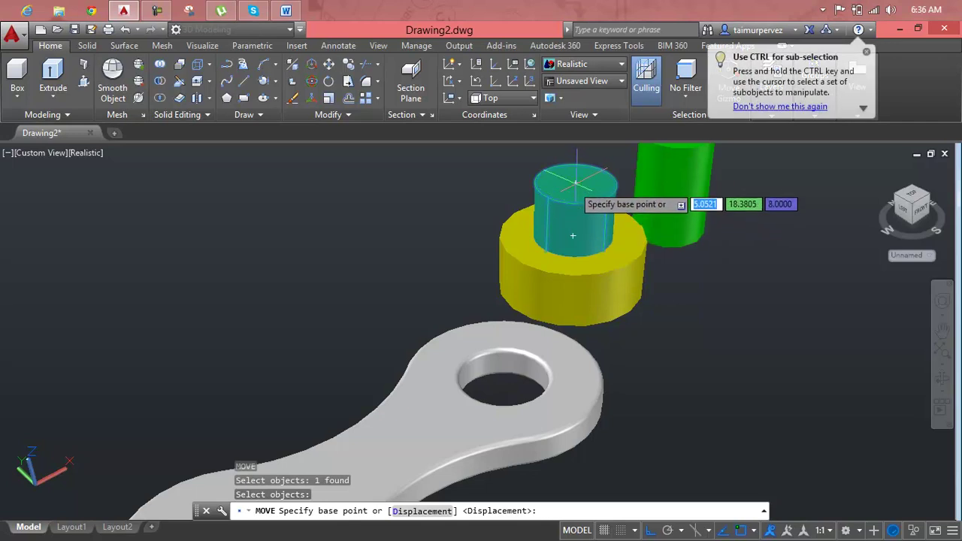
{"action": "left_click", "coordinate": [578, 182]}
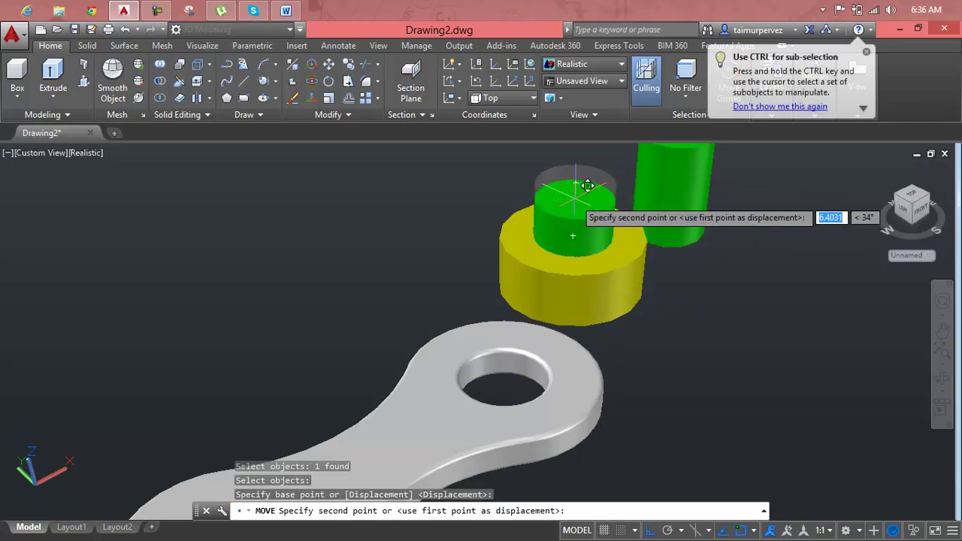
{"action": "type", "text": "2"}
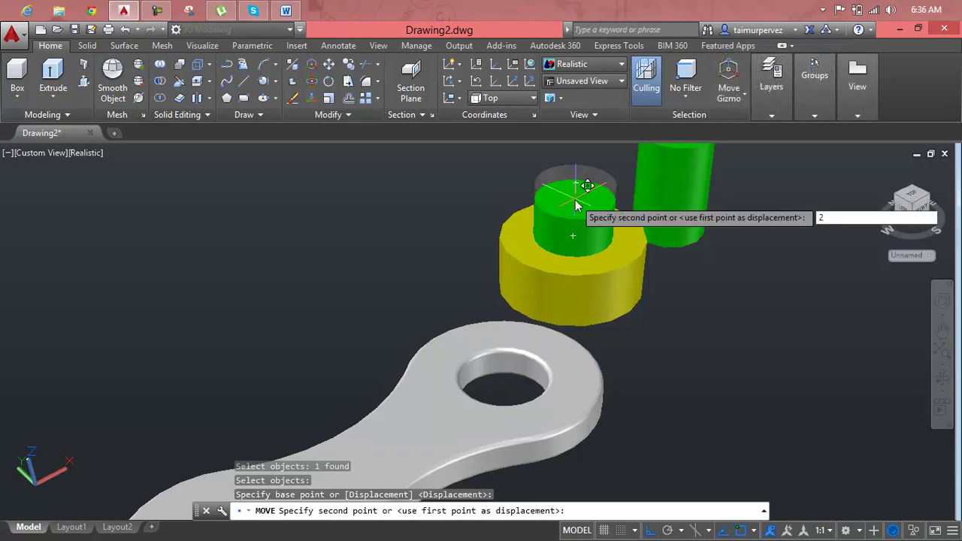
{"action": "key", "text": "Return"}
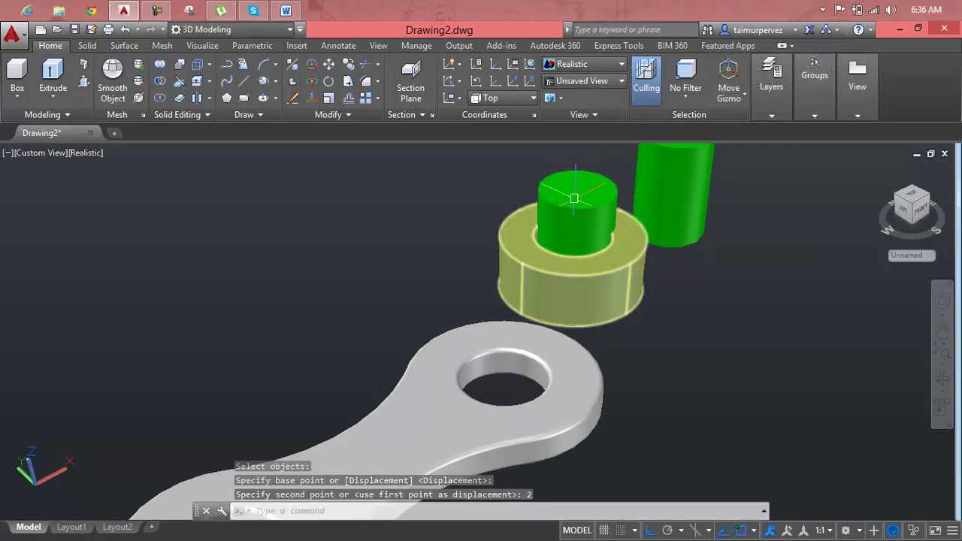
{"action": "key", "text": "Escape"}
{"action": "key", "text": "Escape"}
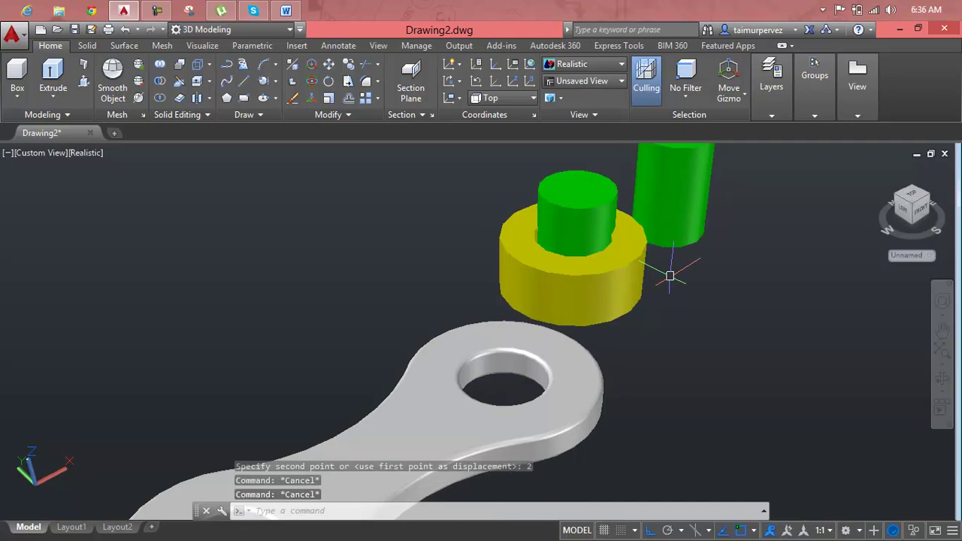
{"action": "key", "text": "ctrl+z"}
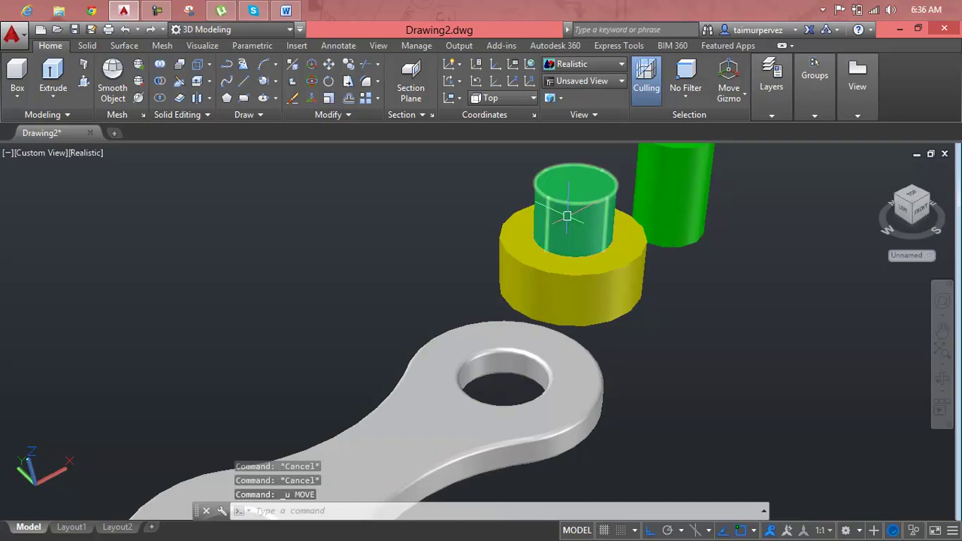
Grip-stretch the inner pin's top lower, then delete that pin.
{"action": "left_click", "coordinate": [570, 212]}
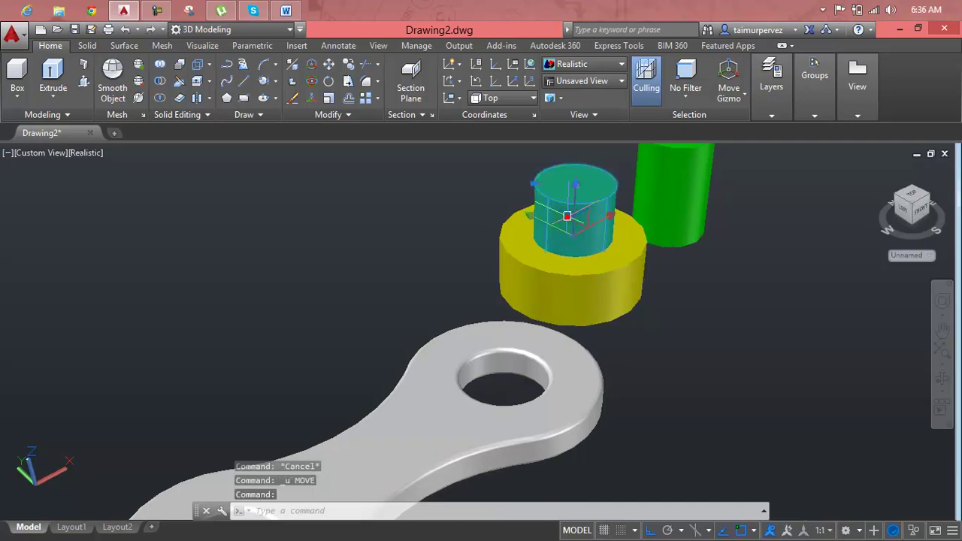
{"action": "left_click", "coordinate": [573, 205]}
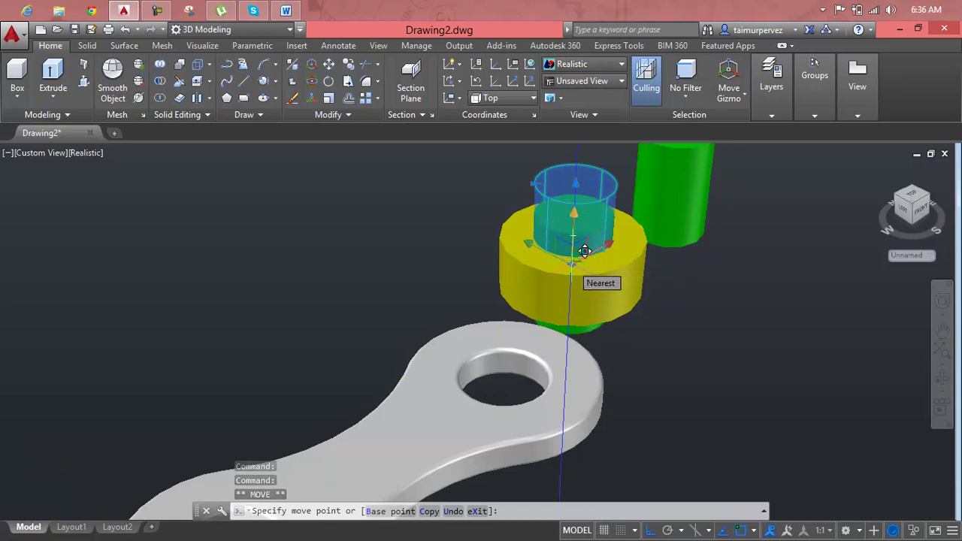
{"action": "key", "text": "Escape"}
{"action": "key", "text": "Escape"}
{"action": "left_click", "coordinate": [576, 230]}
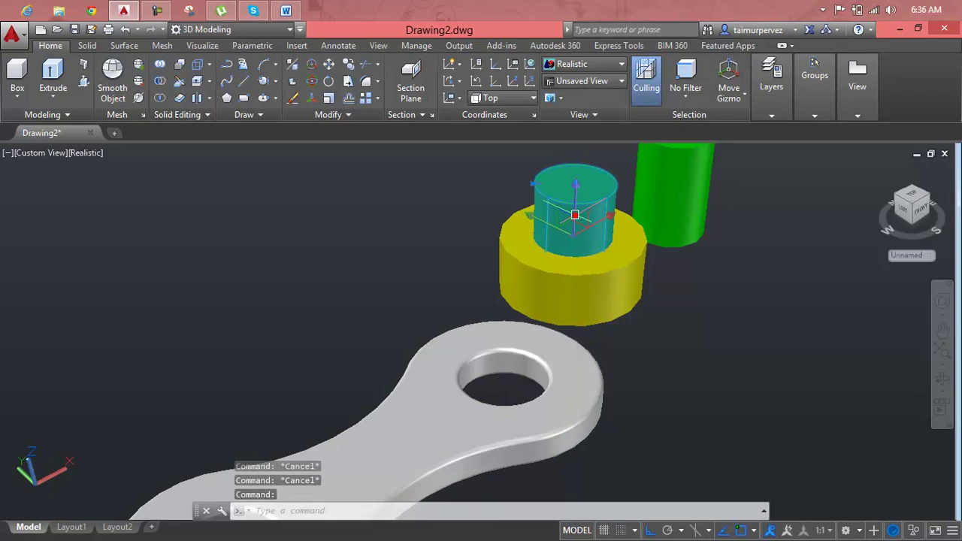
{"action": "left_click", "coordinate": [576, 186]}
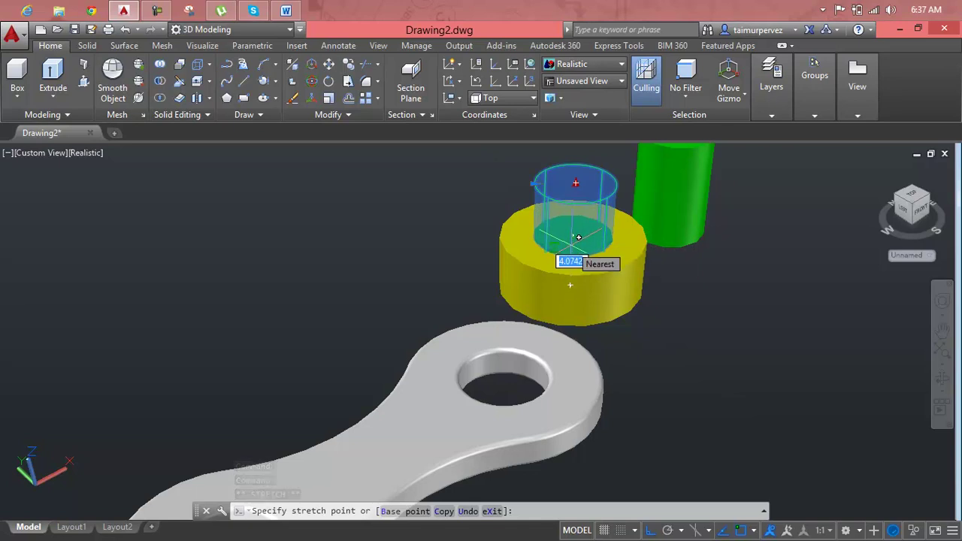
{"action": "left_click", "coordinate": [578, 238]}
{"action": "key", "text": "Escape"}
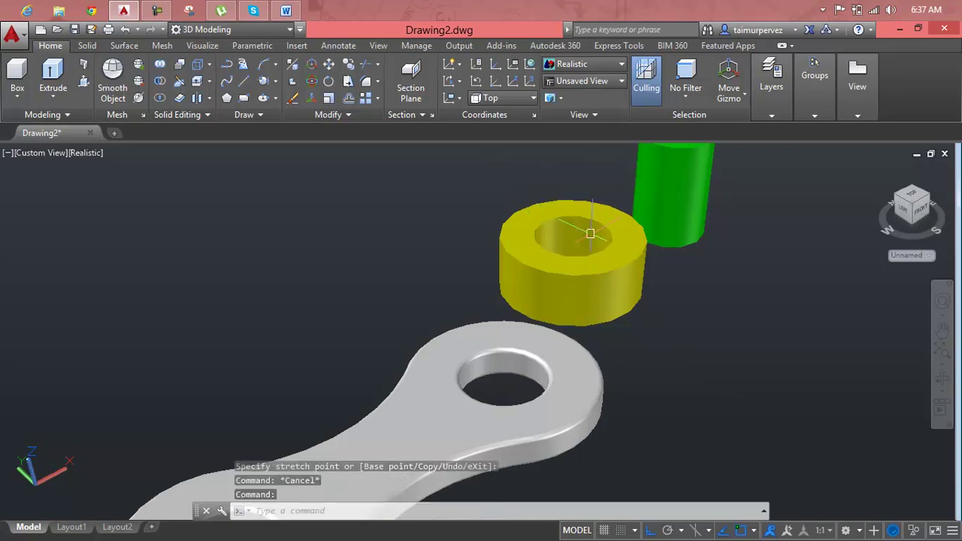
{"action": "left_click", "coordinate": [601, 260]}
{"action": "key", "text": "Delete"}
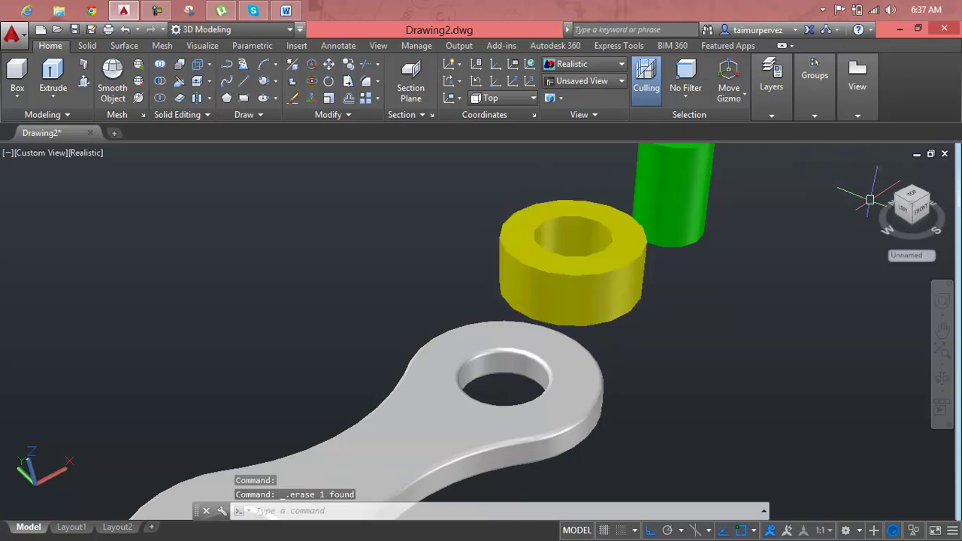
Delete the standalone green pin and view the drawing from Top in 2D Wireframe.
{"action": "left_click", "coordinate": [701, 195]}
{"action": "key", "text": "Delete"}
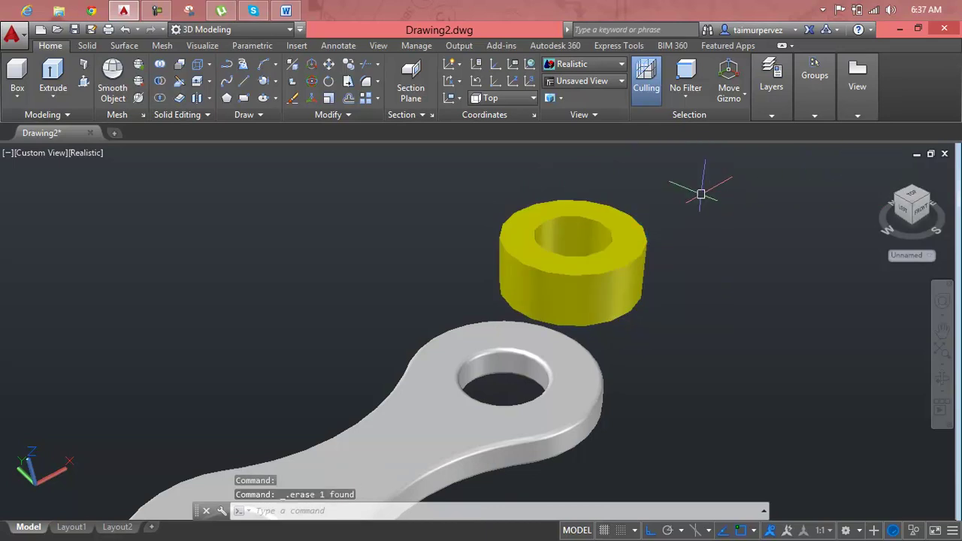
{"action": "left_click", "coordinate": [22, 152]}
{"action": "left_click", "coordinate": [54, 185]}
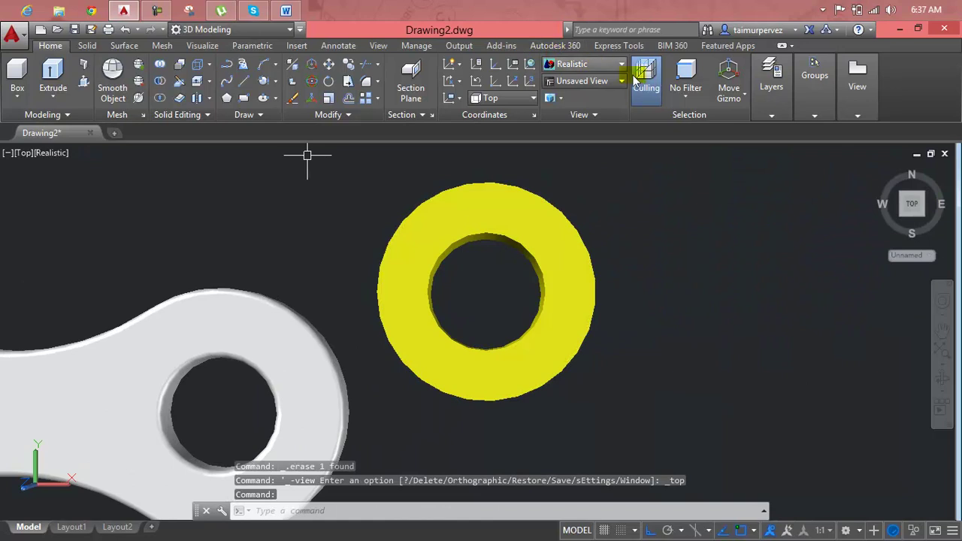
{"action": "left_click", "coordinate": [603, 67]}
{"action": "left_click", "coordinate": [580, 94]}
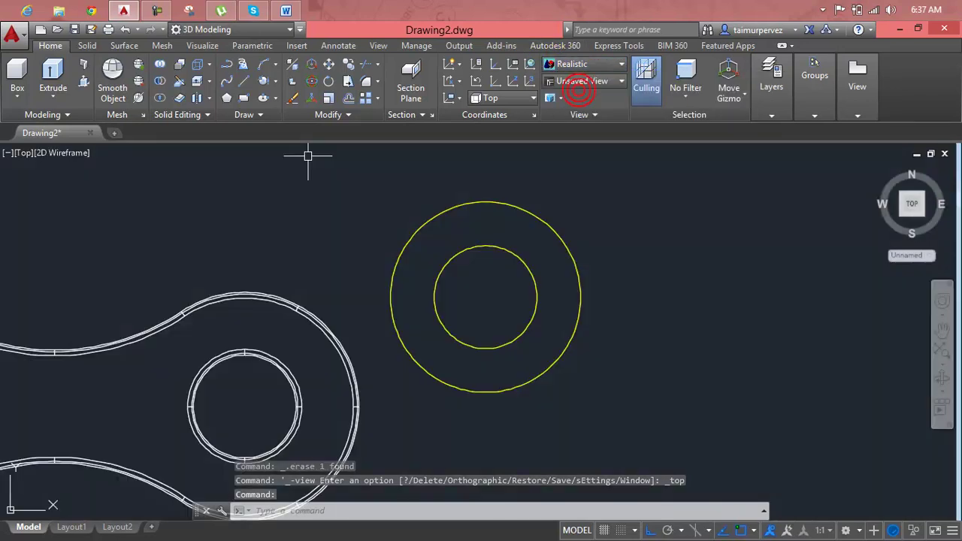
{"action": "key", "text": "Escape"}
{"action": "key", "text": "Escape"}
{"action": "key", "text": "Escape"}
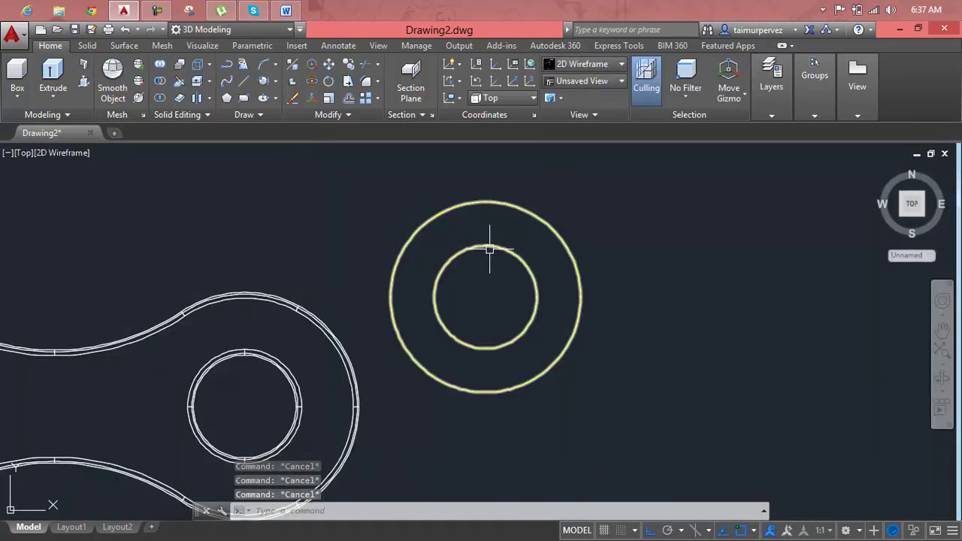
Draw a circle of radius 2.70 at the yellow bushing's centre.
{"action": "type", "text": "c"}
{"action": "key", "text": "Return"}
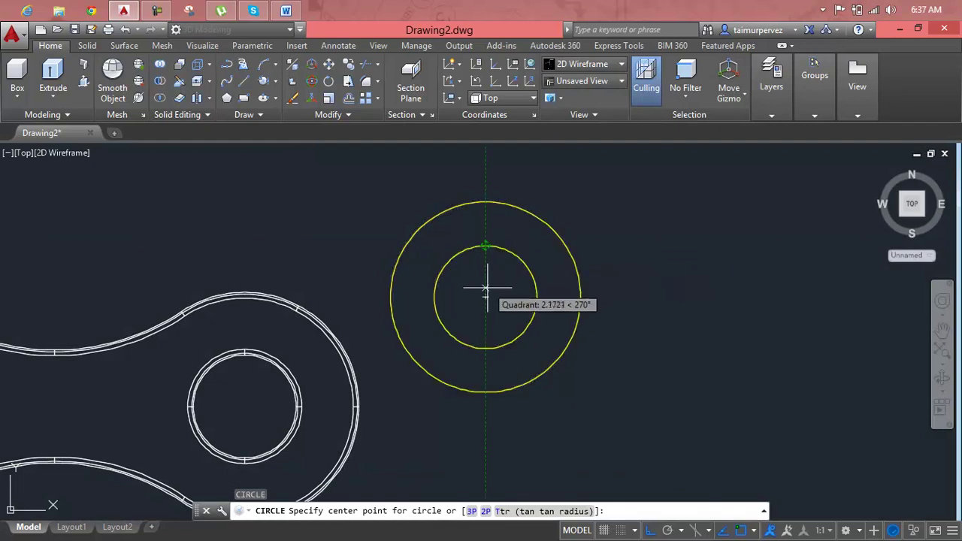
{"action": "left_click", "coordinate": [485, 296]}
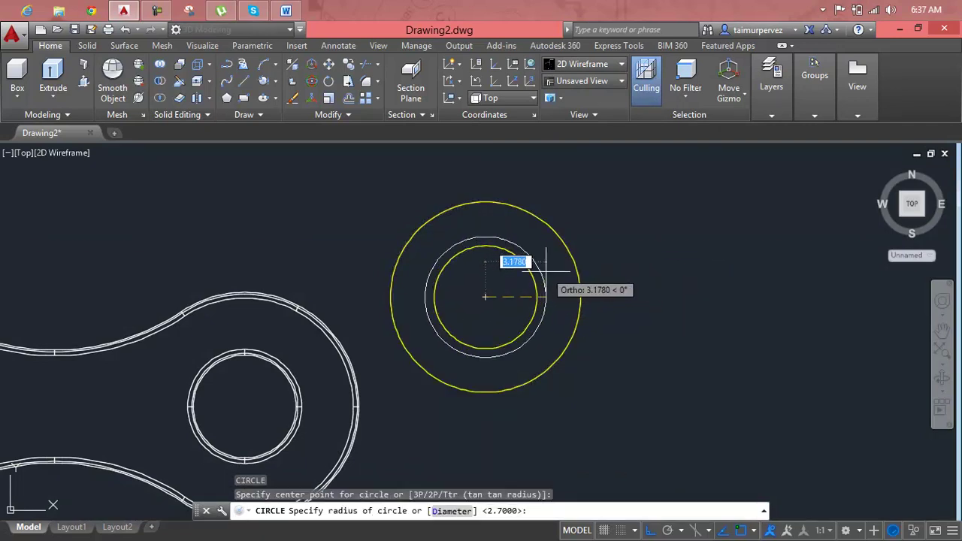
{"action": "scroll", "coordinate": [530, 270], "scroll_direction": "up", "scroll_amount": 6}
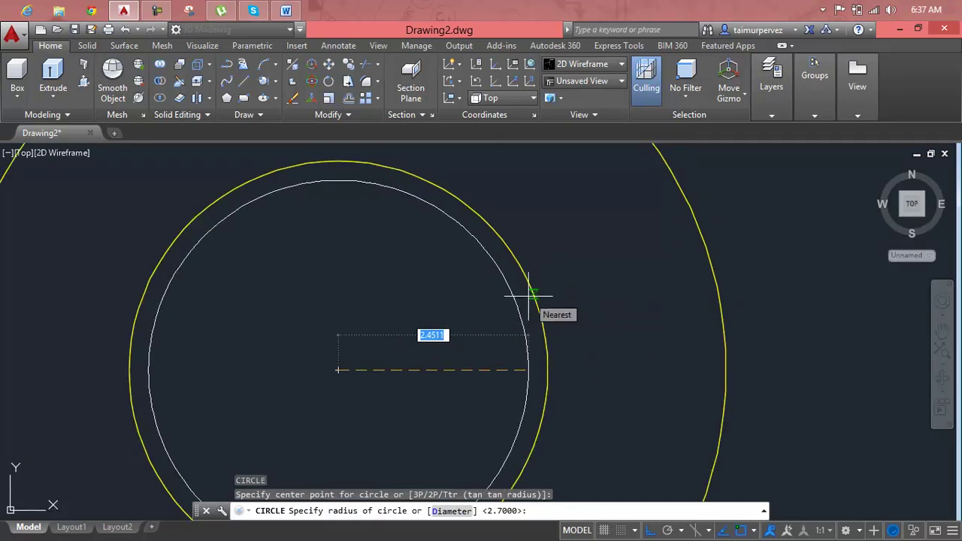
{"action": "type", "text": "2.70"}
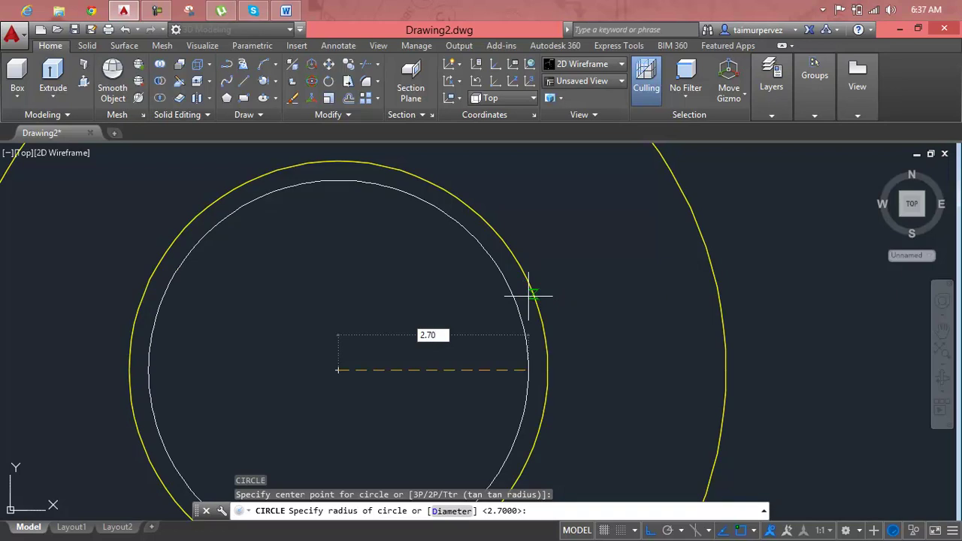
{"action": "key", "text": "Return"}
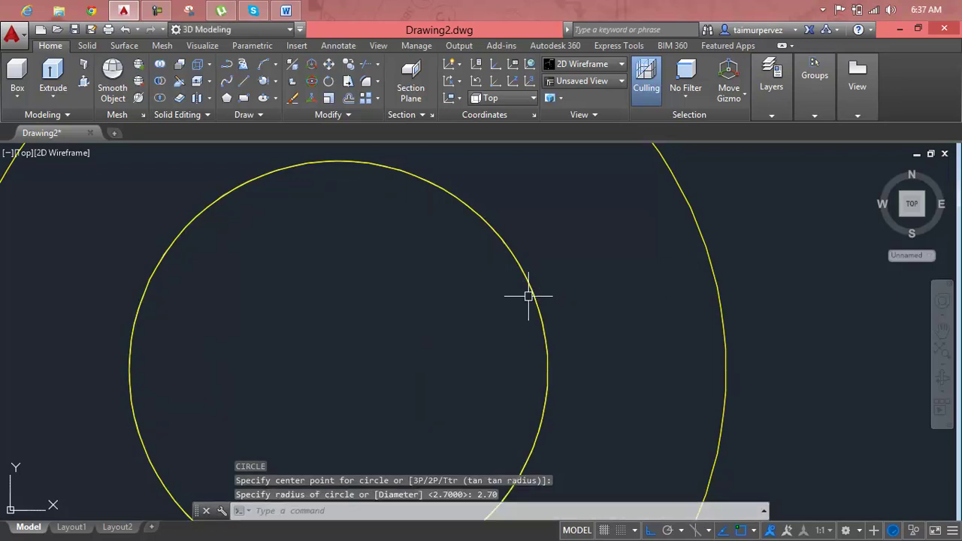
{"action": "scroll", "coordinate": [529, 296], "scroll_direction": "down", "scroll_amount": 6}
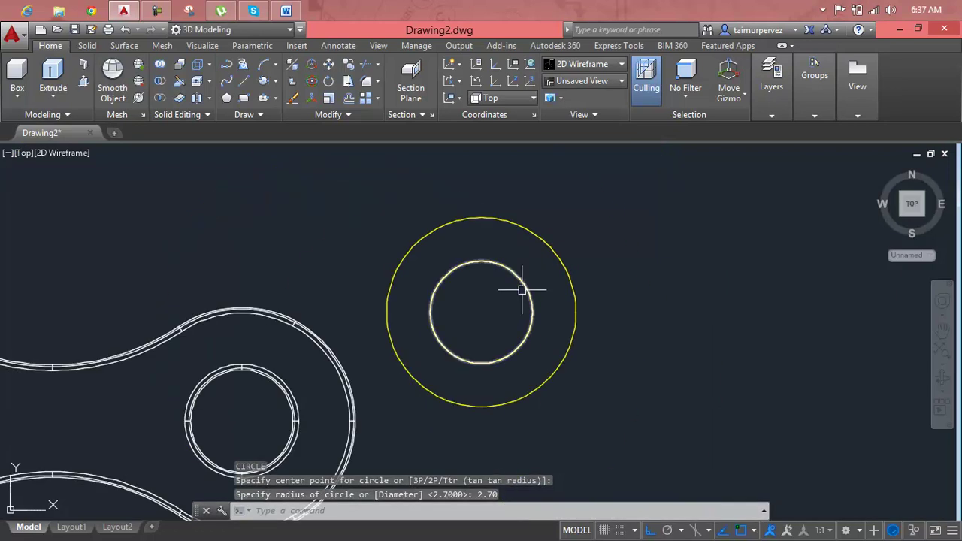
{"action": "key", "text": "Escape"}
{"action": "key", "text": "Escape"}
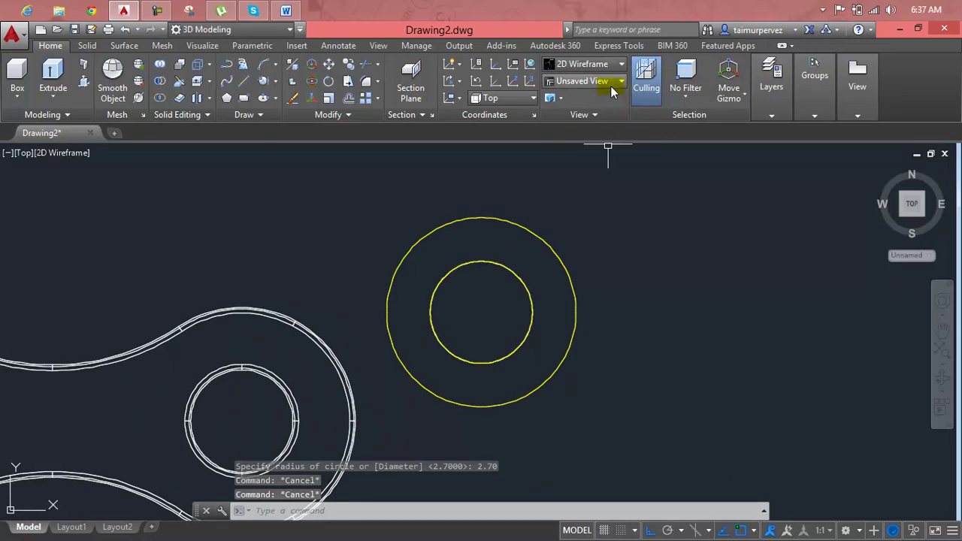
Return to Realistic shading from an angled ViewCube corner view.
{"action": "left_click", "coordinate": [619, 82]}
{"action": "left_click", "coordinate": [590, 66]}
{"action": "left_click", "coordinate": [592, 71]}
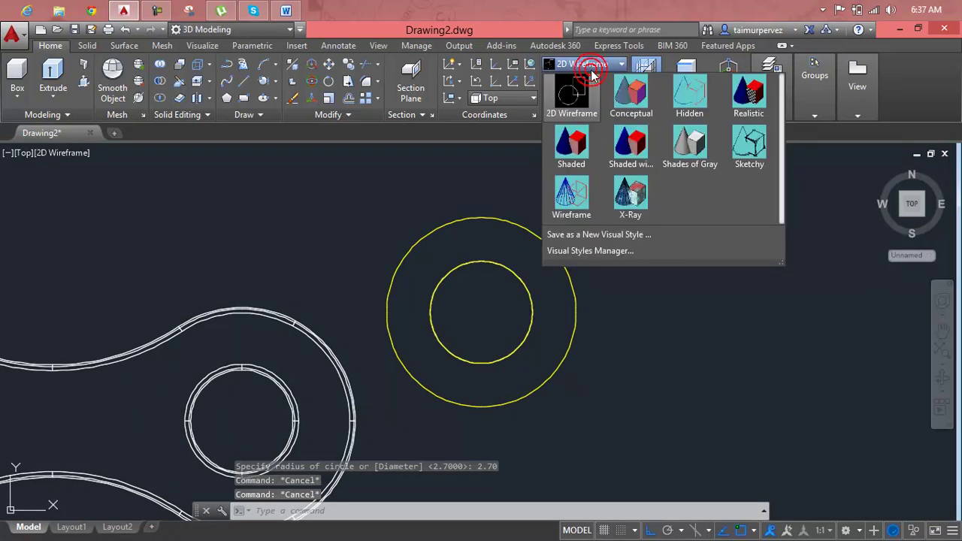
{"action": "left_click", "coordinate": [743, 102]}
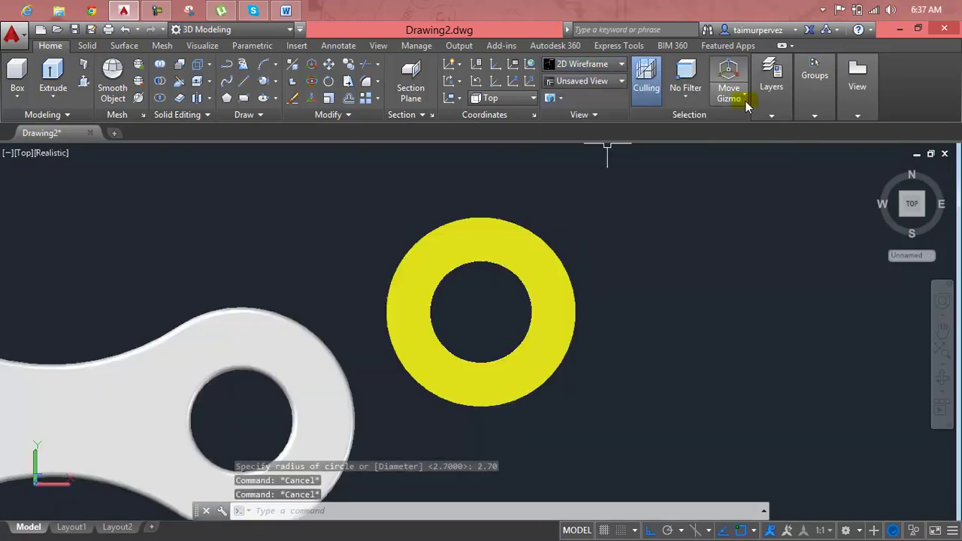
{"action": "left_click", "coordinate": [591, 66]}
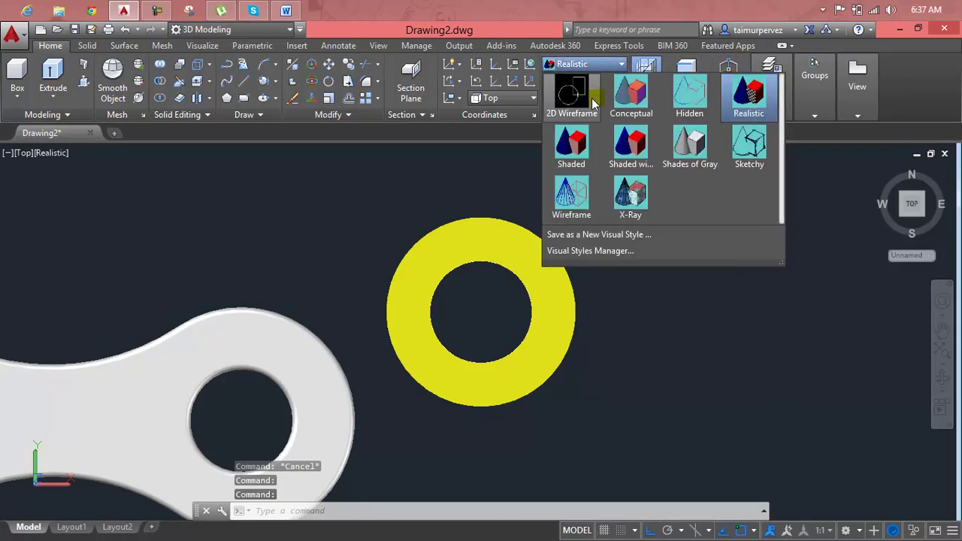
{"action": "left_click", "coordinate": [806, 183]}
{"action": "left_click", "coordinate": [897, 176]}
{"action": "left_click", "coordinate": [878, 170]}
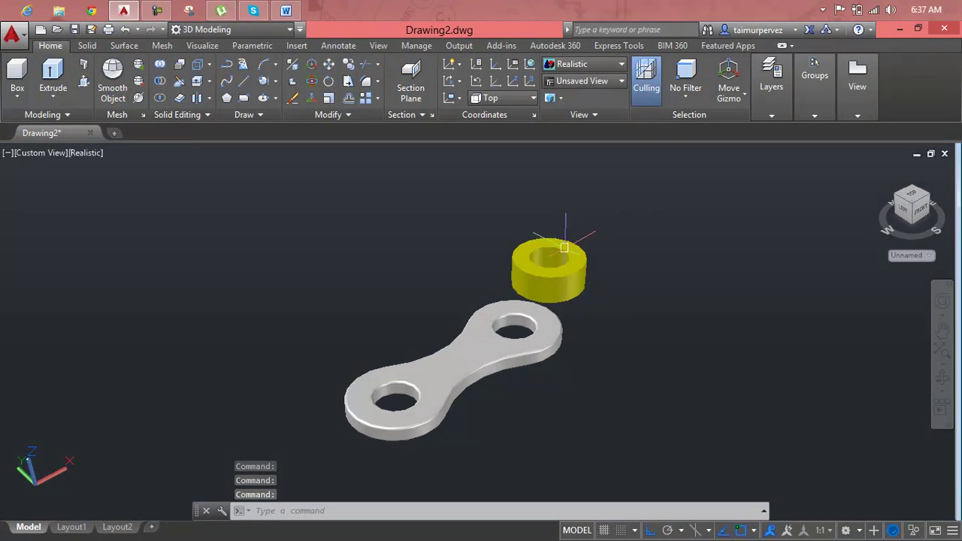
Zoom in, switch to 2D Wireframe, and pan to the yellow bushing.
{"action": "scroll", "coordinate": [561, 248], "scroll_direction": "up", "scroll_amount": 2}
{"action": "scroll", "coordinate": [560, 259], "scroll_direction": "up", "scroll_amount": 2}
{"action": "scroll", "coordinate": [561, 258], "scroll_direction": "up", "scroll_amount": 2}
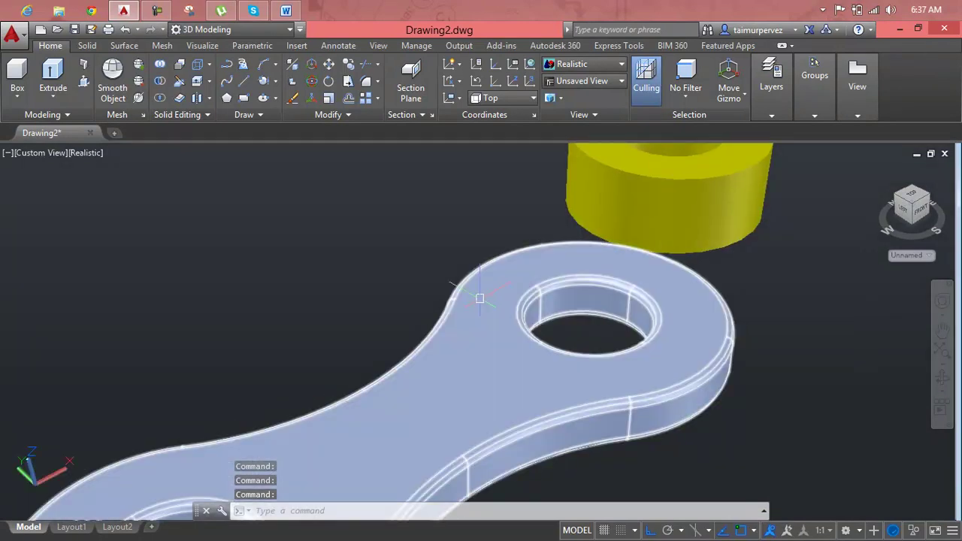
{"action": "left_click", "coordinate": [578, 66]}
{"action": "left_click", "coordinate": [569, 91]}
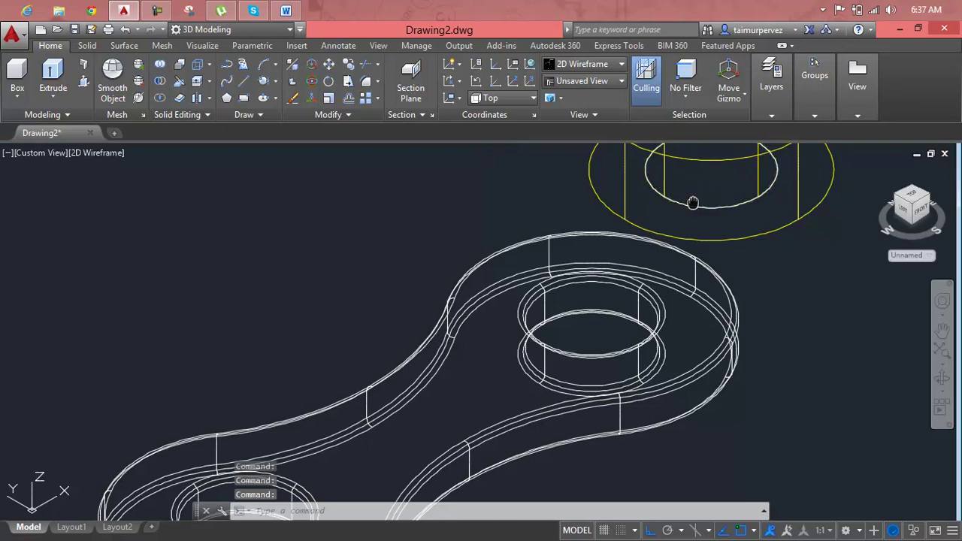
{"action": "middle_click_drag", "start_coordinate": [693, 201], "coordinate": [569, 279]}
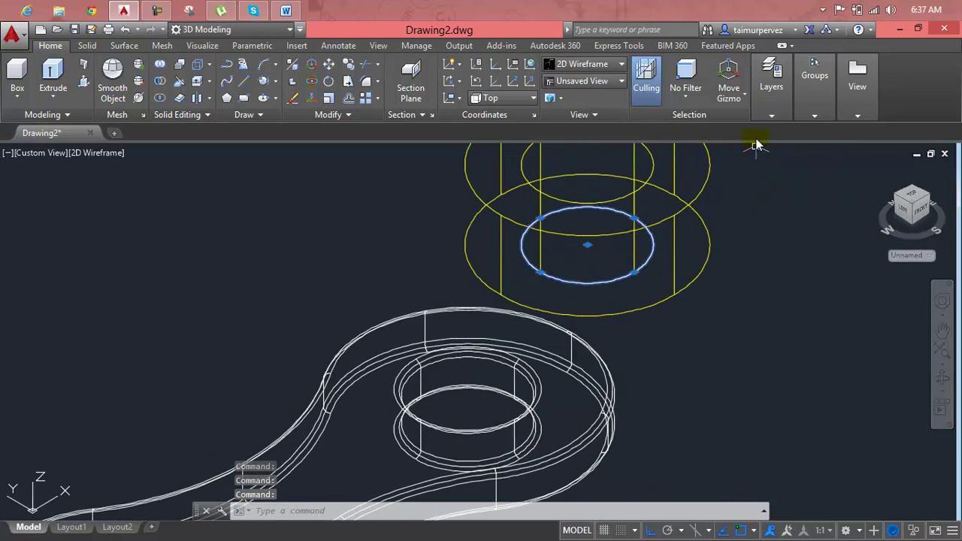
Make Layer2 current and select the bushing's 2.70-radius inner circle.
{"action": "left_click", "coordinate": [772, 78]}
{"action": "left_click", "coordinate": [815, 79]}
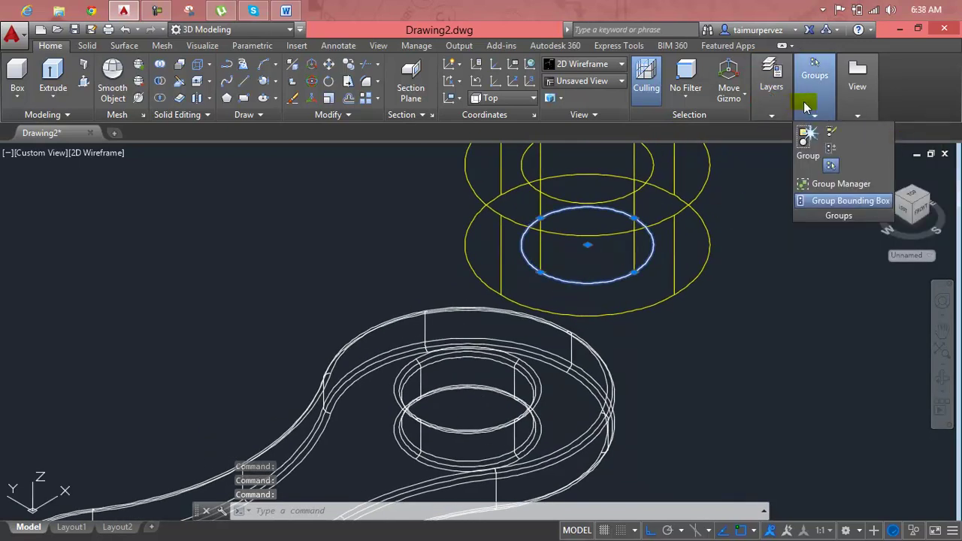
{"action": "left_click", "coordinate": [771, 82]}
{"action": "left_click", "coordinate": [864, 133]}
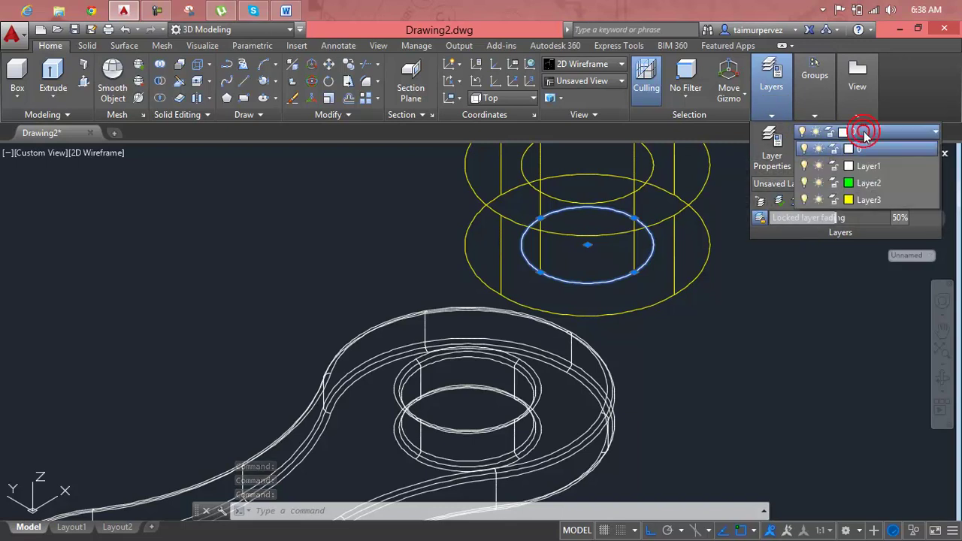
{"action": "left_click", "coordinate": [858, 185]}
{"action": "left_click", "coordinate": [741, 290]}
{"action": "key", "text": "Escape"}
{"action": "key", "text": "Escape"}
{"action": "left_click", "coordinate": [636, 270]}
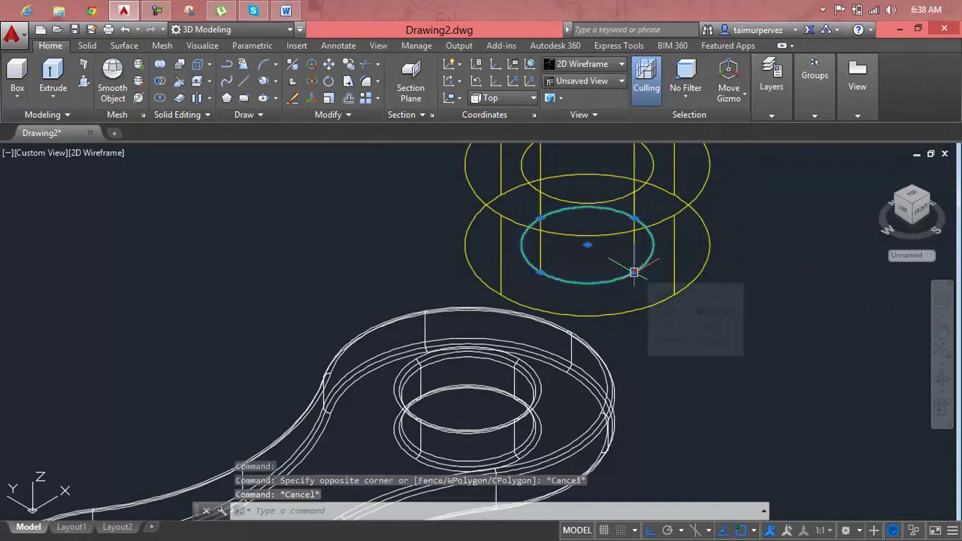
Press-pull the bushing's inner circle into a cylinder.
{"action": "left_click", "coordinate": [81, 83]}
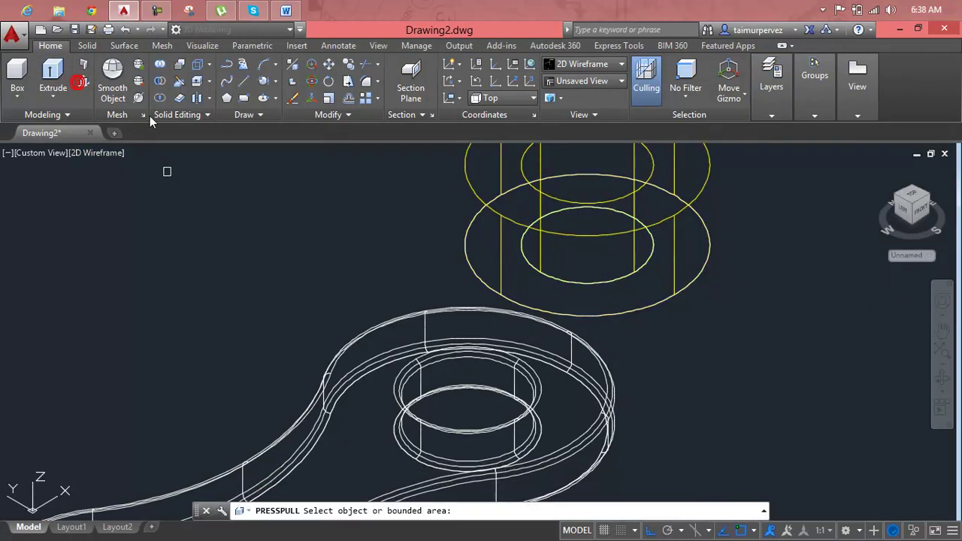
{"action": "left_click", "coordinate": [582, 279]}
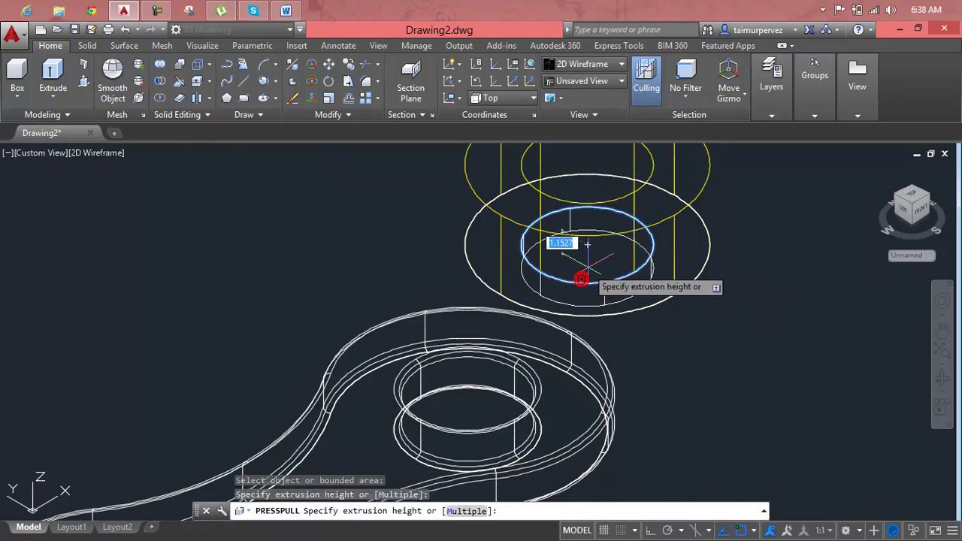
{"action": "scroll", "coordinate": [581, 233], "scroll_direction": "down", "scroll_amount": 1}
{"action": "scroll", "coordinate": [580, 233], "scroll_direction": "down", "scroll_amount": 1}
{"action": "scroll", "coordinate": [581, 233], "scroll_direction": "up", "scroll_amount": 4}
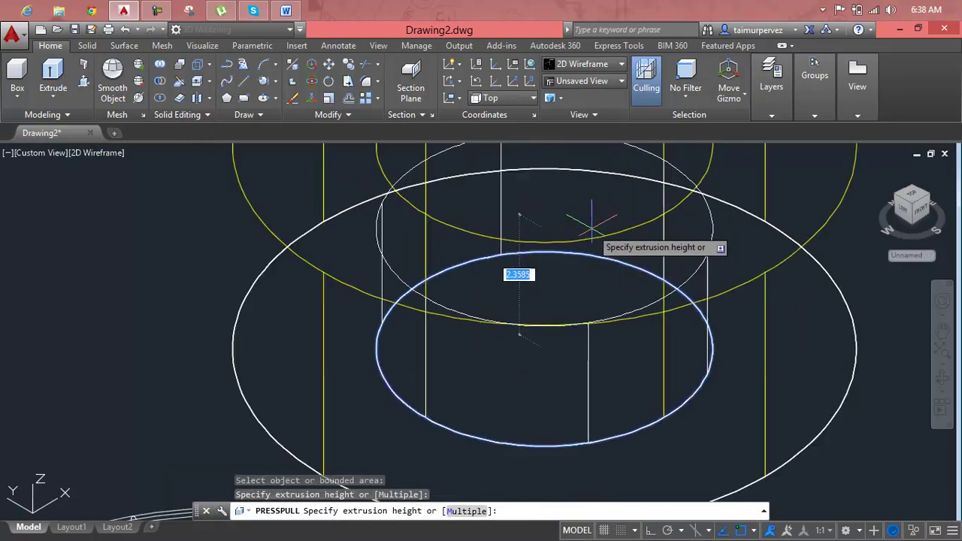
{"action": "scroll", "coordinate": [579, 234], "scroll_direction": "up", "scroll_amount": 3}
{"action": "left_click", "coordinate": [597, 241]}
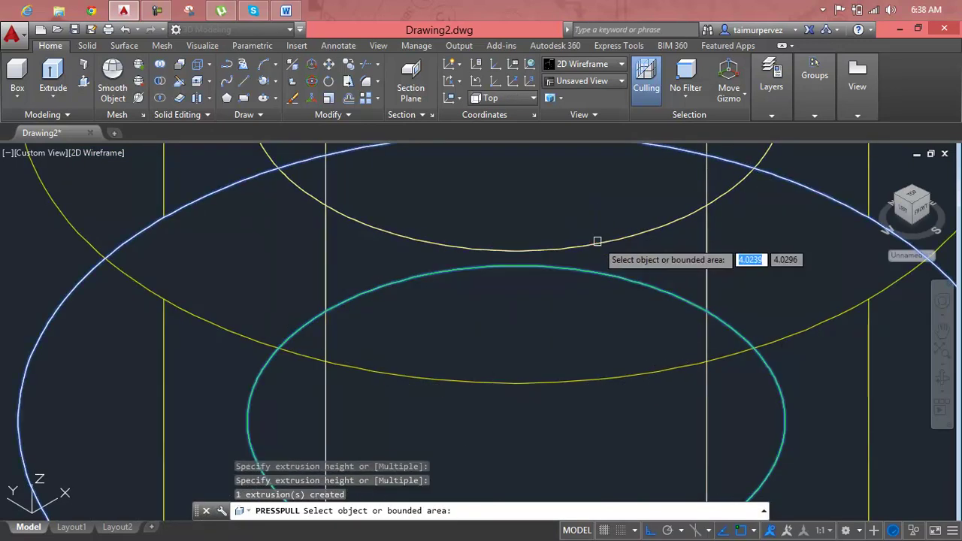
{"action": "scroll", "coordinate": [599, 242], "scroll_direction": "down", "scroll_amount": 5}
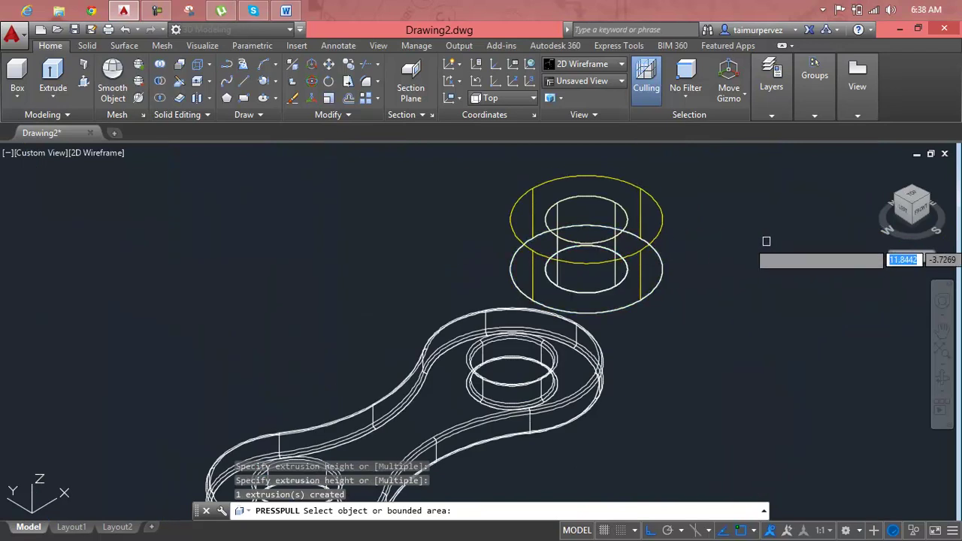
{"action": "key", "text": "Escape"}
{"action": "key", "text": "Escape"}
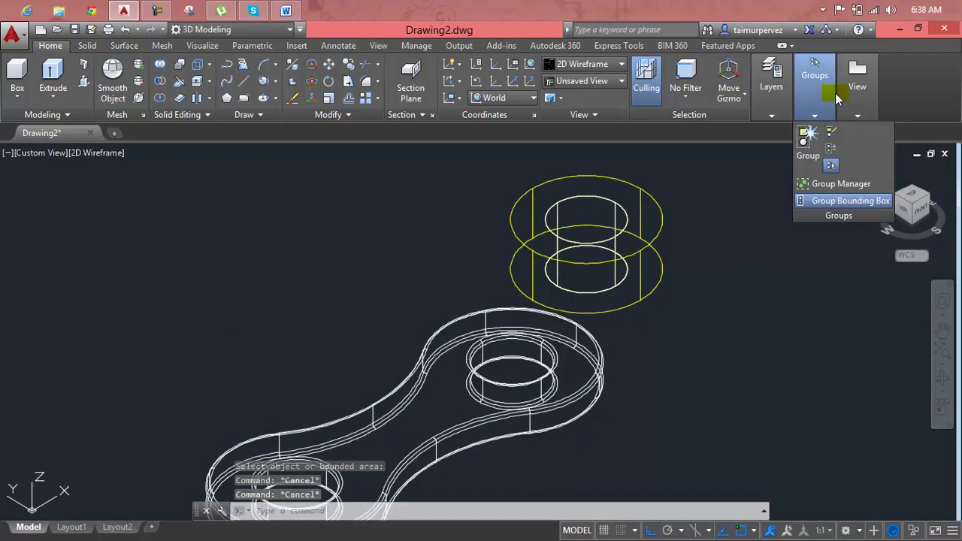
Switch to Realistic style and put the bushing's inner top face on Layer2.
{"action": "left_click", "coordinate": [618, 66]}
{"action": "left_click", "coordinate": [741, 90]}
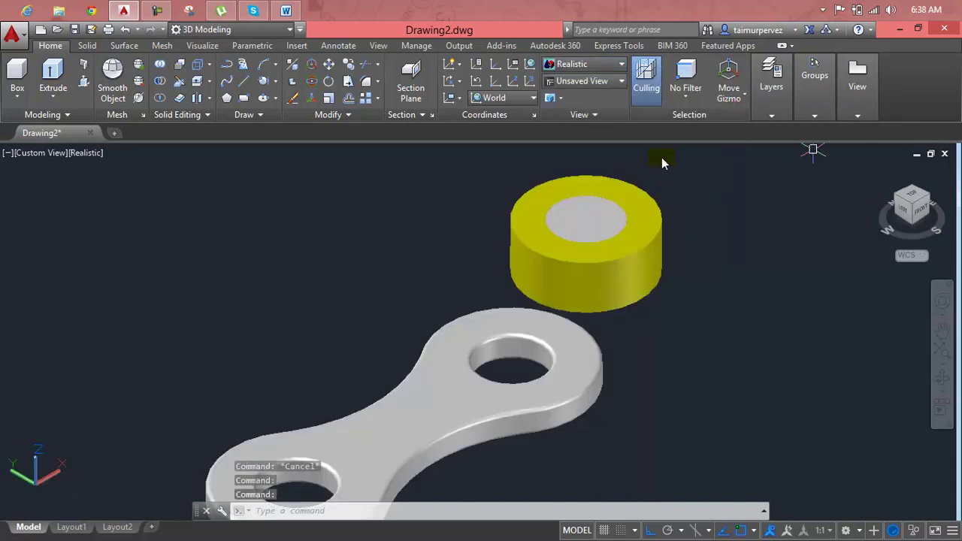
{"action": "left_click", "coordinate": [602, 210], "text": "ctrl"}
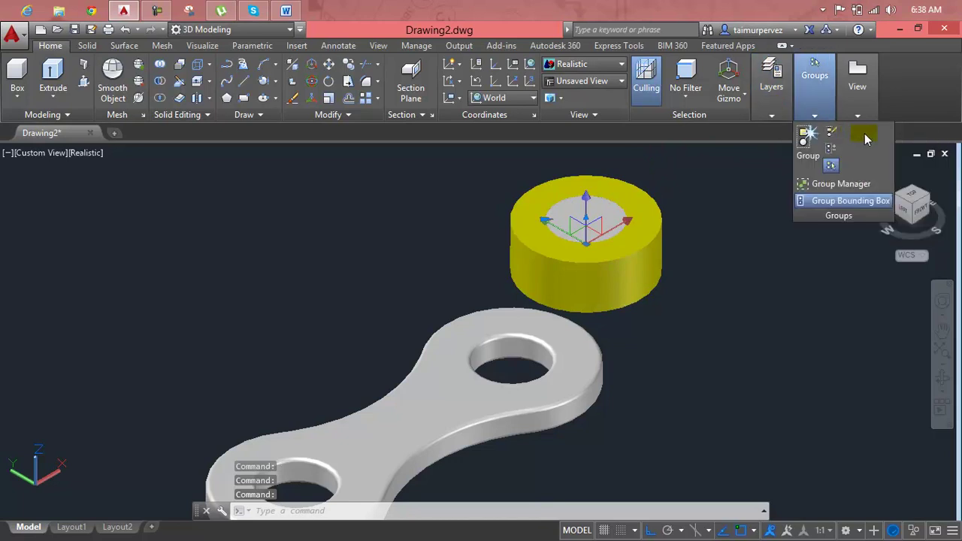
{"action": "left_click", "coordinate": [772, 106]}
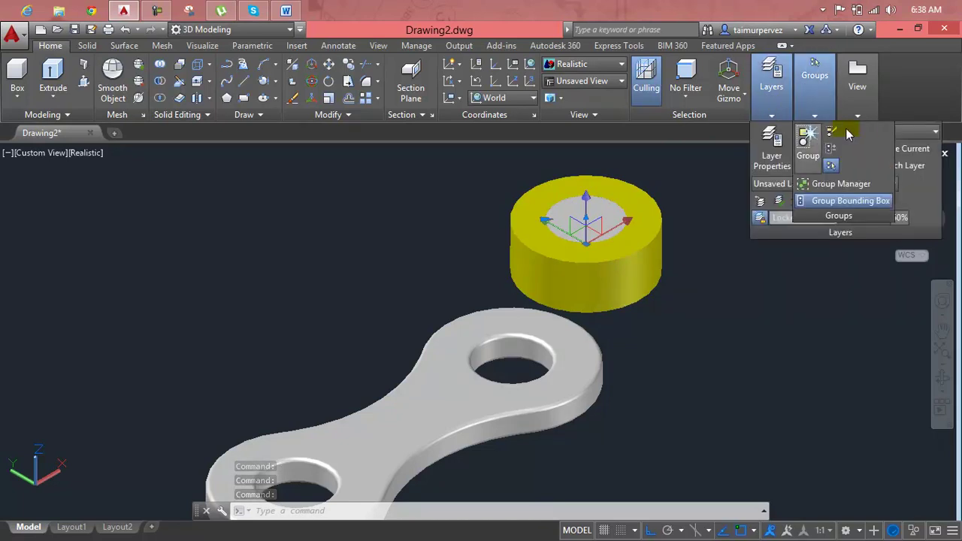
{"action": "left_click", "coordinate": [909, 133]}
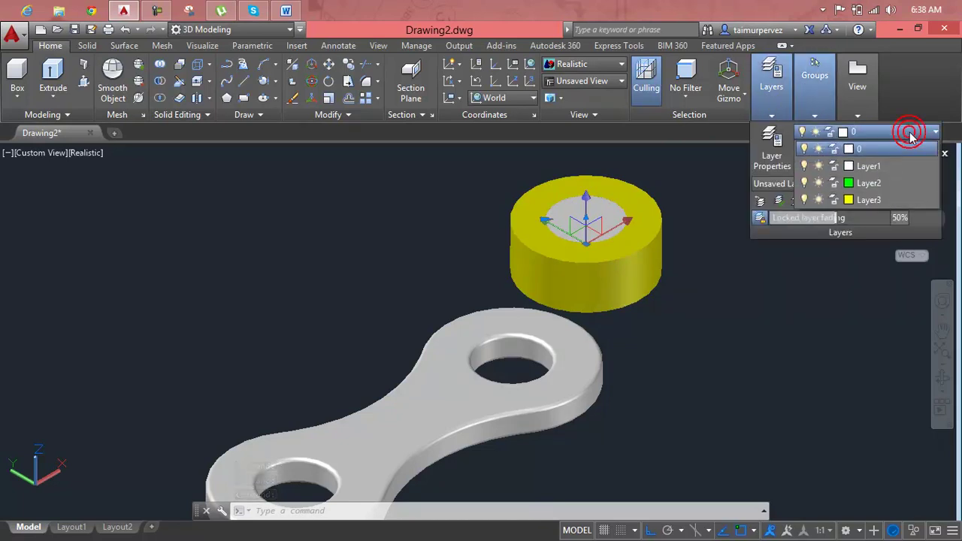
{"action": "left_click", "coordinate": [884, 187]}
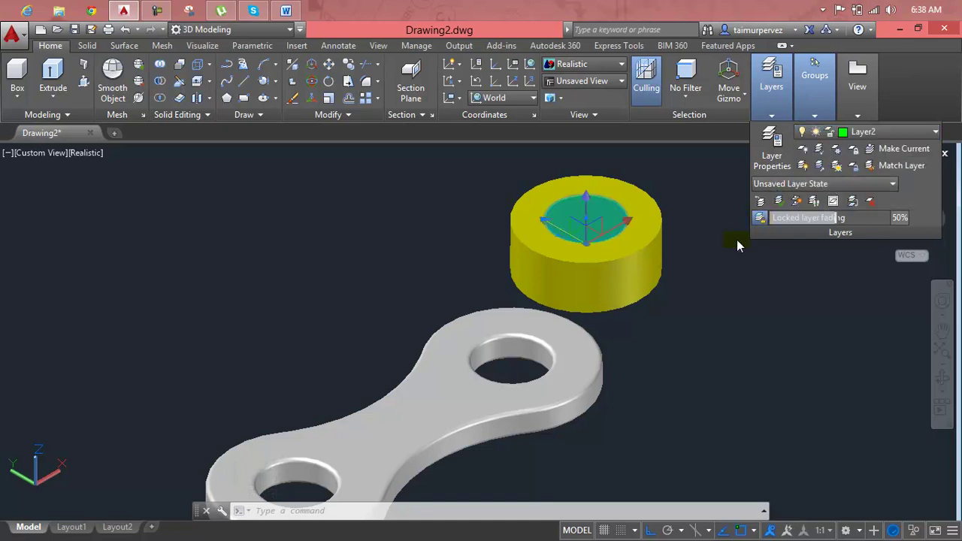
{"action": "key", "text": "Escape"}
{"action": "key", "text": "Escape"}
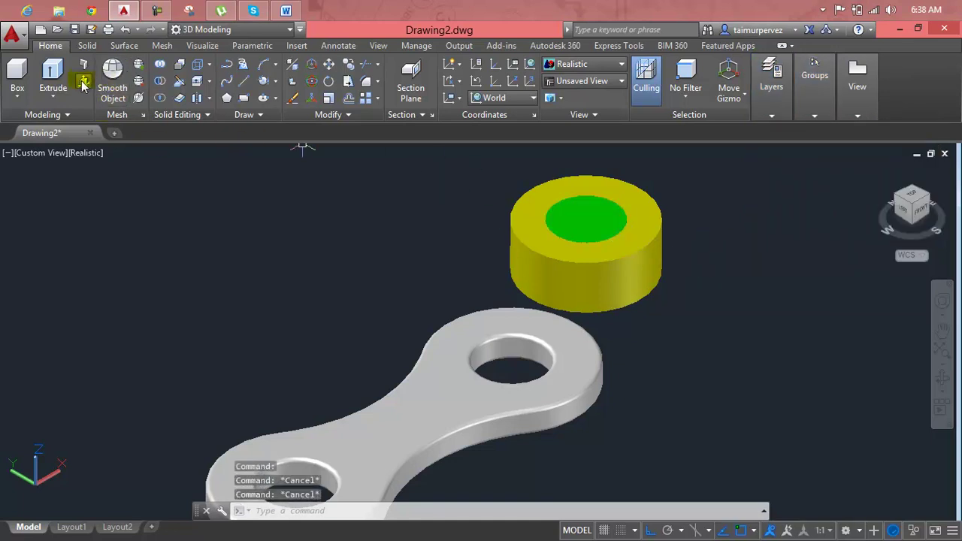
Press-pull the green top face up by 2.
{"action": "left_click", "coordinate": [83, 83]}
{"action": "left_click", "coordinate": [599, 220]}
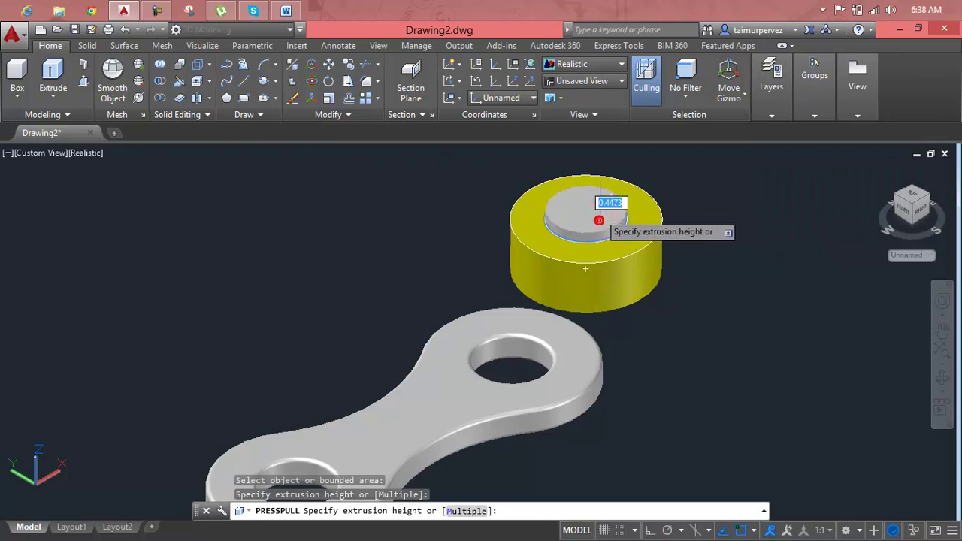
{"action": "type", "text": "2"}
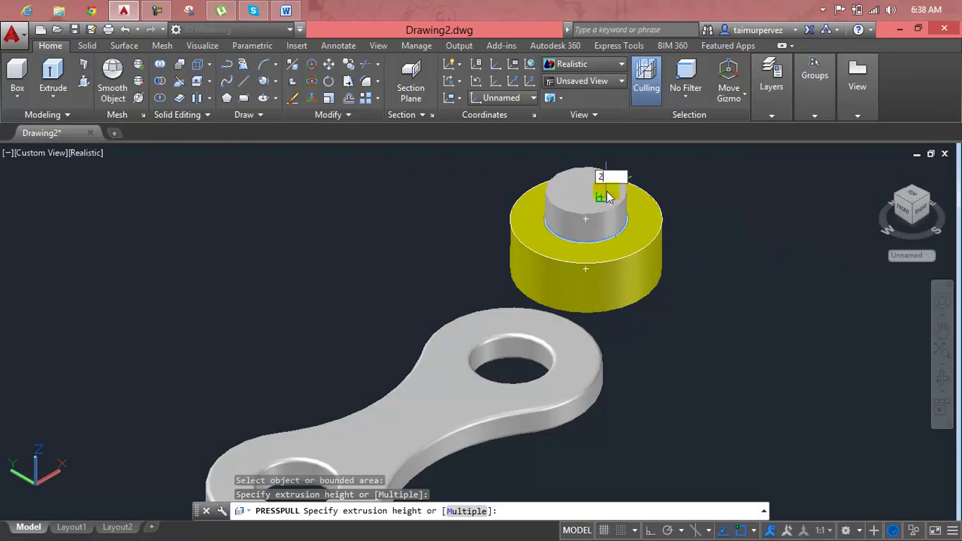
{"action": "key", "text": "Return"}
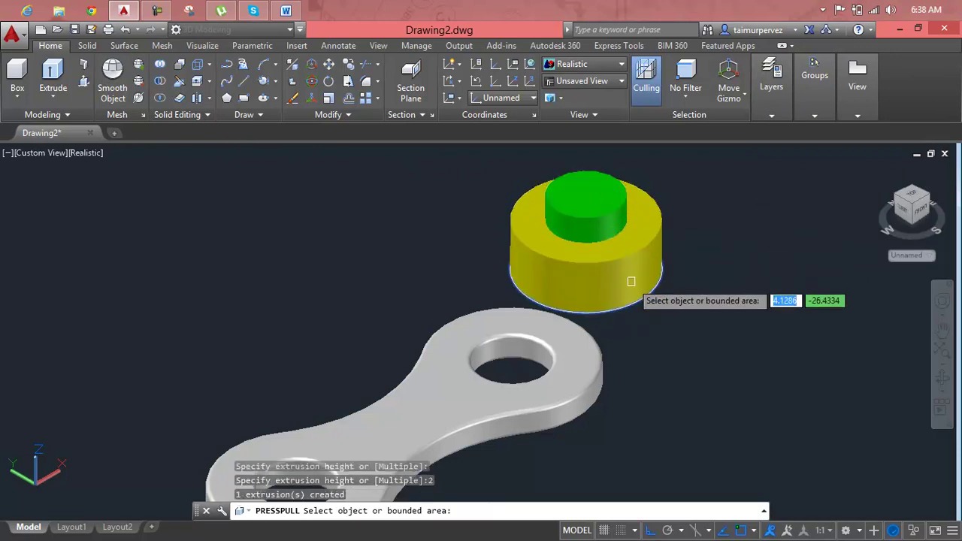
Press-pull the bottom inner face out by 2 from below, then orbit to a front view.
{"action": "mouse_move", "coordinate": [630, 282]}
{"action": "middle_mouse_down", "text": "shift"}
{"action": "mouse_move", "coordinate": [651, 182]}
{"action": "mouse_move", "coordinate": [613, 334]}
{"action": "middle_mouse_up", "text": "shift"}
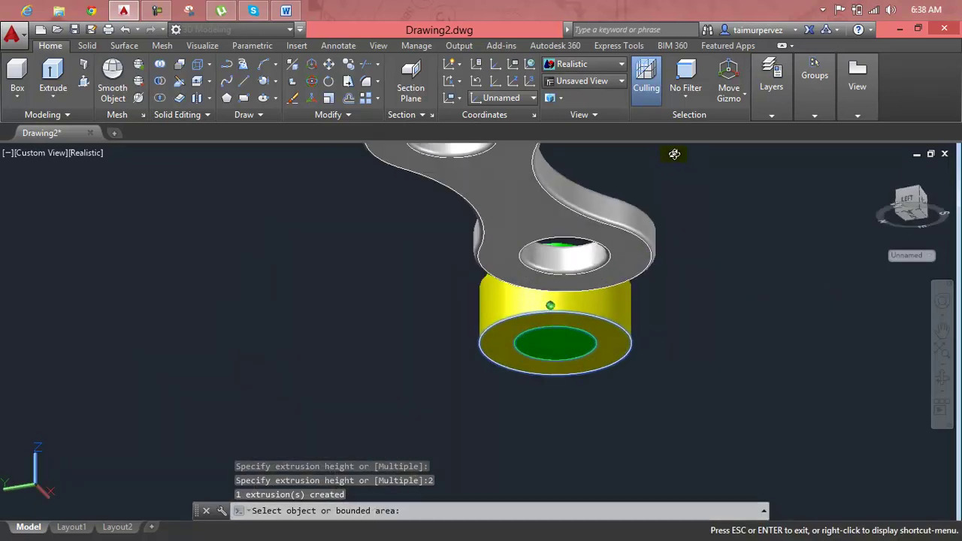
{"action": "left_click", "coordinate": [576, 340]}
{"action": "type", "text": "2"}
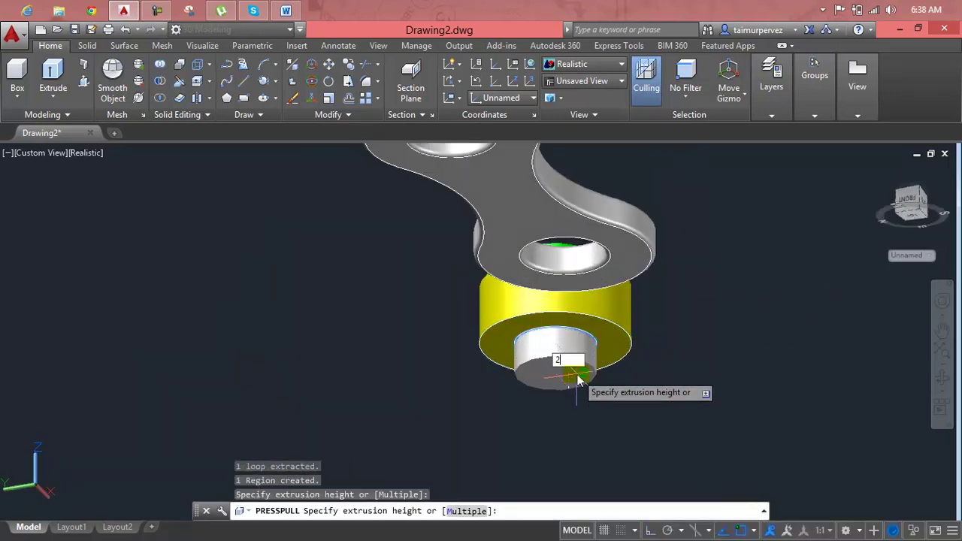
{"action": "key", "text": "Return"}
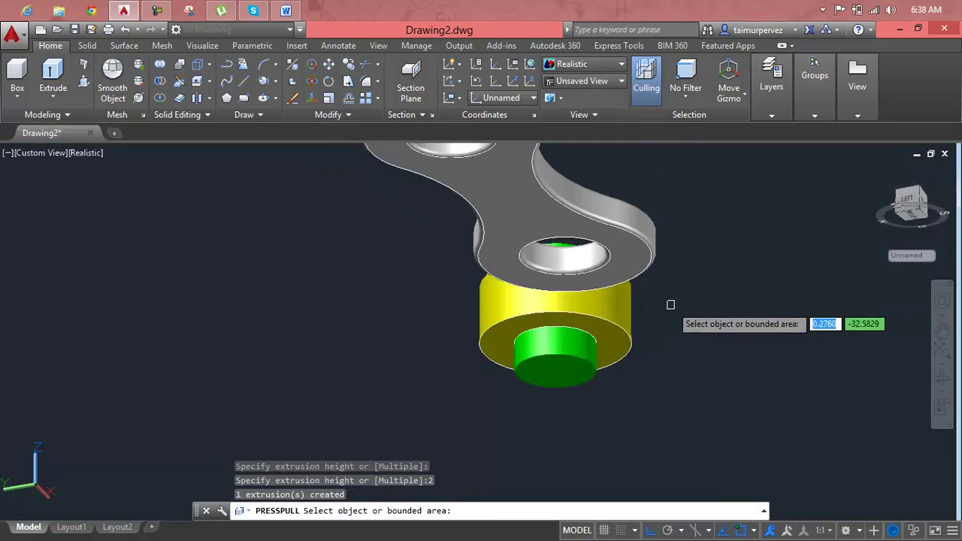
{"action": "key", "text": "Escape"}
{"action": "mouse_move", "coordinate": [671, 308]}
{"action": "middle_mouse_down", "text": "shift"}
{"action": "mouse_move", "coordinate": [571, 380]}
{"action": "mouse_move", "coordinate": [559, 408]}
{"action": "middle_mouse_up", "text": "shift"}
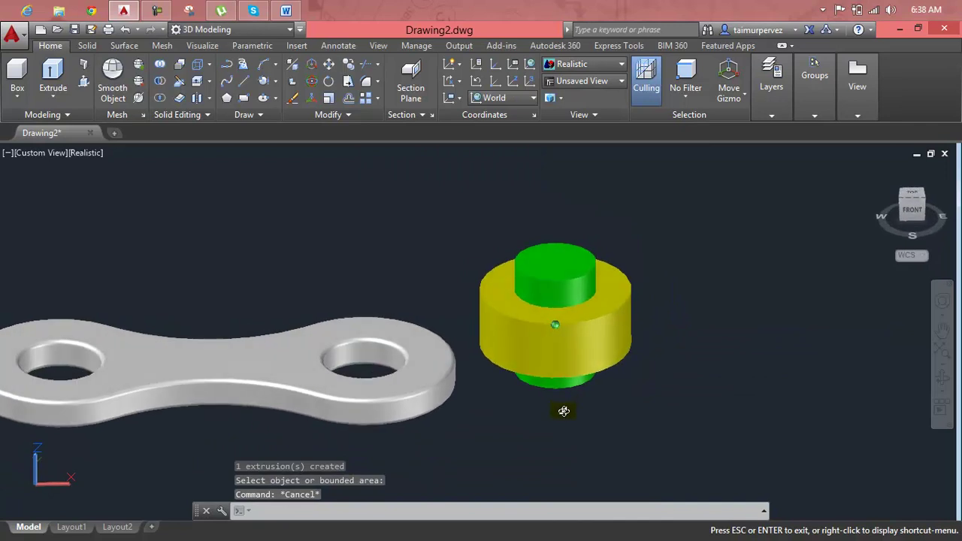
Window-select the yellow bushing and green pin, group them, and check the group.
{"action": "left_click", "coordinate": [632, 264]}
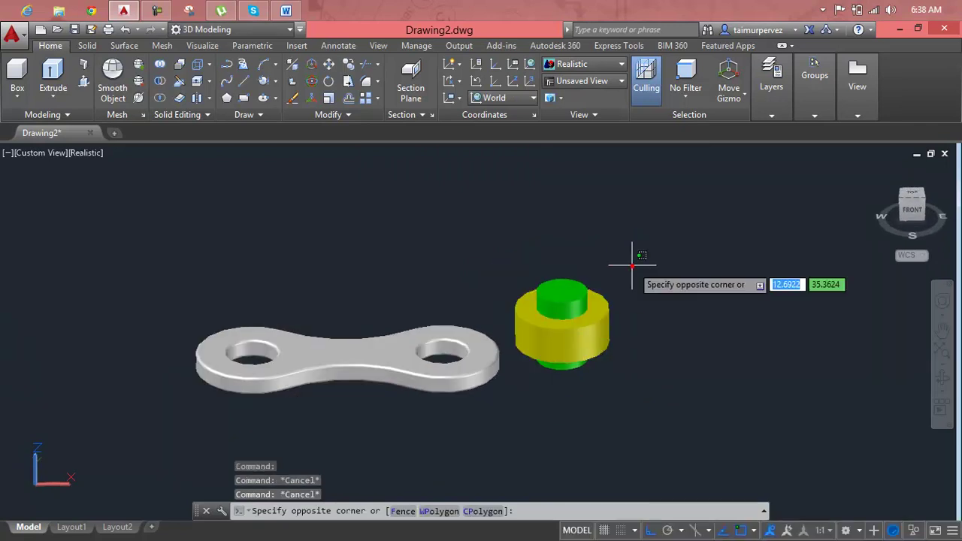
{"action": "left_click", "coordinate": [545, 387]}
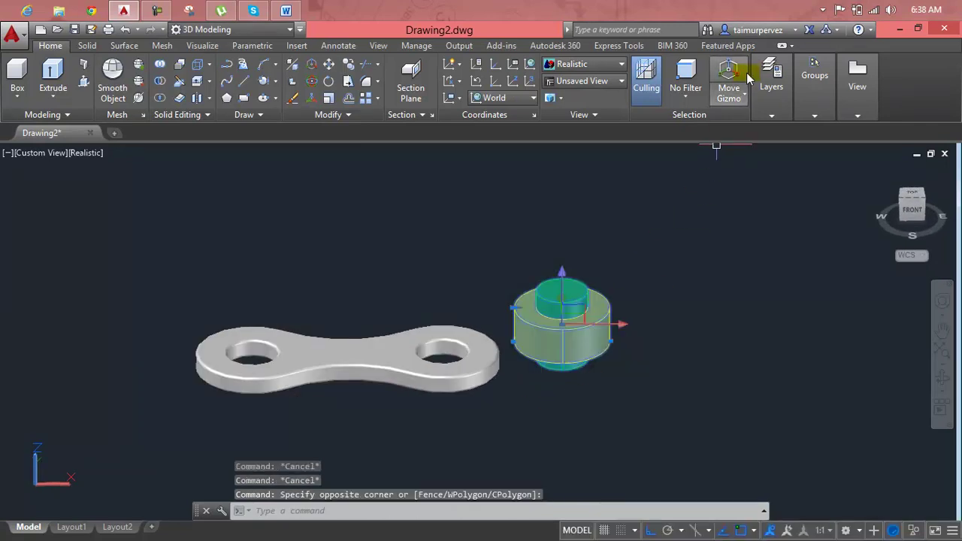
{"action": "mouse_move", "coordinate": [815, 87]}
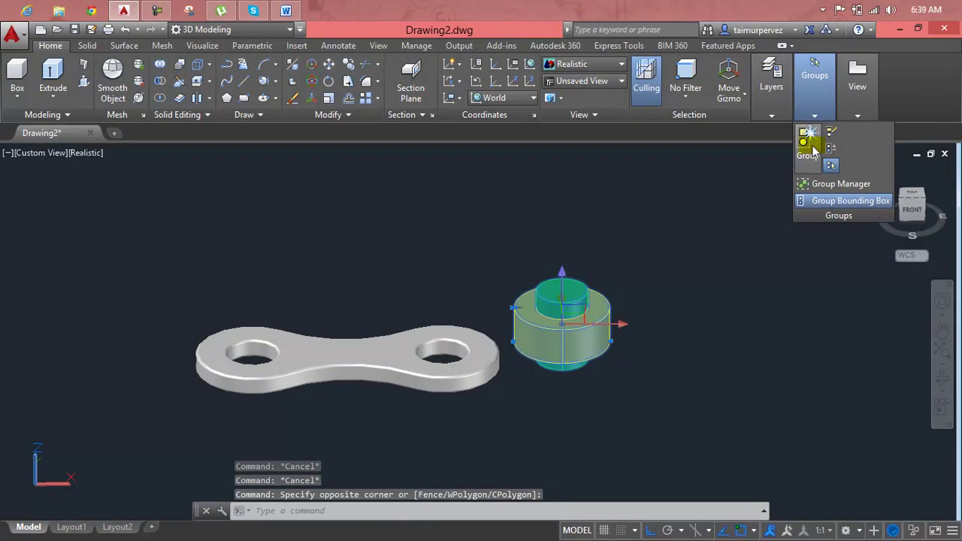
{"action": "left_click", "coordinate": [811, 147]}
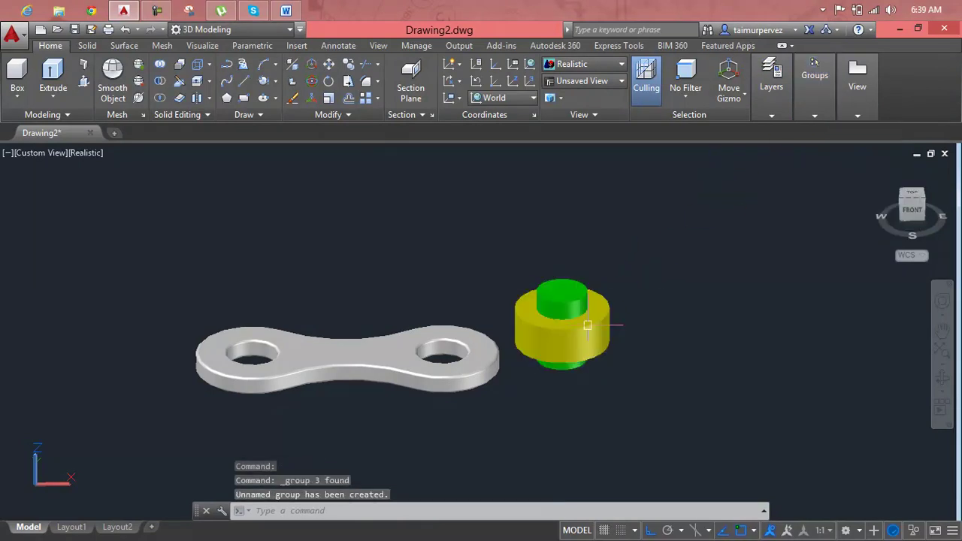
{"action": "key", "text": "Escape"}
{"action": "key", "text": "Escape"}
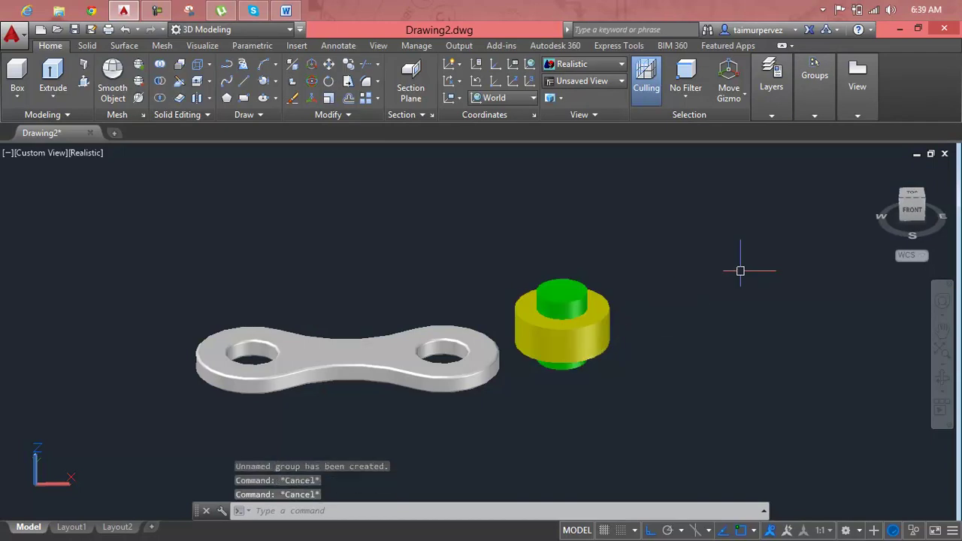
{"action": "left_click", "coordinate": [567, 320]}
{"action": "key", "text": "Escape"}
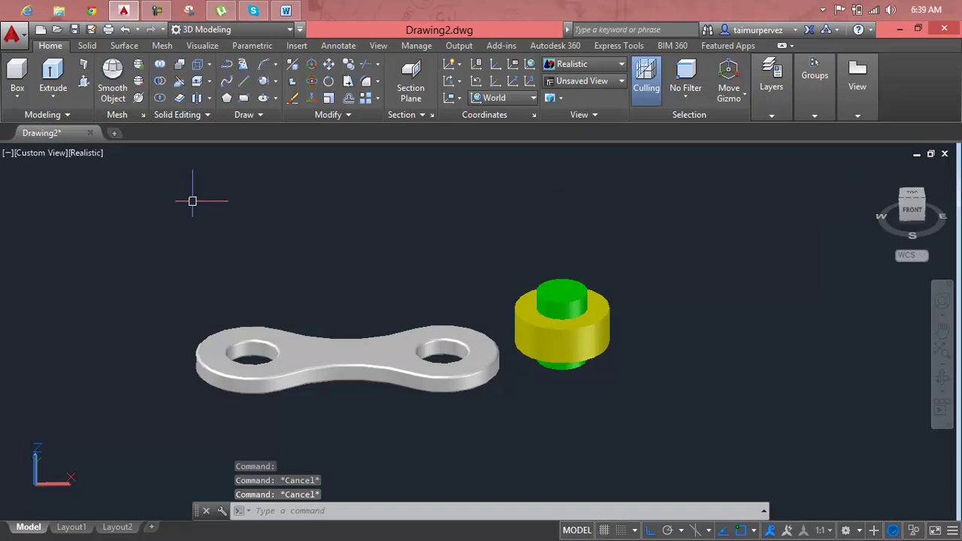
View the link and bushing from the Top preset view, zoomed out.
{"action": "left_click", "coordinate": [62, 153]}
{"action": "left_click", "coordinate": [86, 185]}
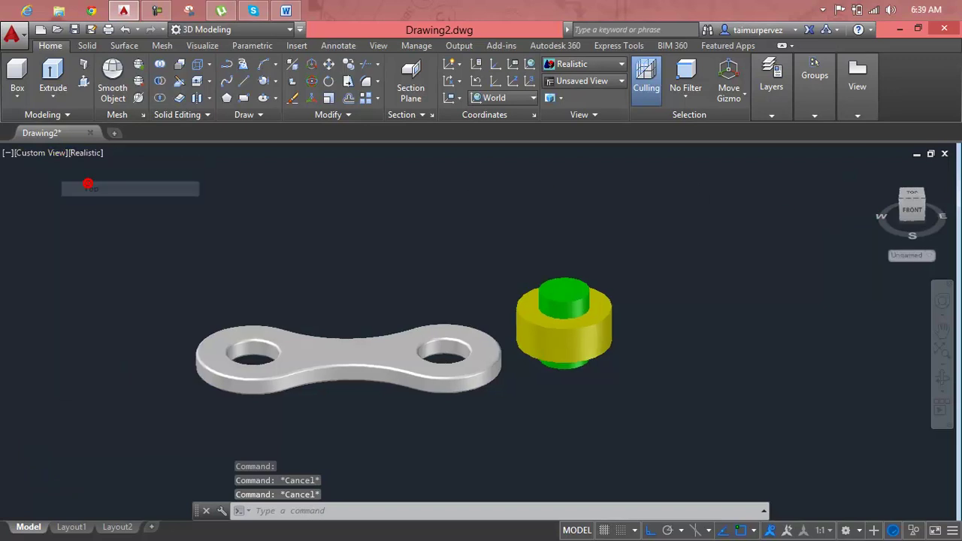
{"action": "scroll", "coordinate": [372, 240], "scroll_direction": "down", "scroll_amount": 2}
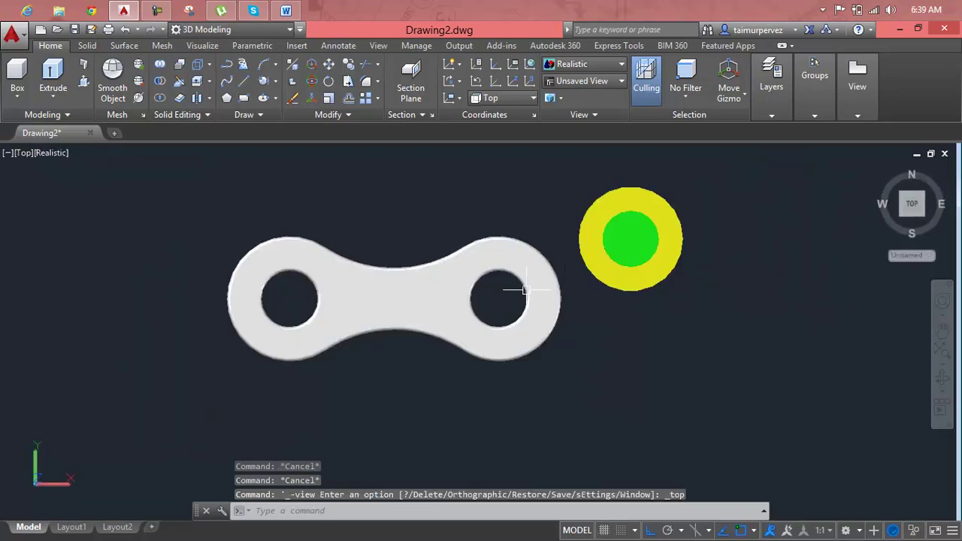
{"action": "key", "text": "Escape"}
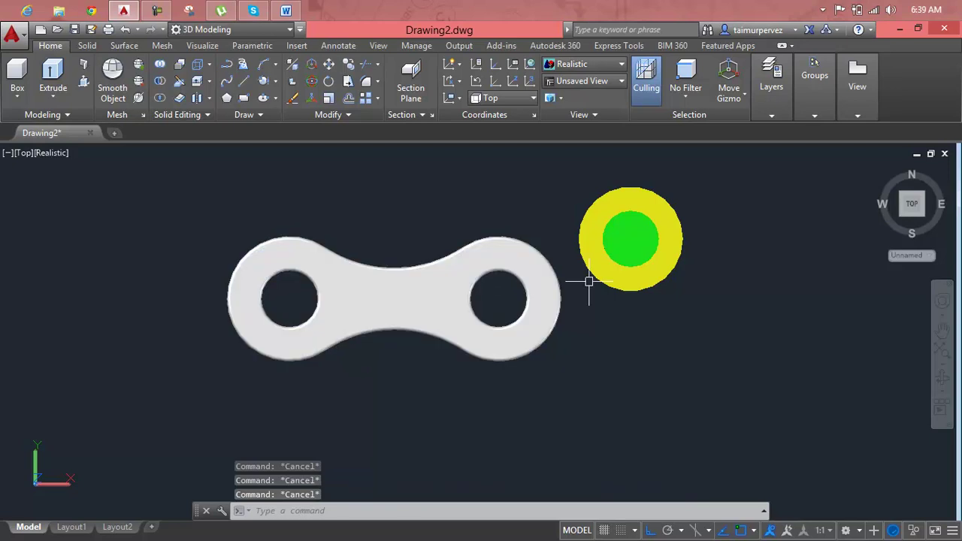
Copy the grouped bushing and pin from its centre into both holes of the link.
{"action": "type", "text": "cp"}
{"action": "key", "text": "Return"}
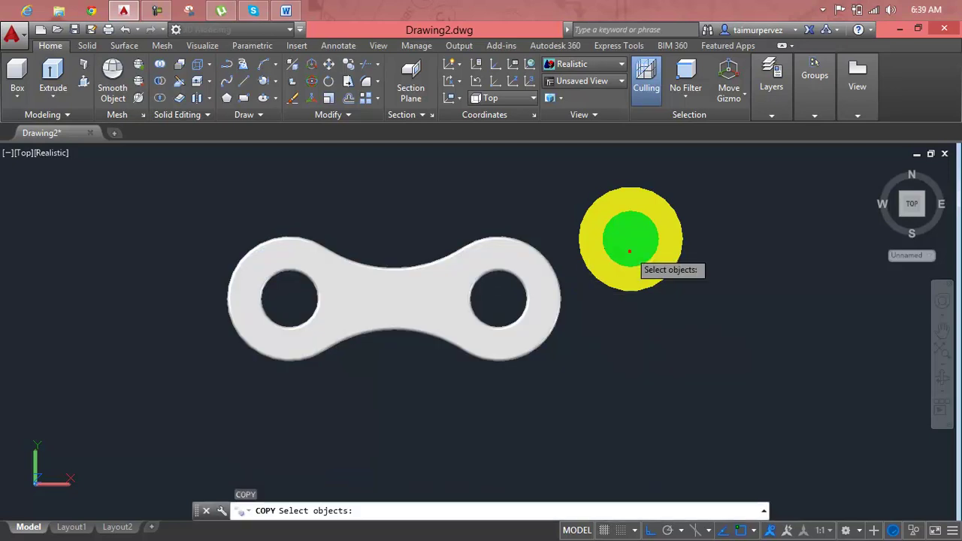
{"action": "left_click", "coordinate": [628, 250]}
{"action": "key", "text": "Return"}
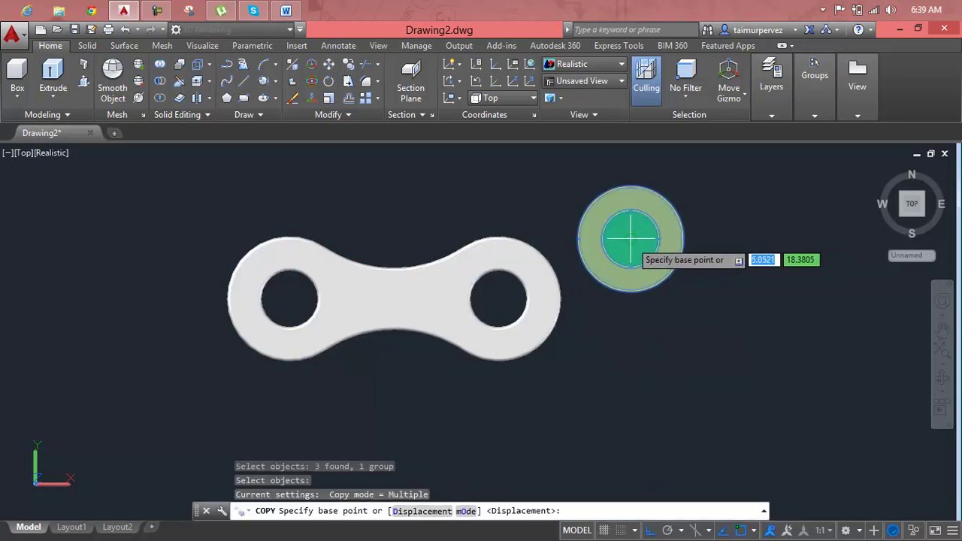
{"action": "left_click", "coordinate": [630, 241]}
{"action": "left_click", "coordinate": [501, 303]}
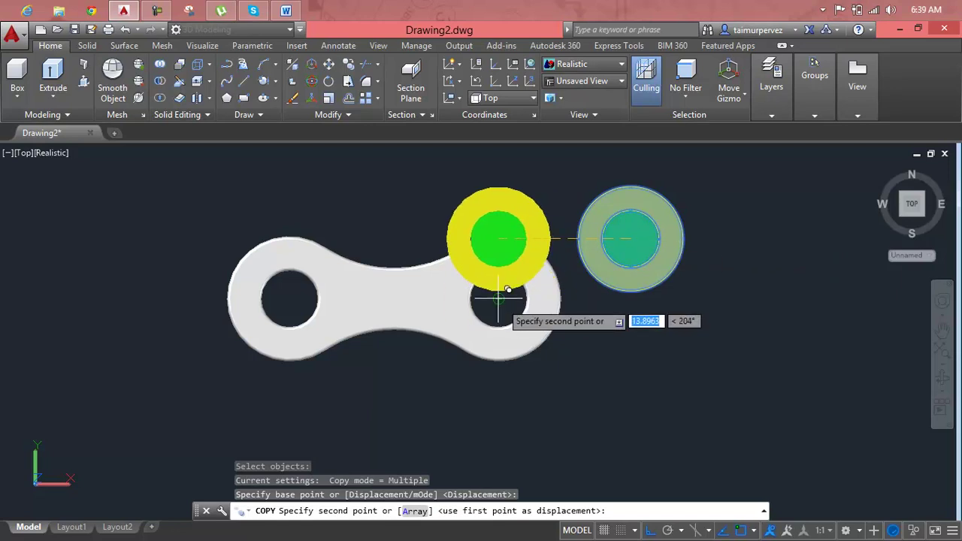
{"action": "left_click", "coordinate": [291, 299]}
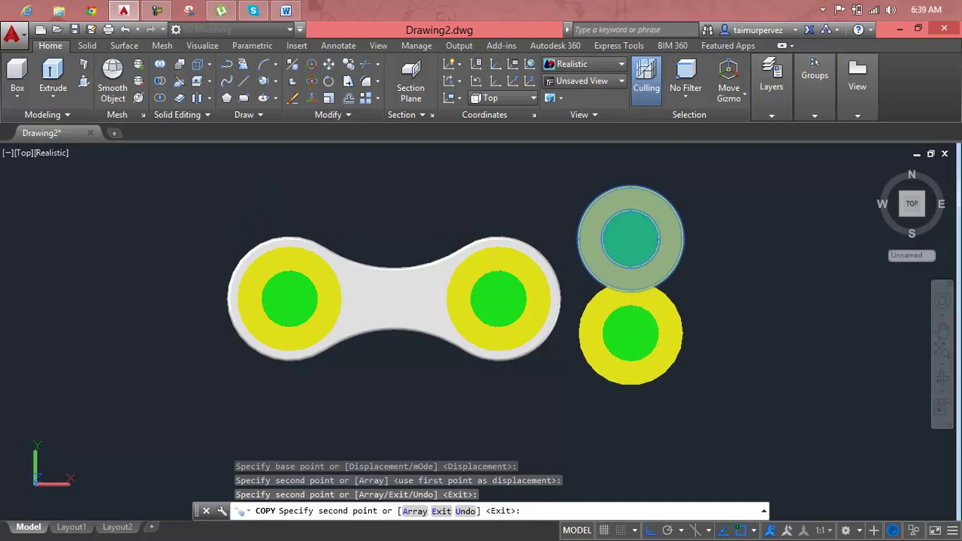
{"action": "key", "text": "Escape"}
{"action": "key", "text": "Escape"}
Move the original bushing-pin set further right along X, clear of the link.
{"action": "left_click", "coordinate": [640, 252]}
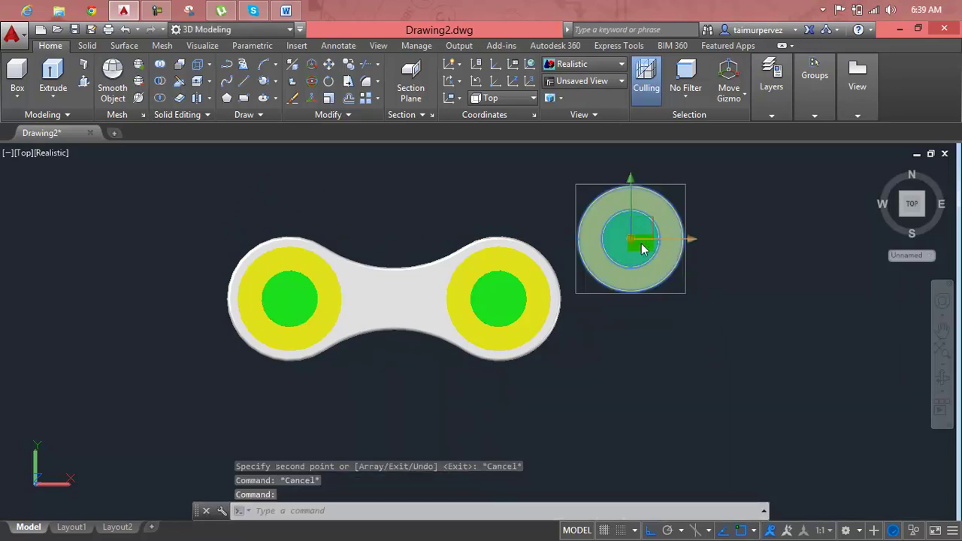
{"action": "left_click", "coordinate": [677, 239]}
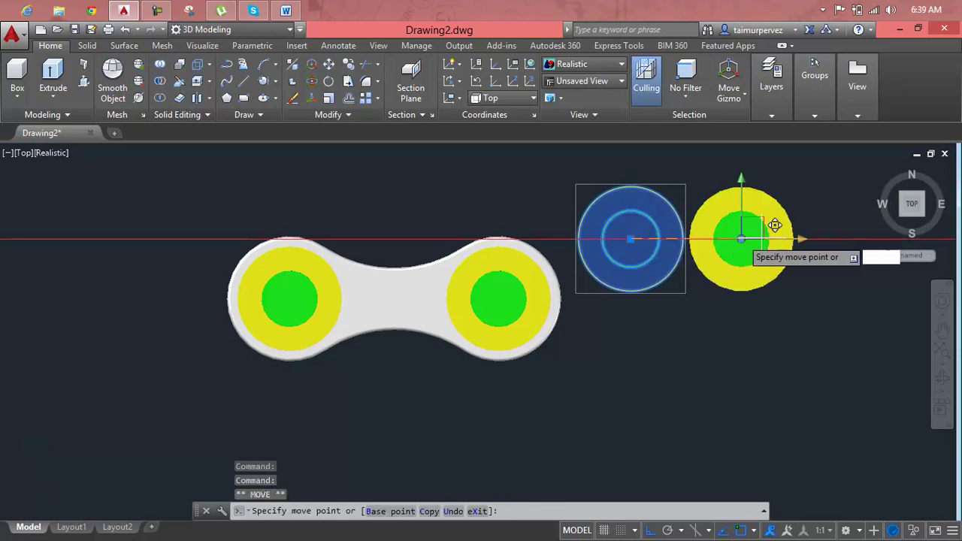
{"action": "left_click", "coordinate": [814, 240]}
{"action": "key", "text": "Escape"}
{"action": "key", "text": "Escape"}
{"action": "key", "text": "Escape"}
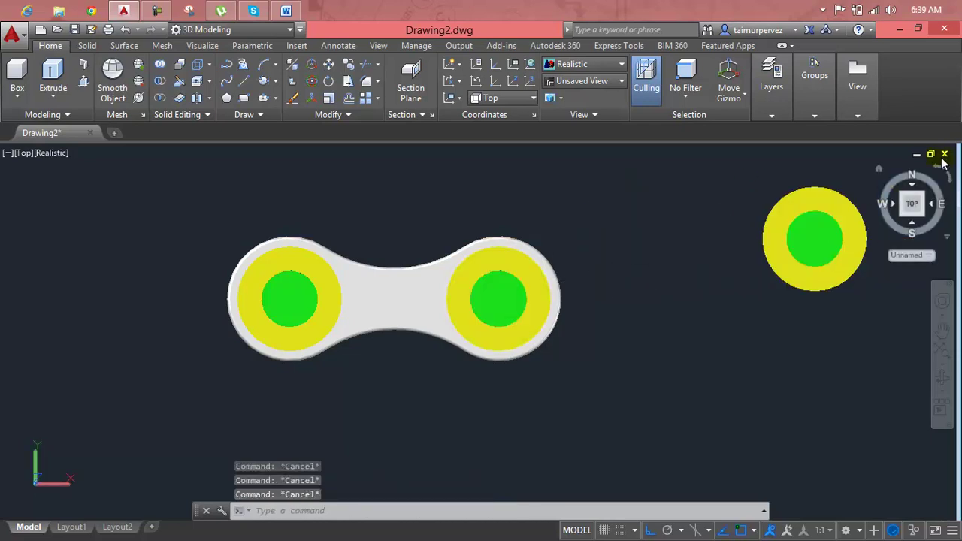
{"action": "left_click", "coordinate": [880, 170]}
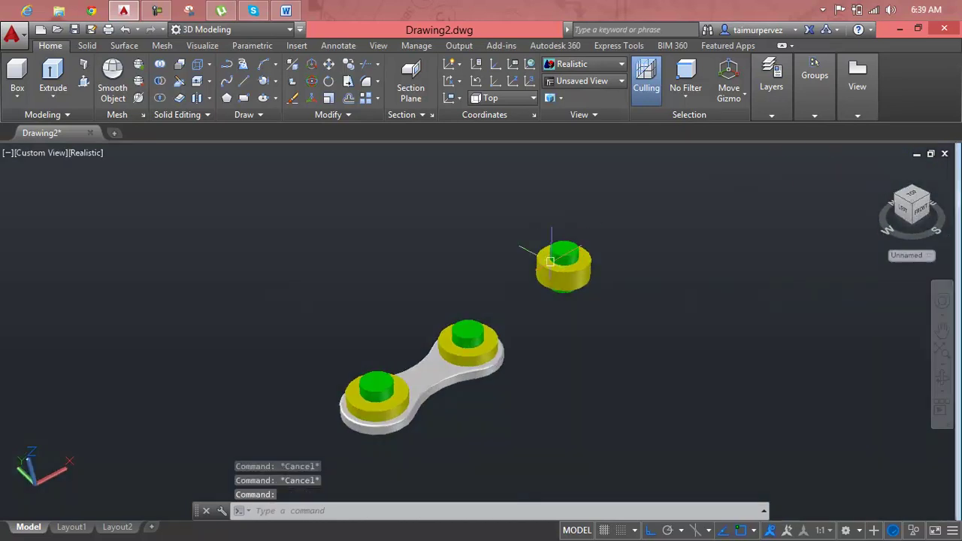
Orbit, zoom and pan to a front view showing bushings above and pins below the plate.
{"action": "scroll", "coordinate": [469, 344], "scroll_direction": "up", "scroll_amount": 3}
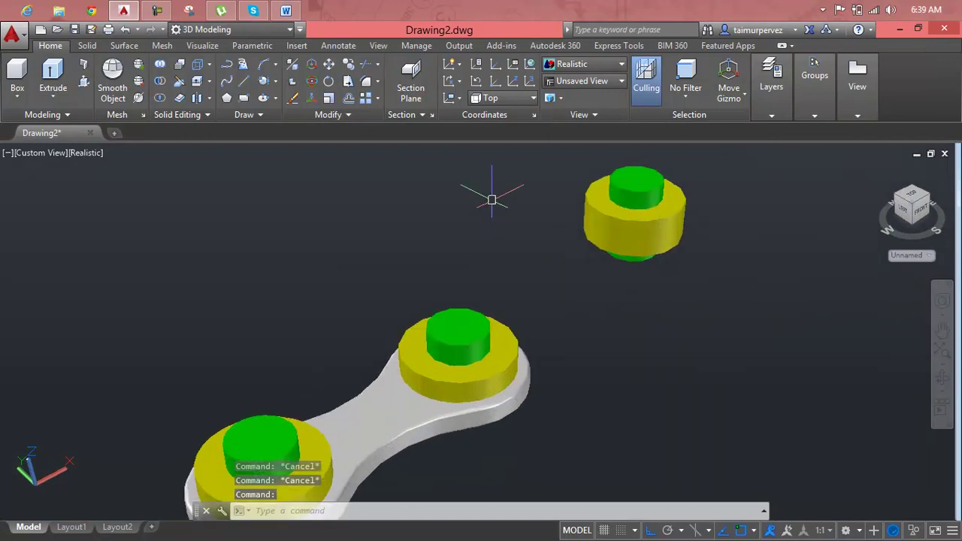
{"action": "scroll", "coordinate": [488, 230], "scroll_direction": "up", "scroll_amount": 2}
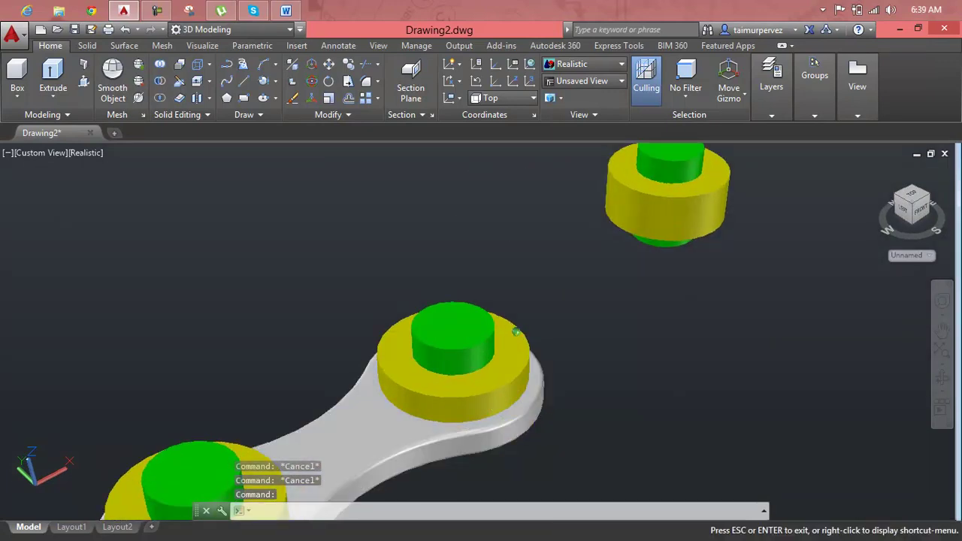
{"action": "scroll", "coordinate": [504, 329], "scroll_direction": "down", "scroll_amount": 2}
{"action": "middle_click_drag", "start_coordinate": [513, 356], "coordinate": [423, 310], "text": "shift"}
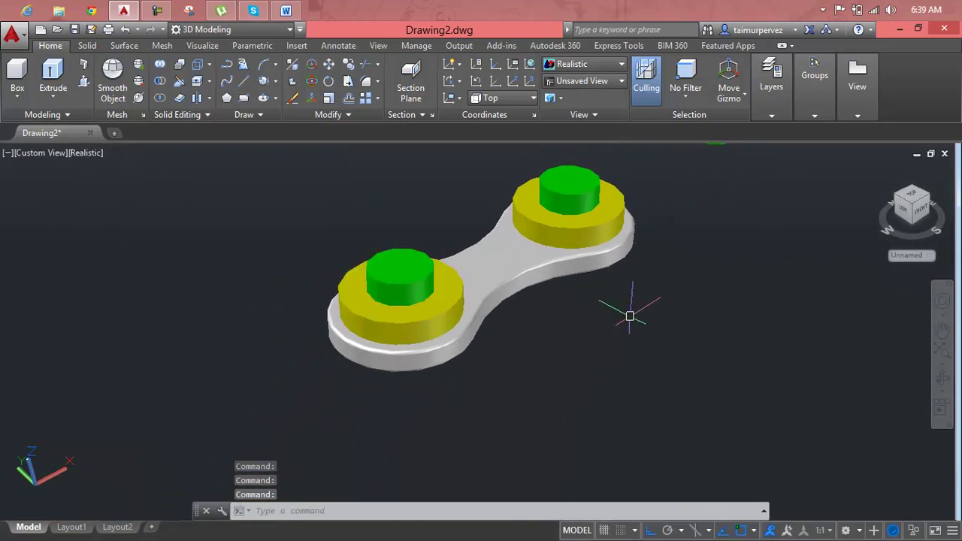
{"action": "mouse_move", "coordinate": [613, 325]}
{"action": "middle_mouse_down", "text": "shift"}
{"action": "mouse_move", "coordinate": [530, 268]}
{"action": "mouse_move", "coordinate": [530, 276]}
{"action": "middle_mouse_up", "text": "shift"}
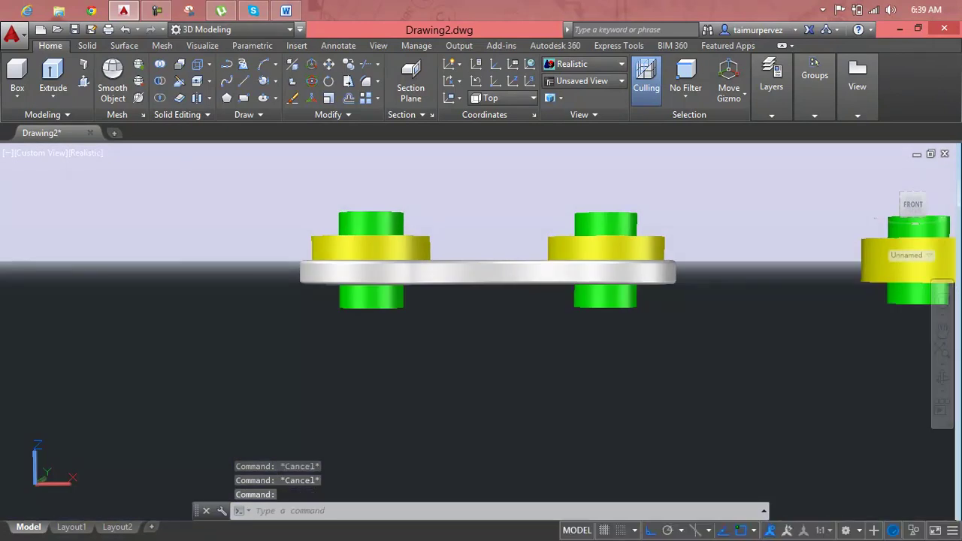
{"action": "scroll", "coordinate": [658, 304], "scroll_direction": "up", "scroll_amount": 3}
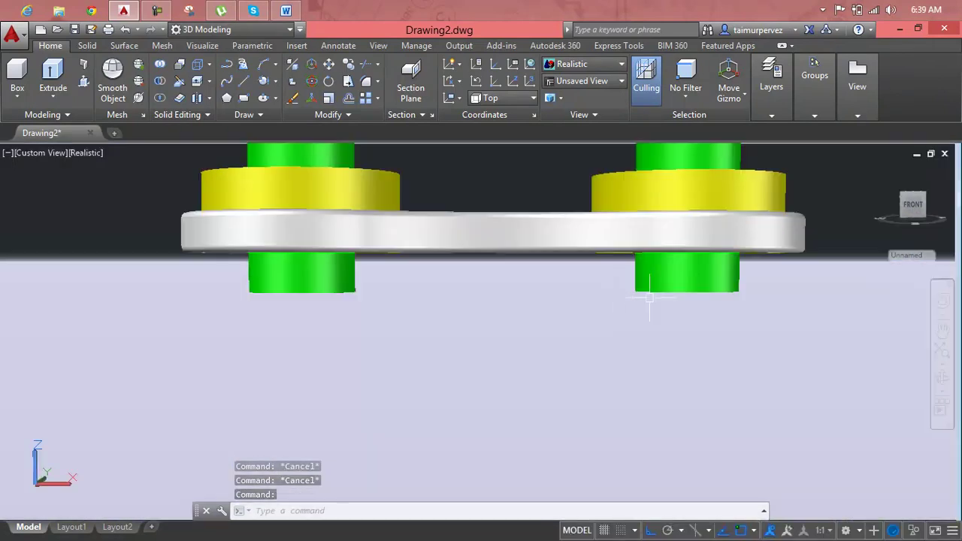
{"action": "middle_click_drag", "start_coordinate": [701, 286], "coordinate": [577, 286]}
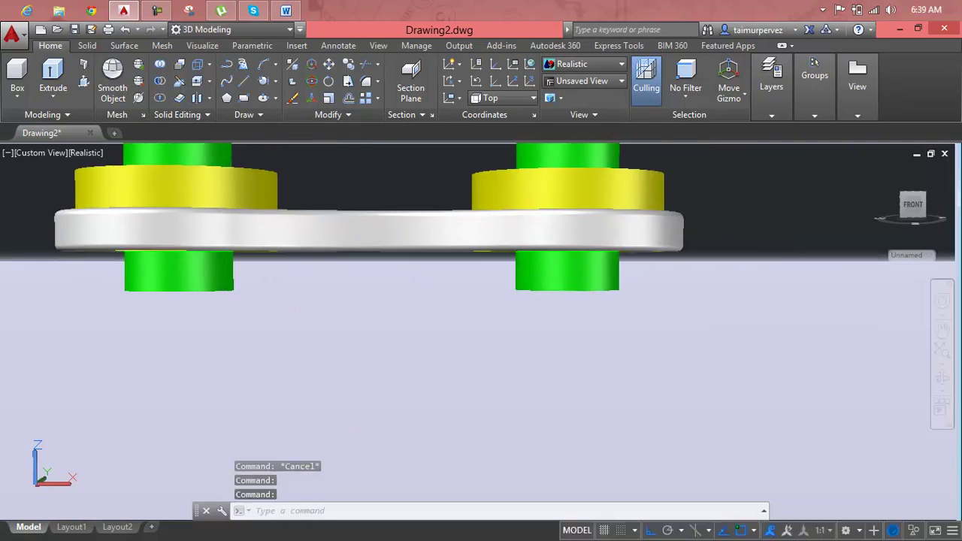
{"action": "type", "text": "m"}
{"action": "key", "text": "Return"}
Cancel the pending move and switch the display to 2D Wireframe.
{"action": "left_click", "coordinate": [591, 277]}
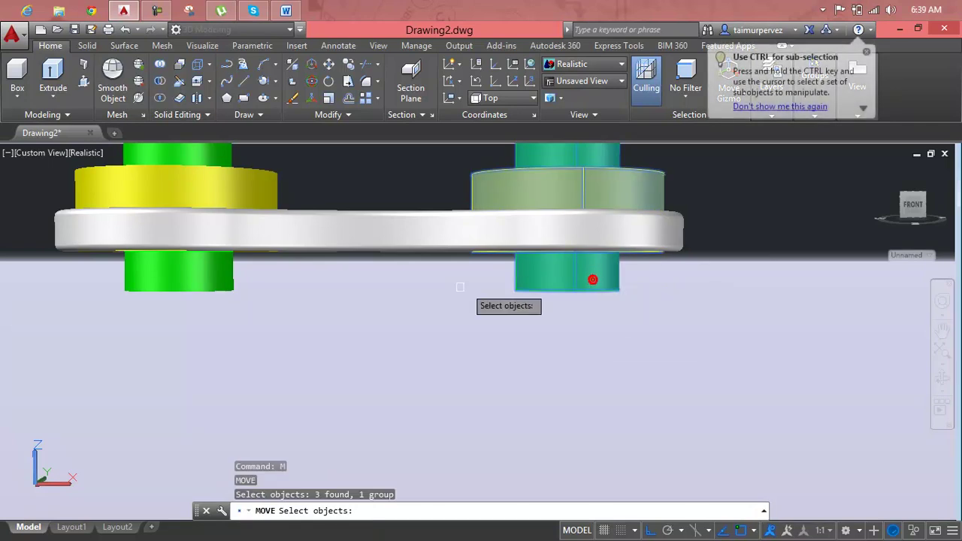
{"action": "key", "text": "Escape"}
{"action": "key", "text": "Escape"}
{"action": "key", "text": "Escape"}
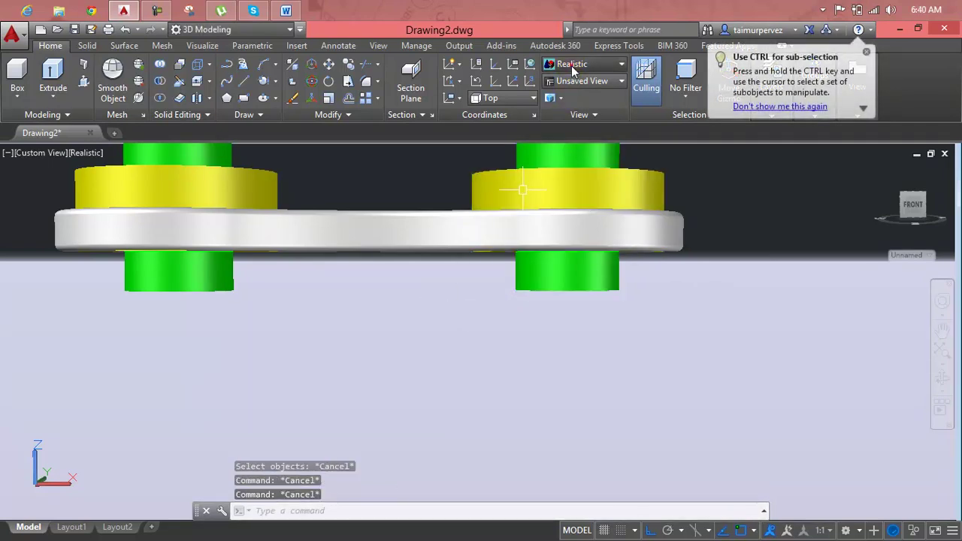
{"action": "left_click", "coordinate": [571, 65]}
{"action": "left_click", "coordinate": [572, 93]}
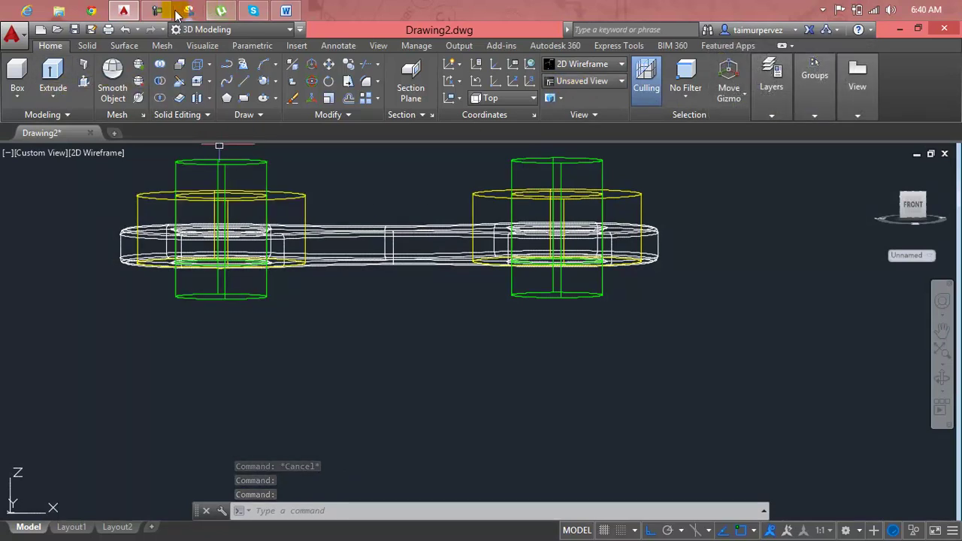
{"action": "scroll", "coordinate": [249, 301], "scroll_direction": "up", "scroll_amount": 2}
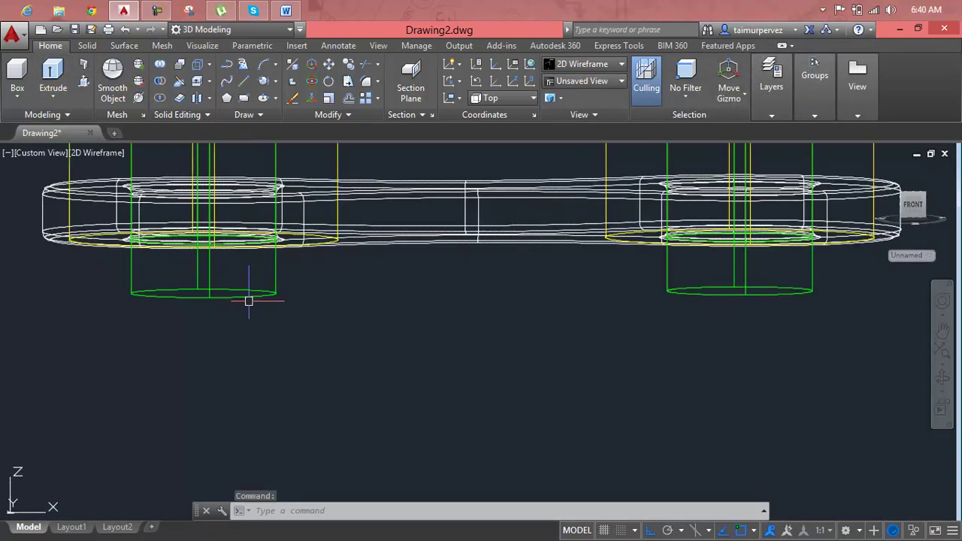
Move both bushing-pin sets up so the pin bottoms sit at the plate's underside.
{"action": "type", "text": "m"}
{"action": "key", "text": "Return"}
{"action": "left_click", "coordinate": [249, 300]}
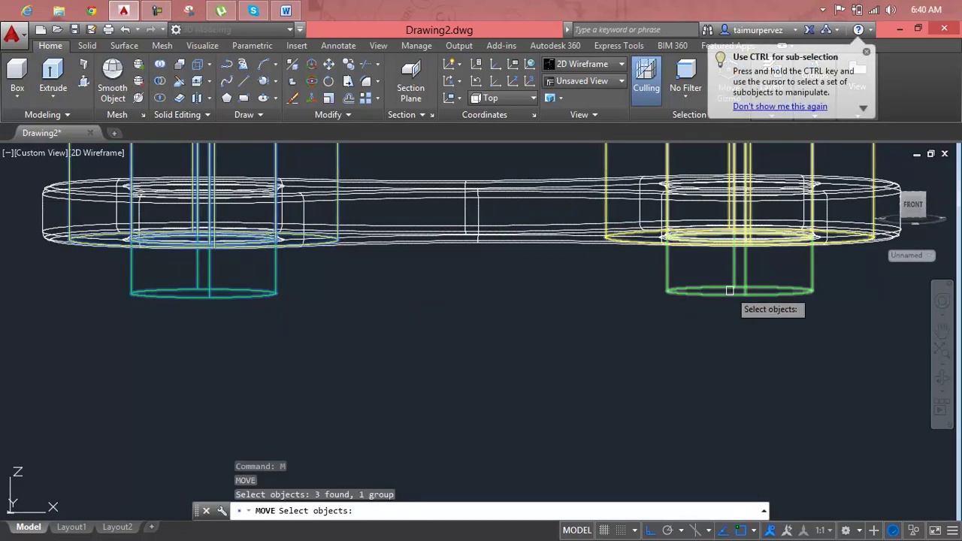
{"action": "left_click", "coordinate": [729, 290]}
{"action": "key", "text": "Return"}
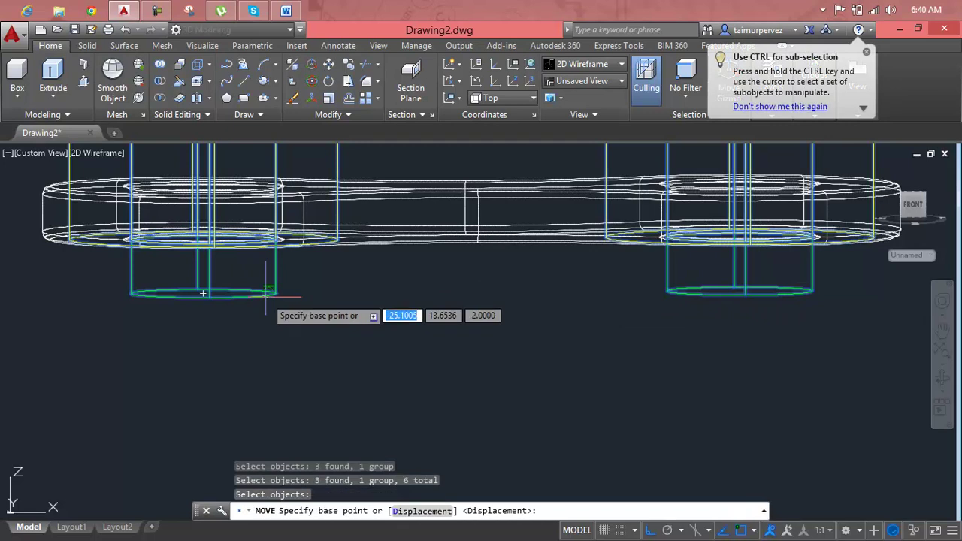
{"action": "left_click", "coordinate": [209, 294]}
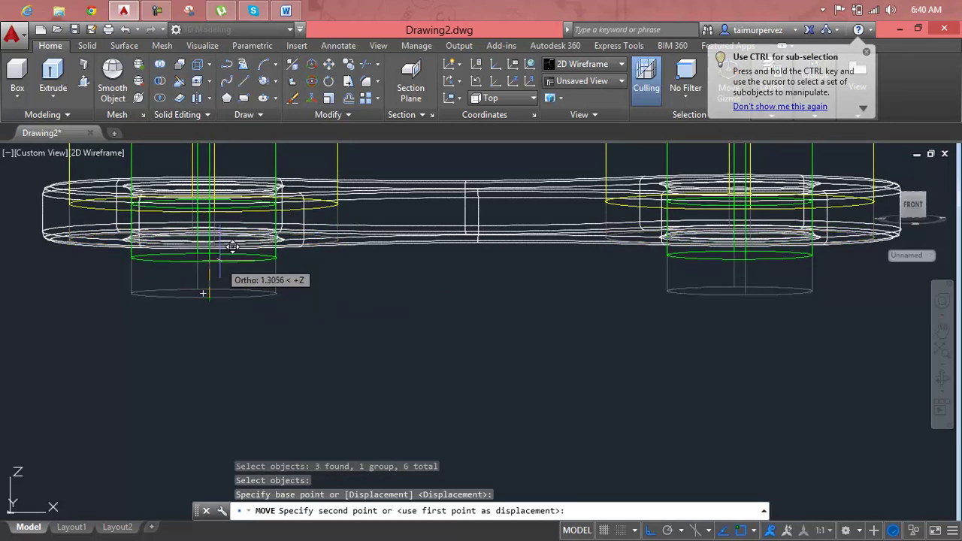
{"action": "scroll", "coordinate": [227, 235], "scroll_direction": "up", "scroll_amount": 5}
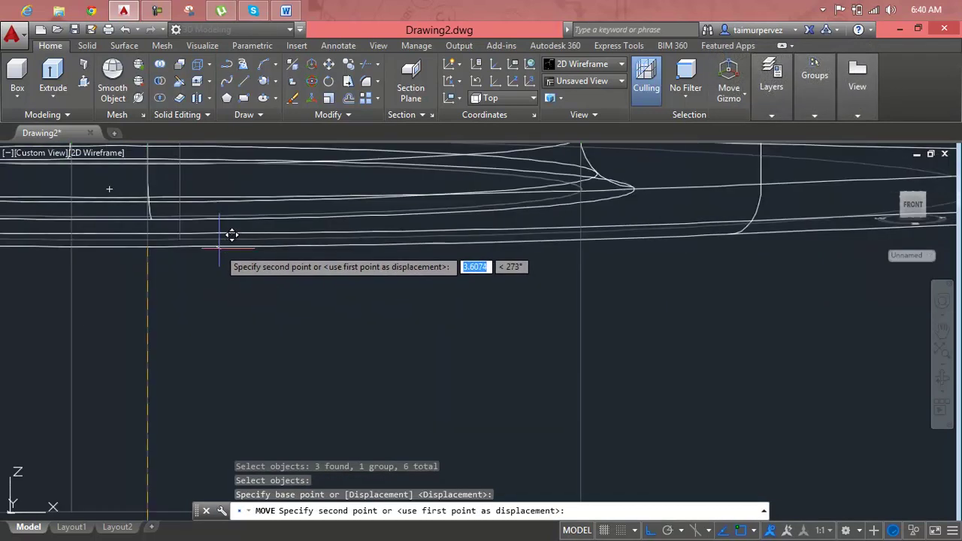
{"action": "left_click", "coordinate": [218, 246]}
{"action": "scroll", "coordinate": [439, 293], "scroll_direction": "down", "scroll_amount": 4}
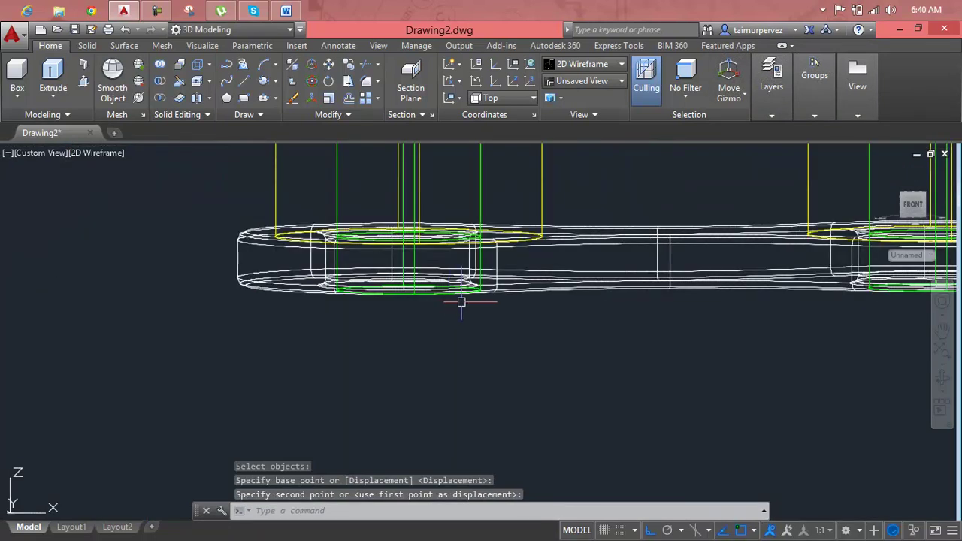
{"action": "scroll", "coordinate": [455, 301], "scroll_direction": "down", "scroll_amount": 2}
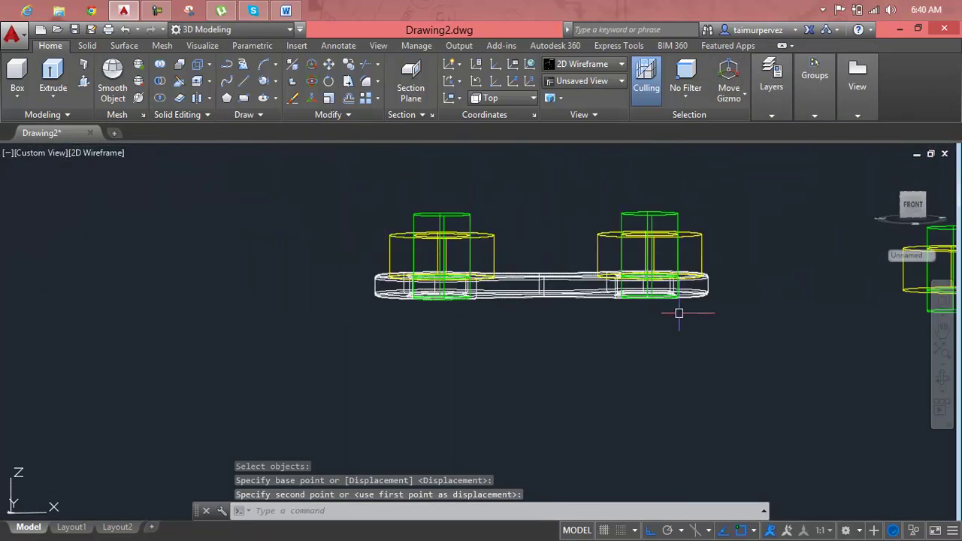
{"action": "key", "text": "Escape"}
{"action": "key", "text": "Escape"}
{"action": "key", "text": "Escape"}
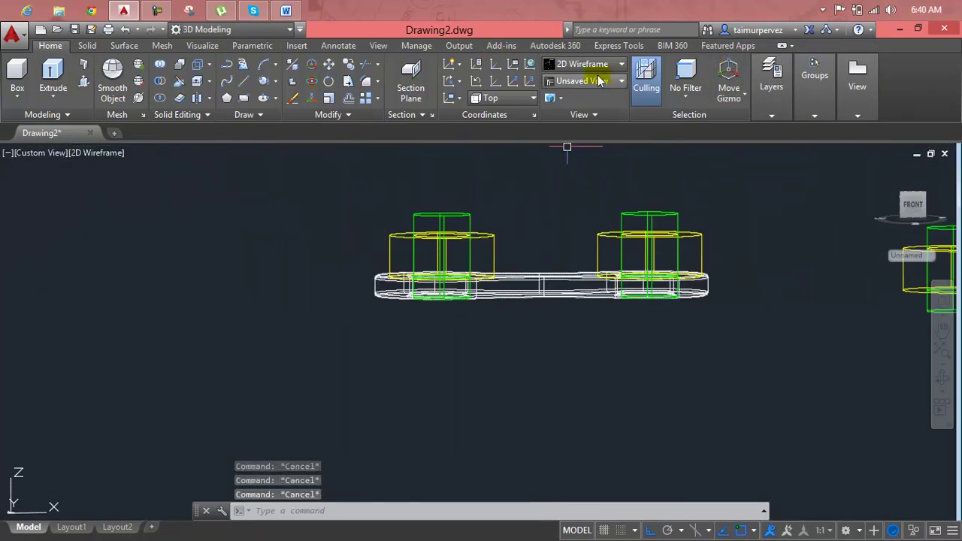
Shade the model in Realistic style and orbit to a tilted view of the link.
{"action": "left_click", "coordinate": [598, 64]}
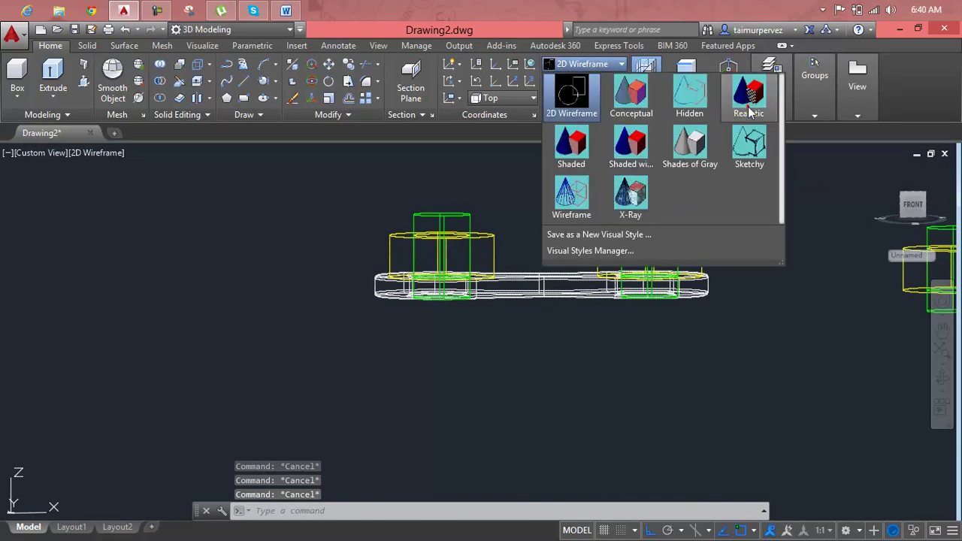
{"action": "left_click", "coordinate": [749, 110]}
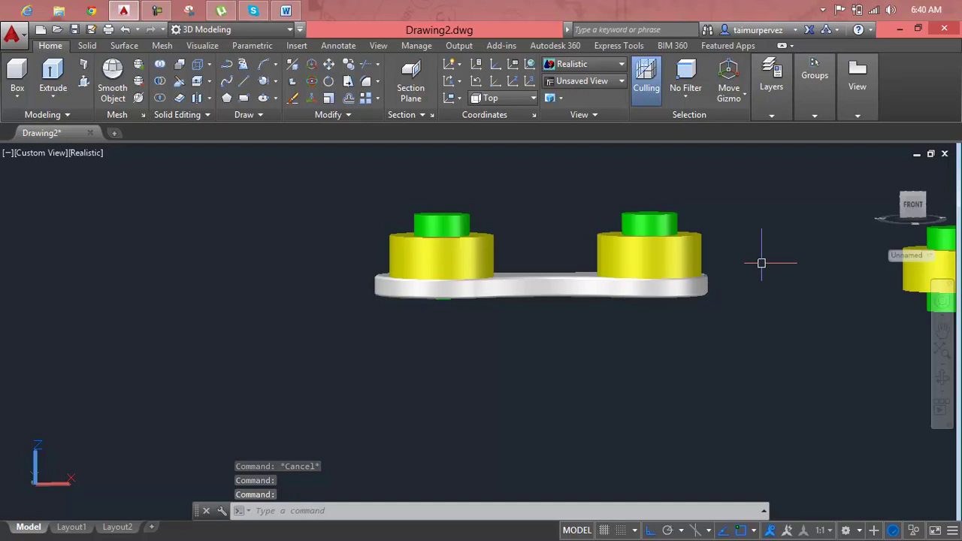
{"action": "middle_click_drag", "start_coordinate": [686, 333], "coordinate": [684, 171], "text": "shift"}
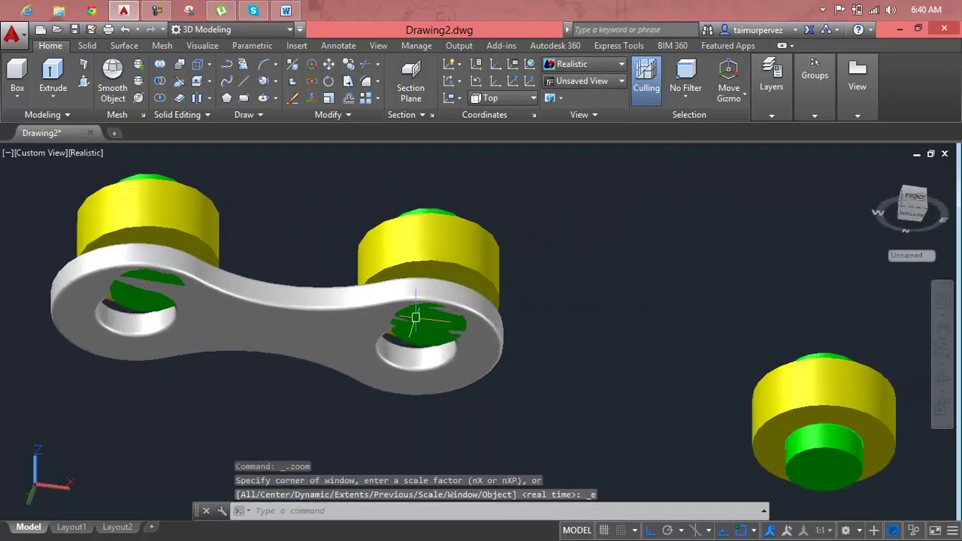
{"action": "scroll", "coordinate": [416, 314], "scroll_direction": "up", "scroll_amount": 5}
{"action": "scroll", "coordinate": [475, 205], "scroll_direction": "down", "scroll_amount": 5}
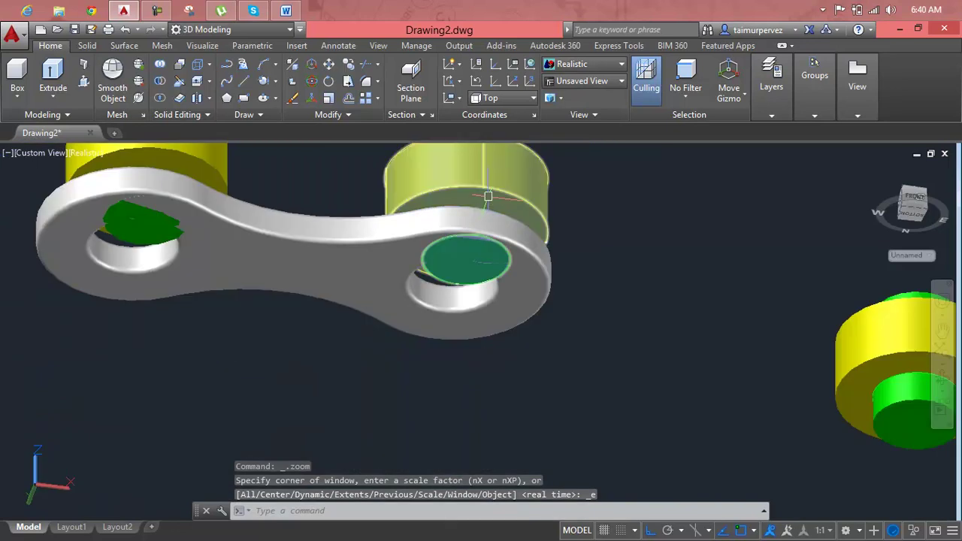
{"action": "scroll", "coordinate": [612, 268], "scroll_direction": "down", "scroll_amount": 3}
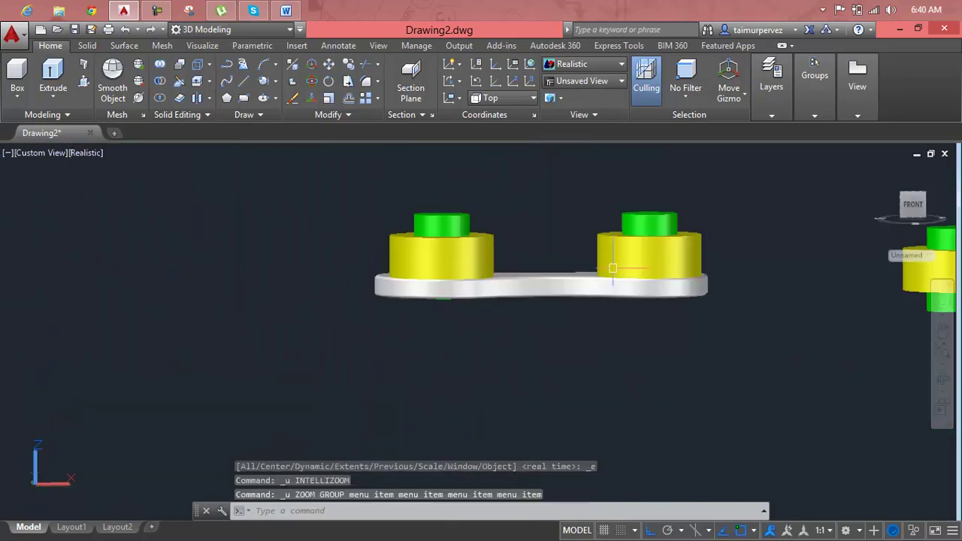
Switch back to 2D Wireframe and clear the unfinished selection.
{"action": "key", "text": "ctrl+shift+w"}
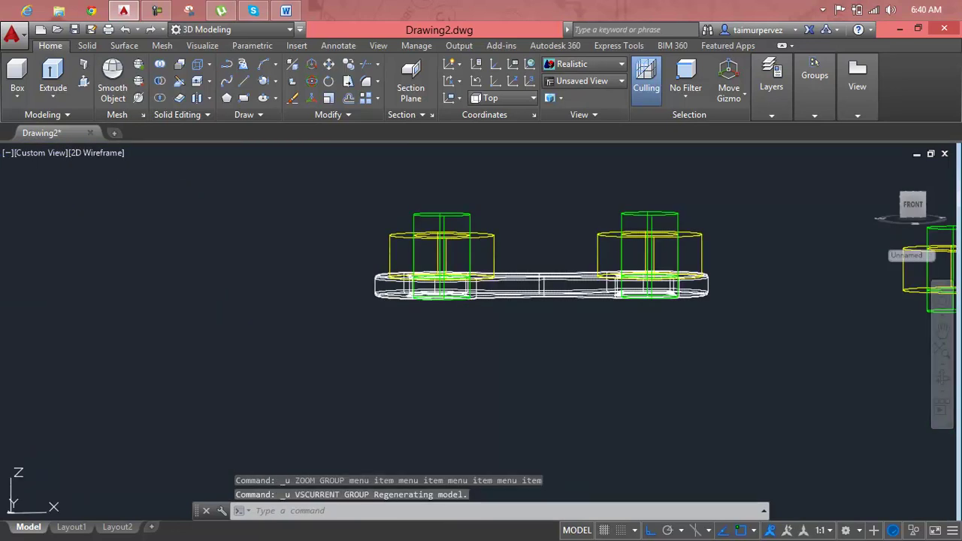
{"action": "scroll", "coordinate": [681, 268], "scroll_direction": "up", "scroll_amount": 5}
{"action": "scroll", "coordinate": [682, 268], "scroll_direction": "down", "scroll_amount": 2}
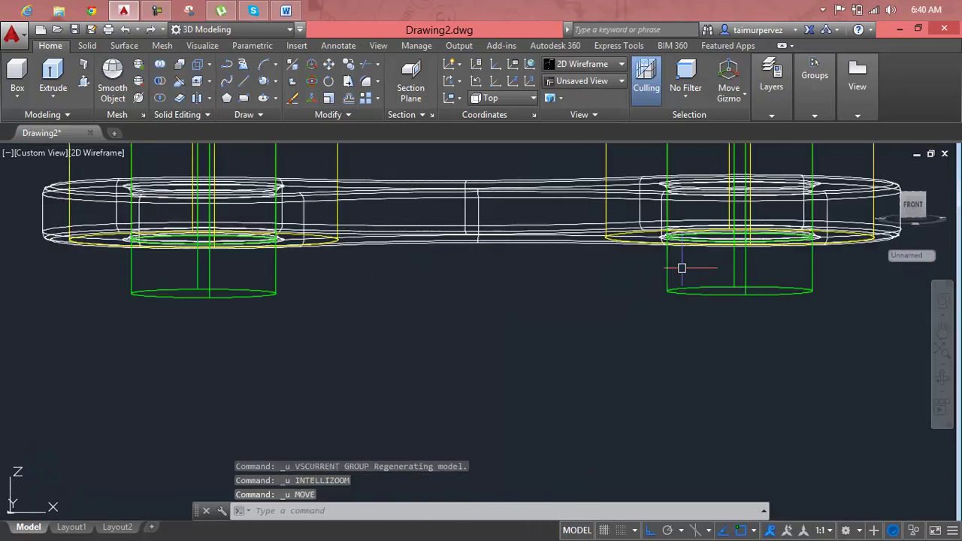
{"action": "scroll", "coordinate": [682, 267], "scroll_direction": "down", "scroll_amount": 4}
{"action": "key", "text": "Escape"}
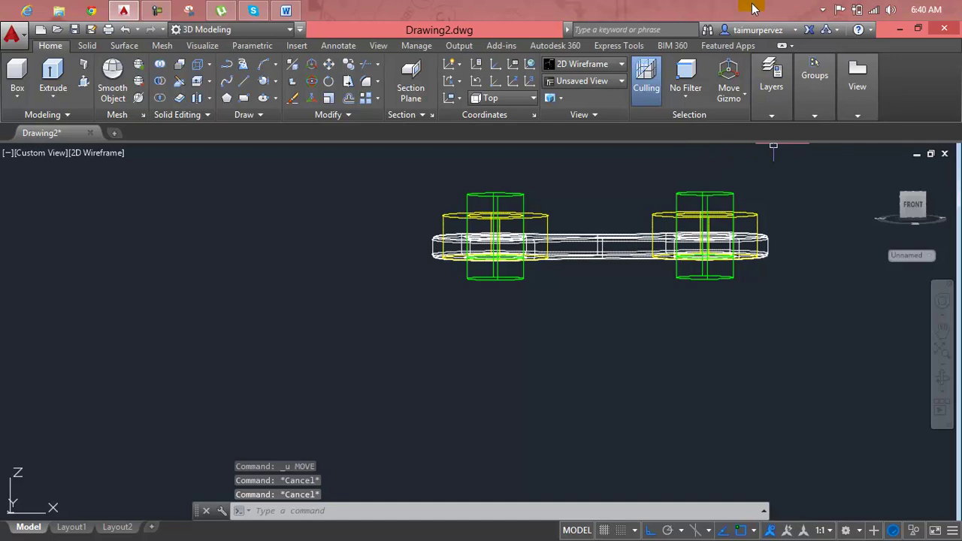
{"action": "left_click", "coordinate": [558, 173]}
{"action": "key", "text": "Escape"}
{"action": "key", "text": "Escape"}
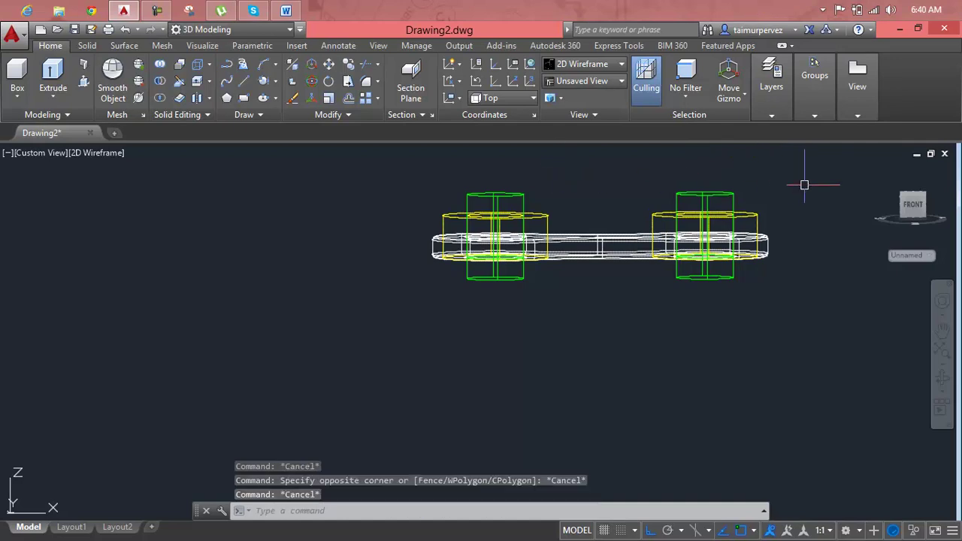
Return to the Home isometric view with Realistic shading.
{"action": "left_click", "coordinate": [880, 172]}
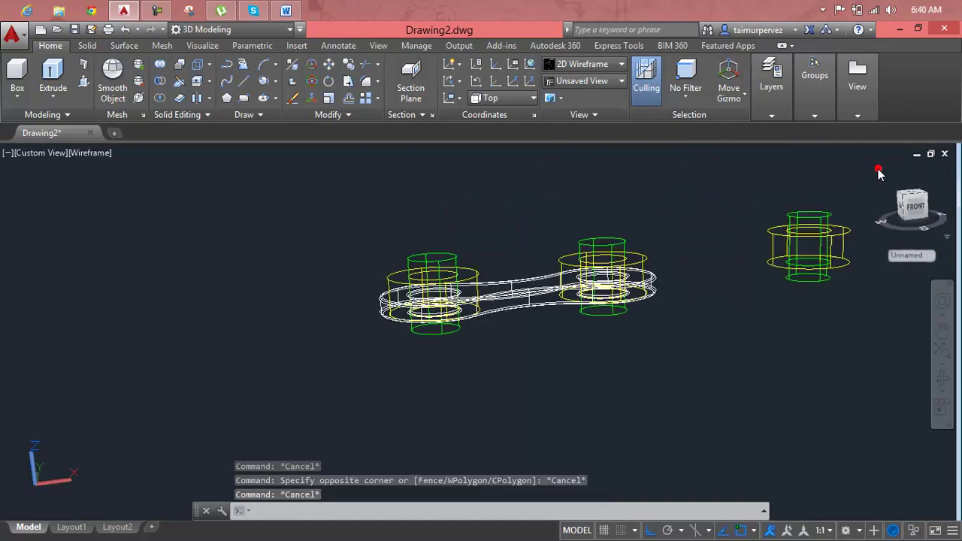
{"action": "left_click", "coordinate": [610, 67]}
{"action": "left_click", "coordinate": [751, 88]}
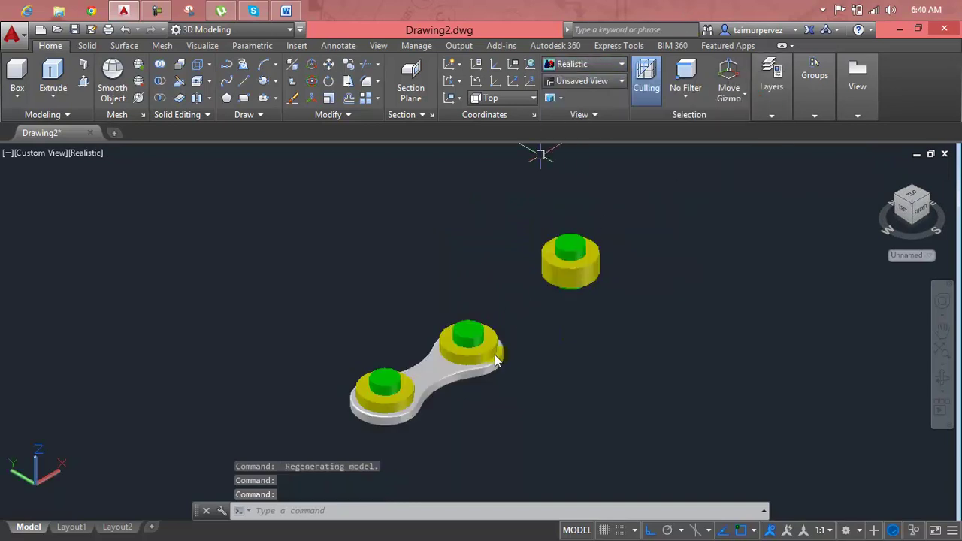
Lift both bushing-pin groups from the pin bottom up to the plate's underside.
{"action": "mouse_move", "coordinate": [436, 408]}
{"action": "middle_mouse_down", "text": "shift"}
{"action": "mouse_move", "coordinate": [444, 341]}
{"action": "mouse_move", "coordinate": [408, 350]}
{"action": "mouse_move", "coordinate": [423, 335]}
{"action": "middle_mouse_up", "text": "shift"}
{"action": "scroll", "coordinate": [408, 350], "scroll_direction": "up", "scroll_amount": 7}
{"action": "scroll", "coordinate": [408, 350], "scroll_direction": "up", "scroll_amount": 3}
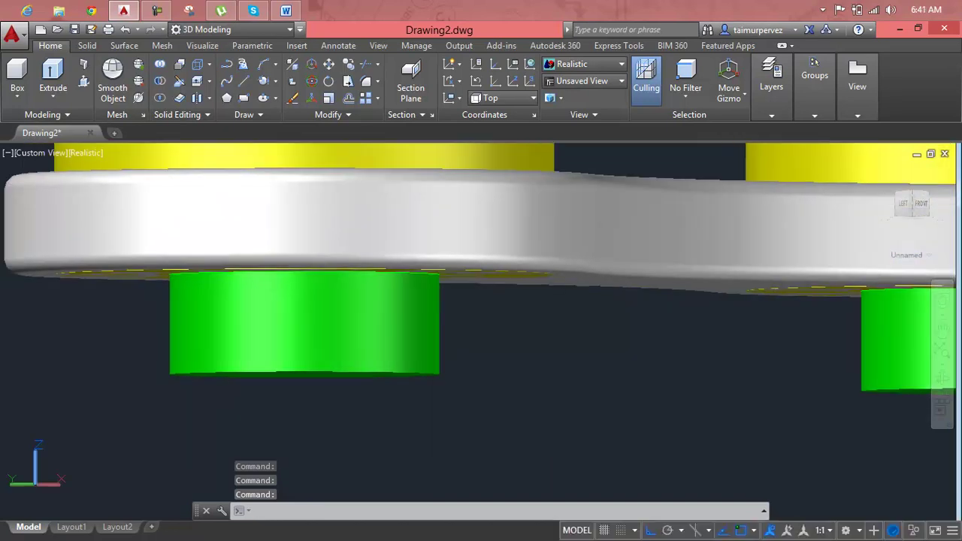
{"action": "key", "text": "Return"}
{"action": "left_click", "coordinate": [410, 353]}
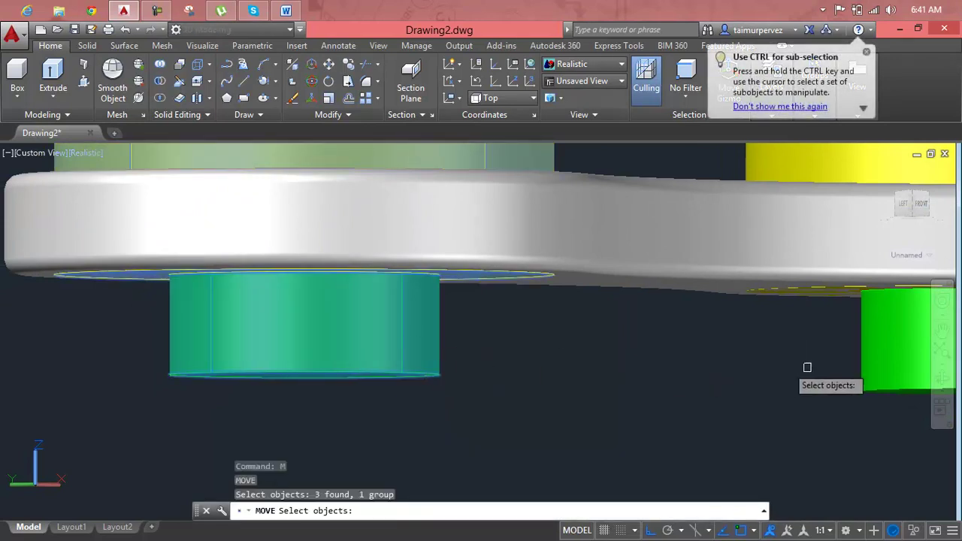
{"action": "left_click", "coordinate": [876, 365]}
{"action": "key", "text": "Return"}
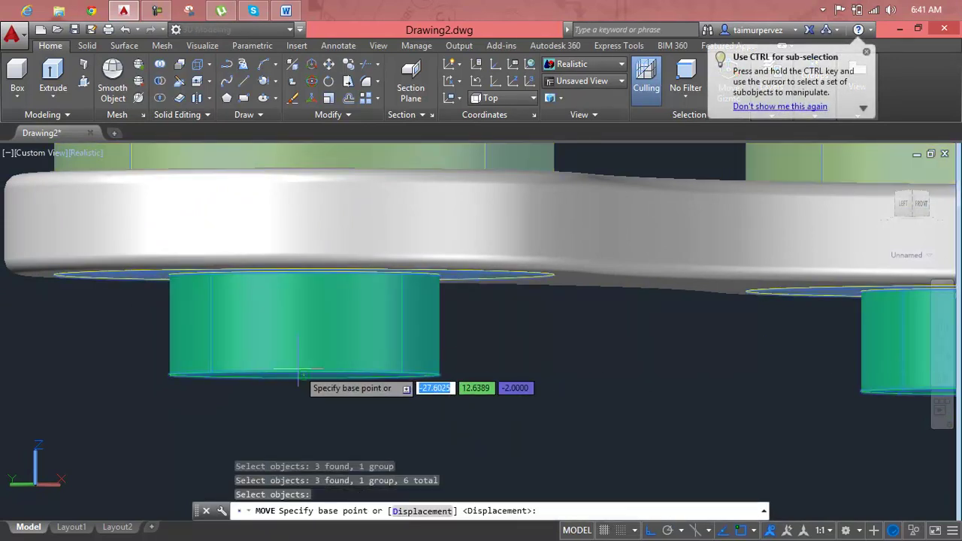
{"action": "left_click", "coordinate": [304, 374]}
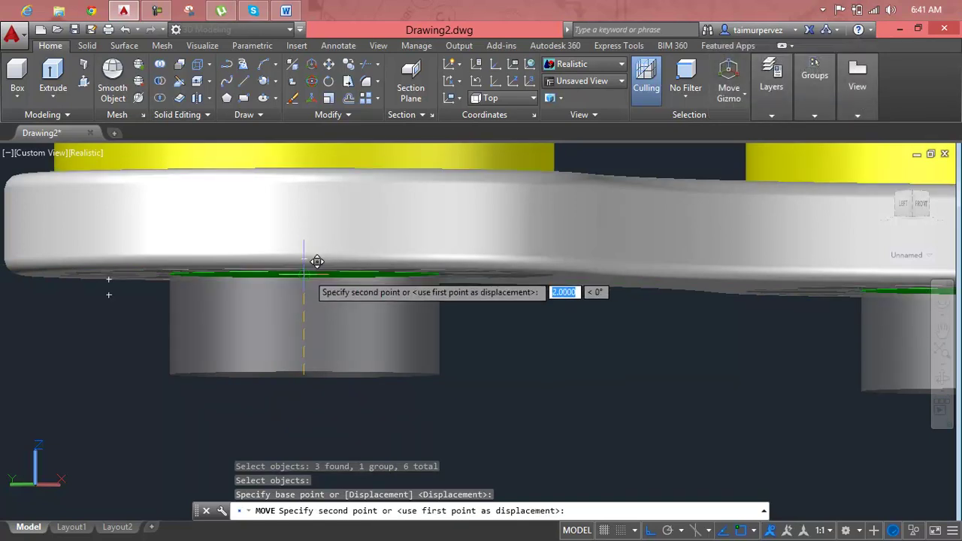
{"action": "left_click", "coordinate": [308, 274]}
{"action": "key", "text": "Escape"}
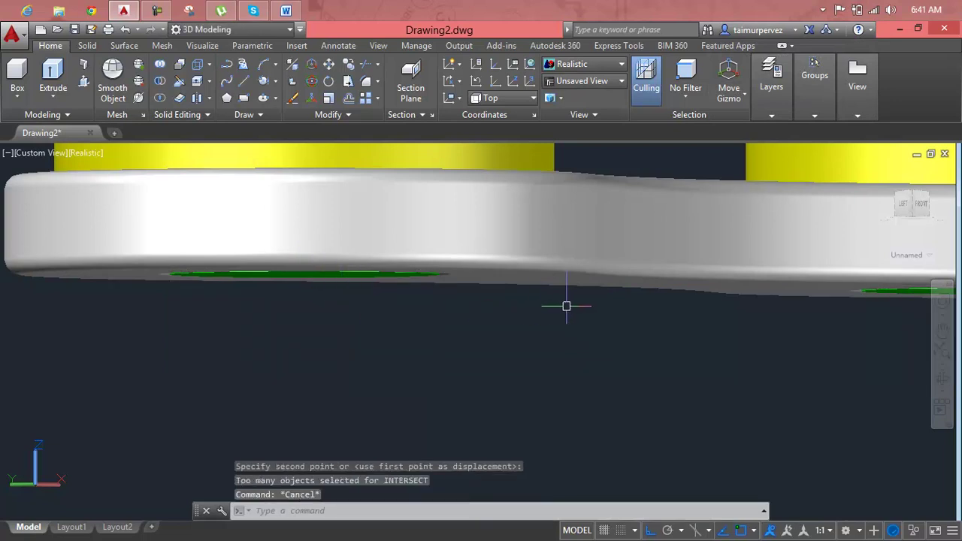
{"action": "key", "text": "Escape"}
{"action": "key", "text": "Escape"}
Orbit around the model to check the bushings and pins now sit on the plate.
{"action": "scroll", "coordinate": [719, 307], "scroll_direction": "down", "scroll_amount": 2}
{"action": "left_click", "coordinate": [699, 263]}
{"action": "middle_click_drag", "start_coordinate": [699, 263], "coordinate": [510, 311], "text": "shift"}
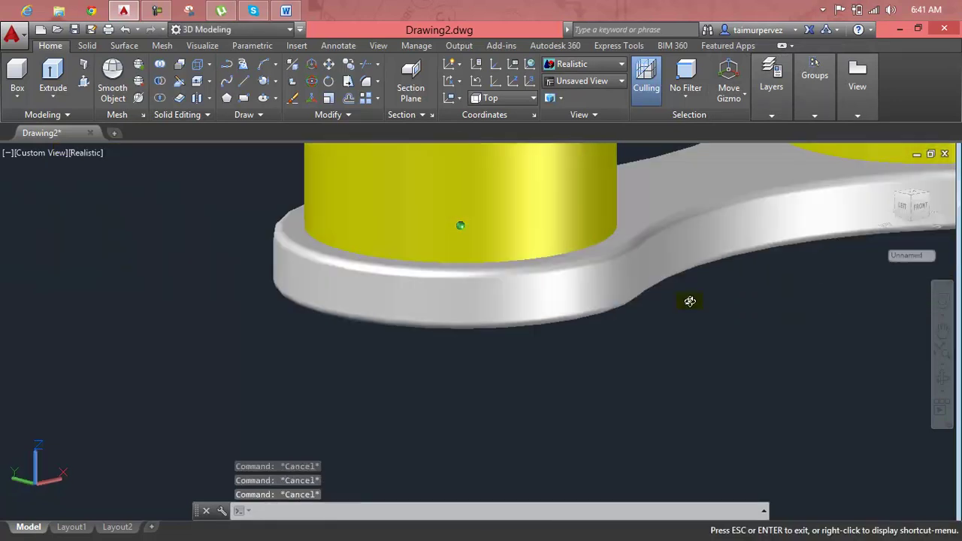
{"action": "scroll", "coordinate": [447, 301], "scroll_direction": "down", "scroll_amount": 5}
{"action": "scroll", "coordinate": [603, 282], "scroll_direction": "down", "scroll_amount": 5}
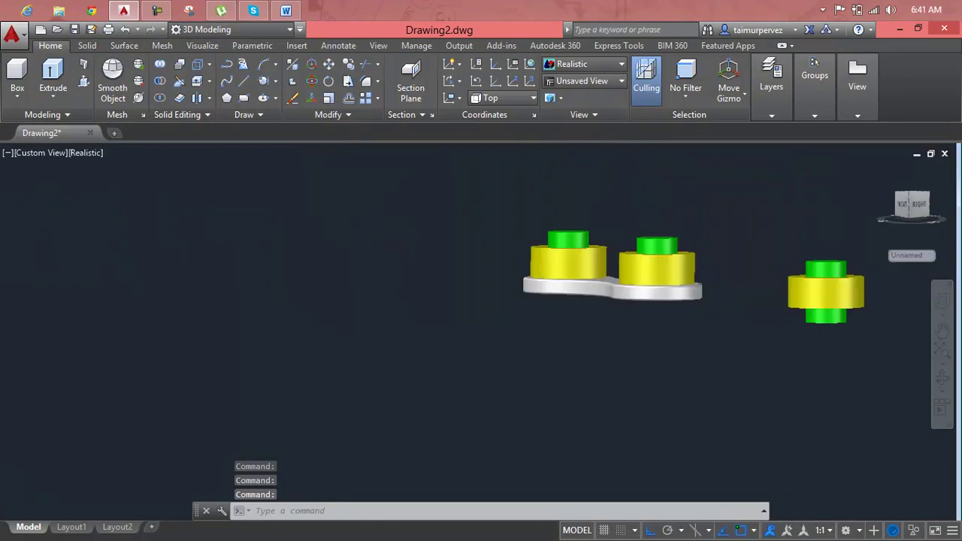
{"action": "mouse_move", "coordinate": [603, 282]}
{"action": "left_mouse_down"}
{"action": "mouse_move", "coordinate": [636, 301]}
{"action": "mouse_move", "coordinate": [717, 289]}
{"action": "mouse_move", "coordinate": [751, 303]}
{"action": "mouse_move", "coordinate": [669, 331]}
{"action": "mouse_move", "coordinate": [662, 305]}
{"action": "left_mouse_up"}
{"action": "key", "text": "Escape"}
{"action": "scroll", "coordinate": [661, 304], "scroll_direction": "up", "scroll_amount": 3}
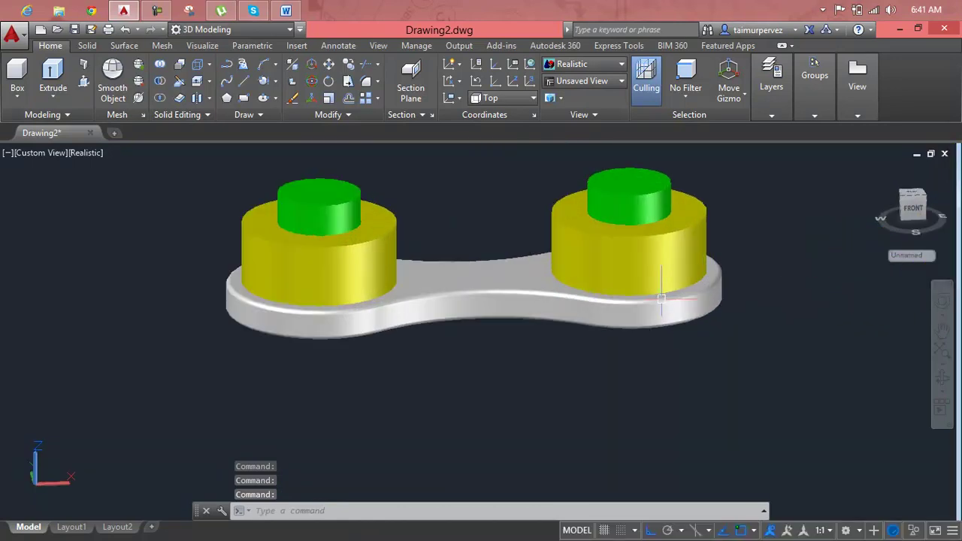
{"action": "left_click", "coordinate": [651, 260]}
{"action": "key", "text": "Escape"}
{"action": "key", "text": "Escape"}
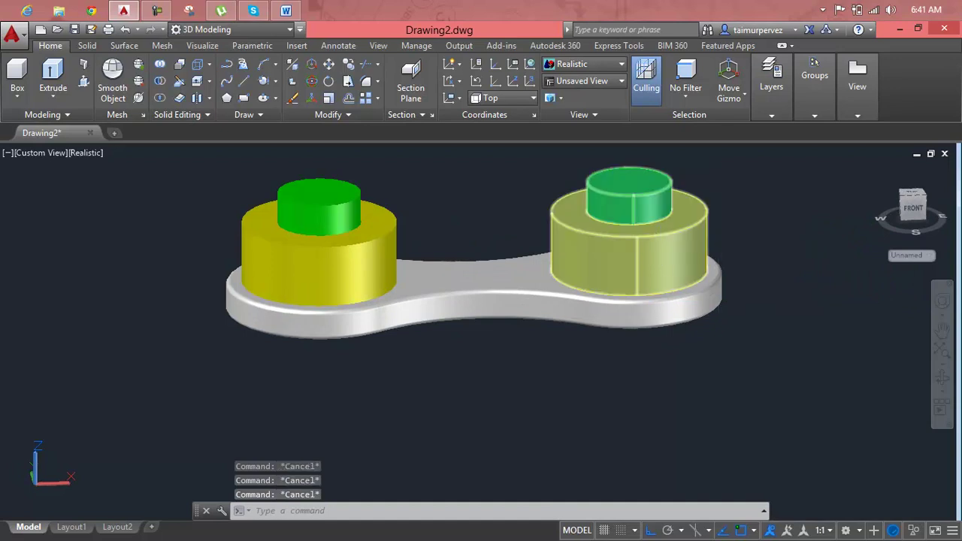
Begin copying both bushing-pin groups, then cancel before placing them.
{"action": "type", "text": "ct o"}
{"action": "key", "text": "Return"}
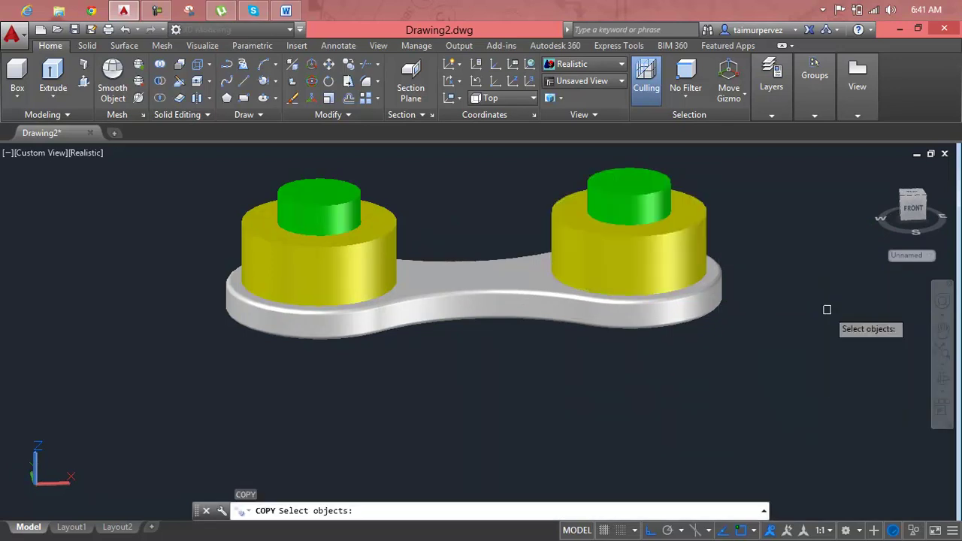
{"action": "left_click", "coordinate": [692, 270]}
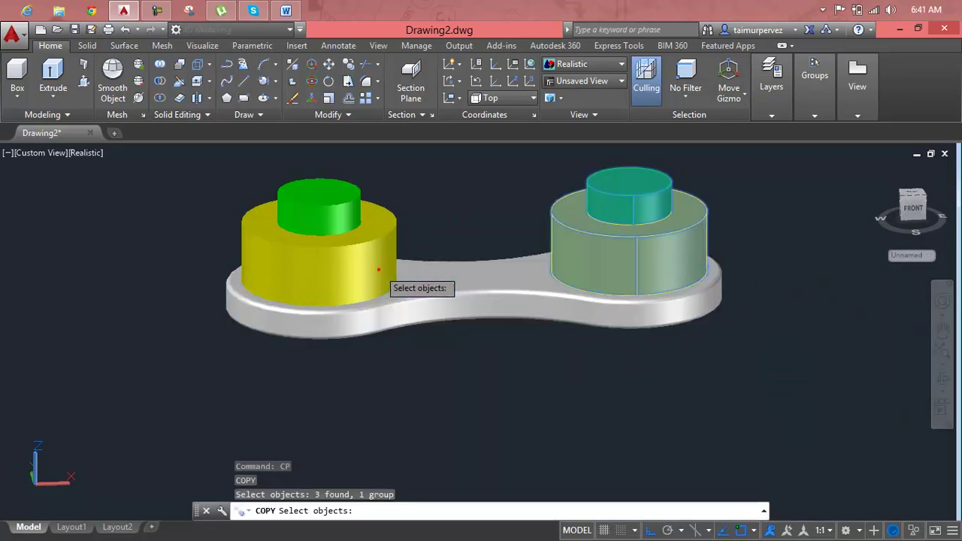
{"action": "left_click", "coordinate": [378, 269]}
{"action": "key", "text": "Escape"}
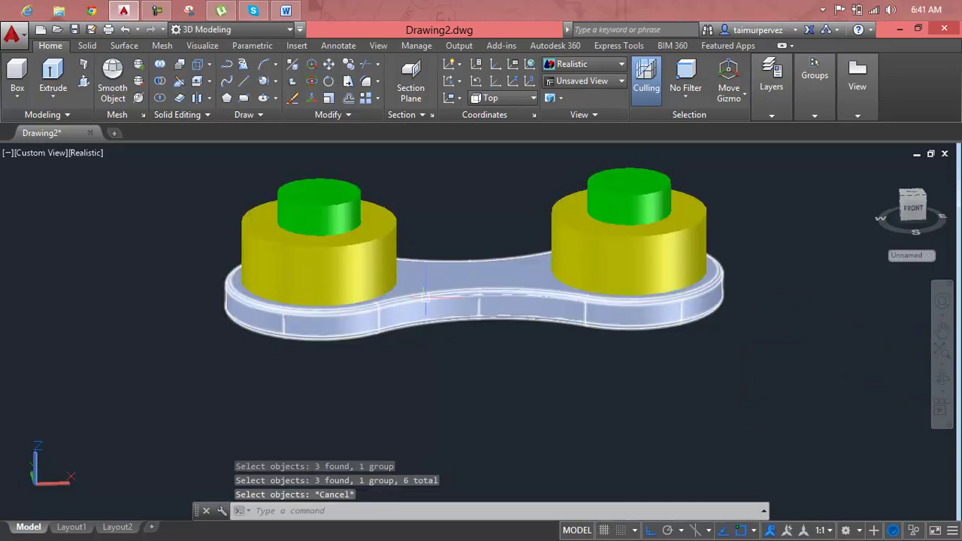
Start copying the grey link plate, then cancel without placing it.
{"action": "left_click", "coordinate": [424, 293]}
{"action": "key", "text": "Escape"}
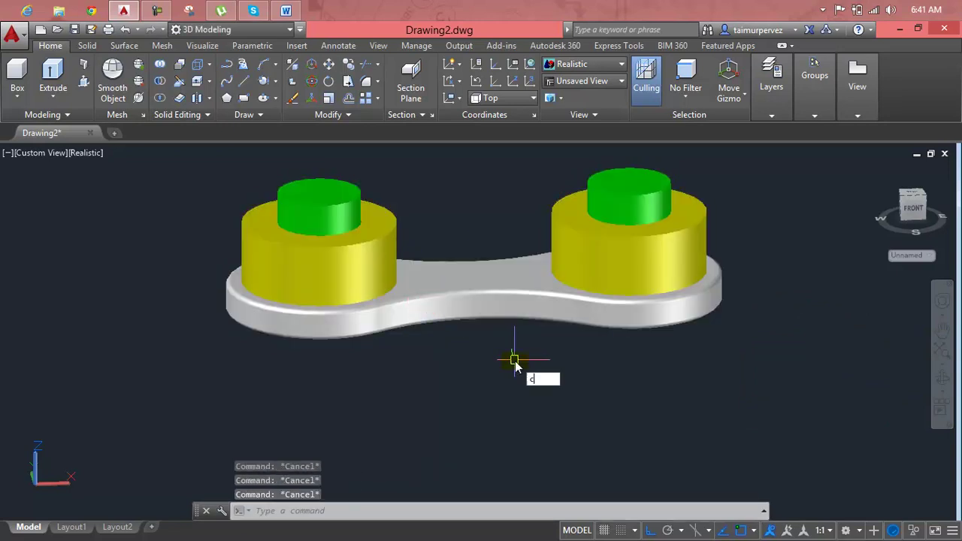
{"action": "type", "text": "p"}
{"action": "key", "text": "Return"}
{"action": "left_click", "coordinate": [494, 306]}
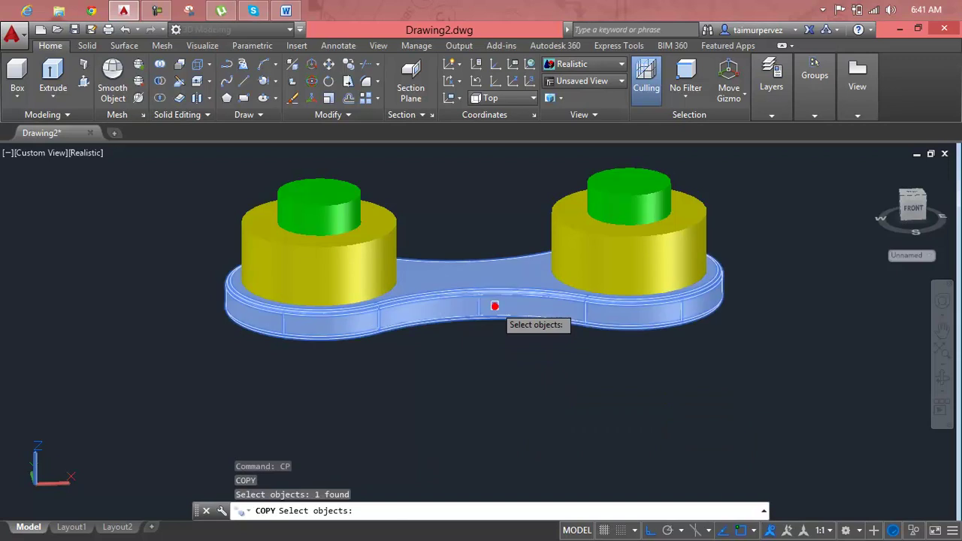
{"action": "key", "text": "Return"}
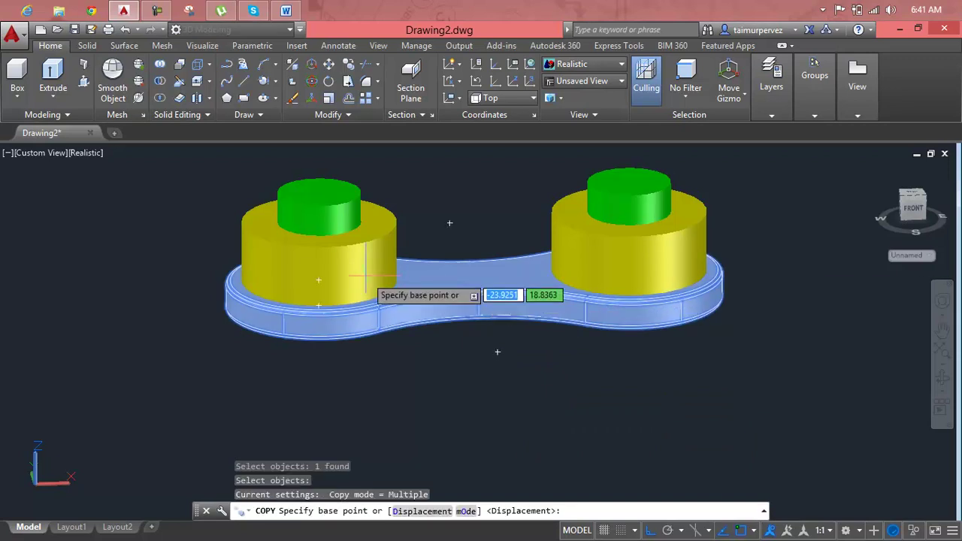
{"action": "key", "text": "Escape"}
Switch to the Front preset view, zoom to extents and centre the link.
{"action": "left_click", "coordinate": [36, 161]}
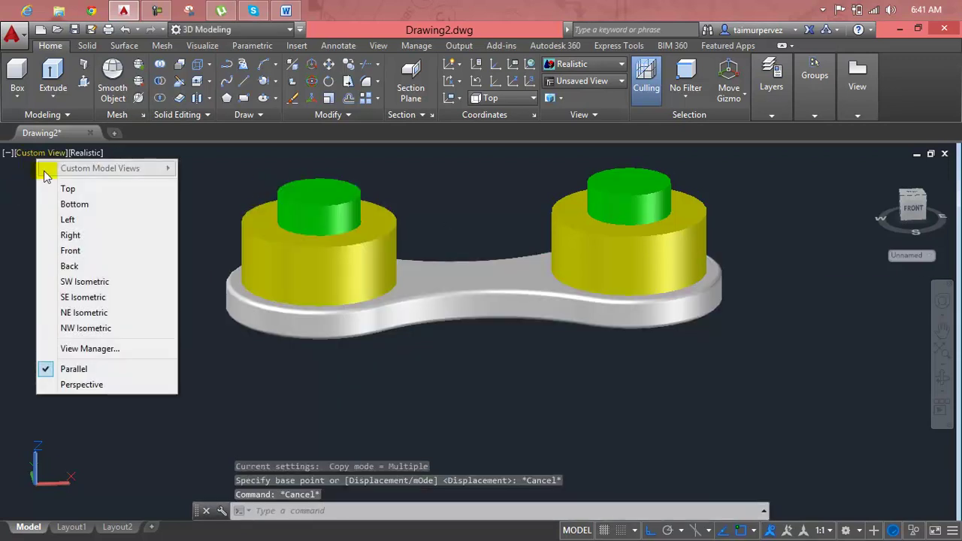
{"action": "left_click", "coordinate": [79, 249]}
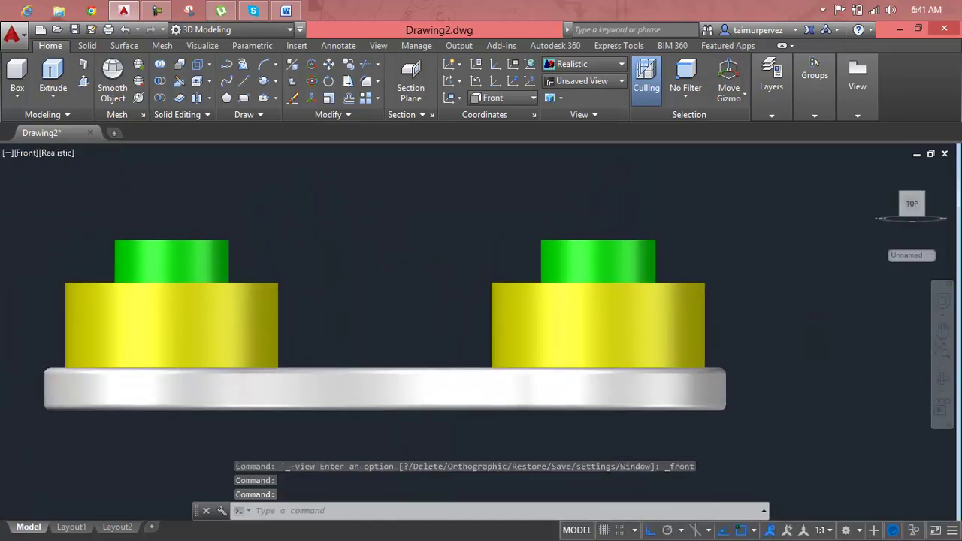
{"action": "middle_click", "coordinate": [282, 318]}
{"action": "mouse_move", "coordinate": [237, 335]}
{"action": "middle_mouse_down"}
{"action": "mouse_move", "coordinate": [292, 349]}
{"action": "mouse_move", "coordinate": [511, 308]}
{"action": "middle_mouse_up"}
Copy the link plate from its lower-left edge to a position on top of the pins.
{"action": "key", "text": "Escape"}
{"action": "key", "text": "Escape"}
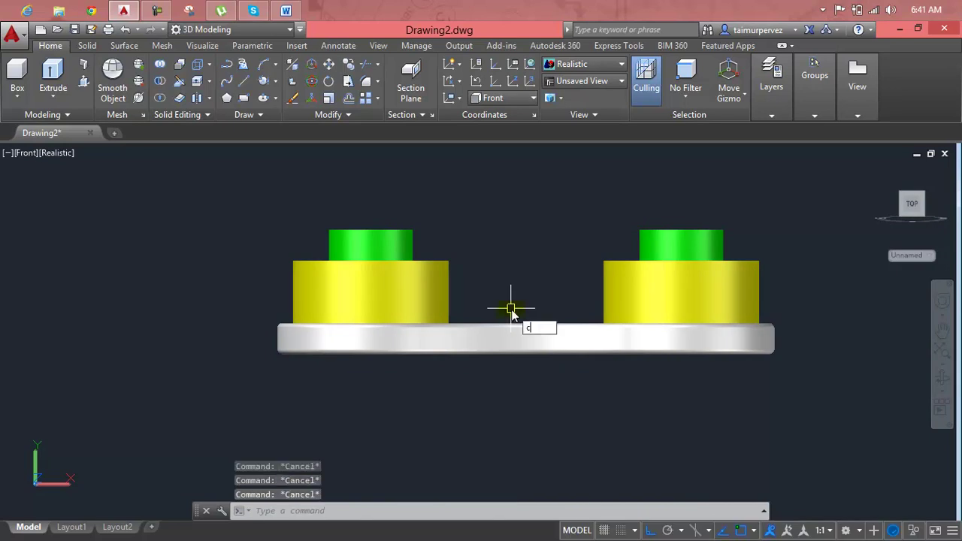
{"action": "type", "text": "CP"}
{"action": "key", "text": "Return"}
{"action": "left_click", "coordinate": [507, 332]}
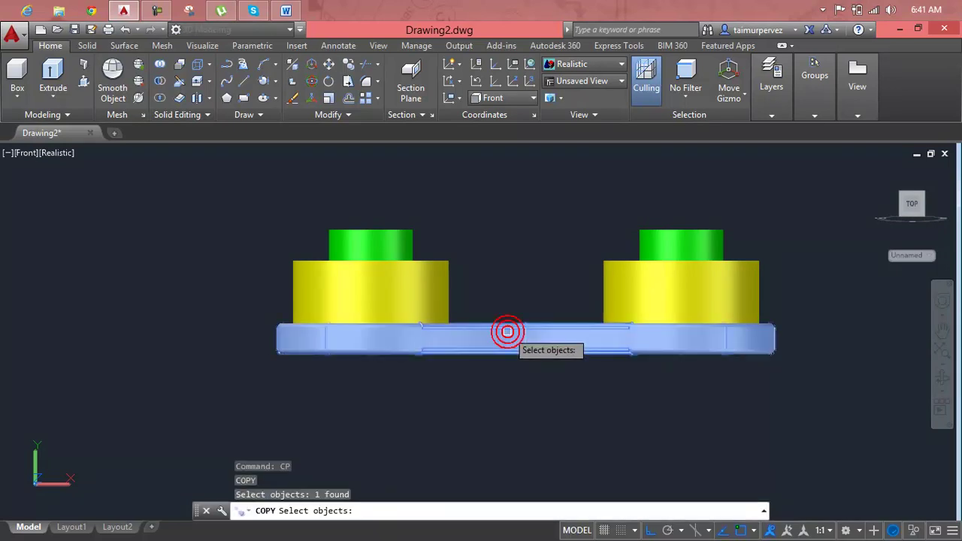
{"action": "key", "text": "Return"}
{"action": "scroll", "coordinate": [314, 332], "scroll_direction": "up", "scroll_amount": 5}
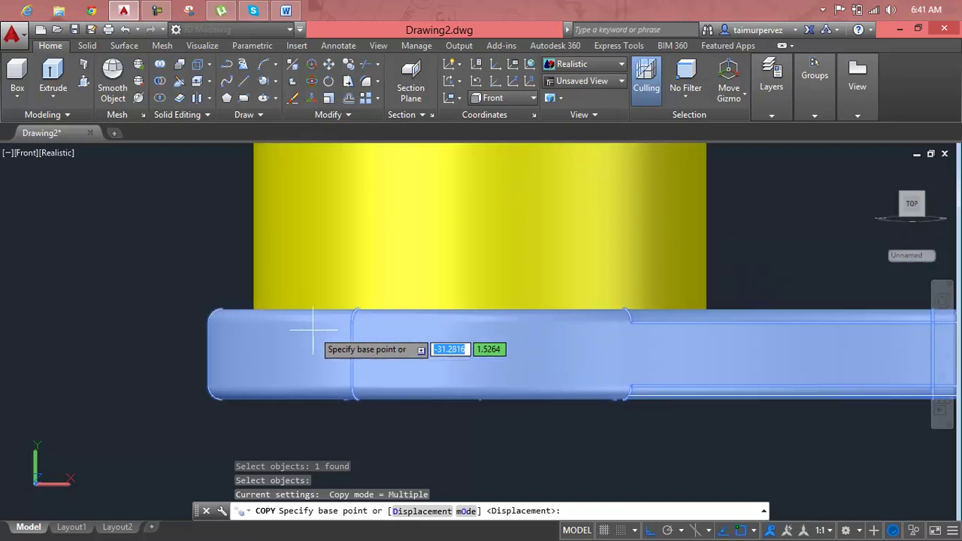
{"action": "left_click", "coordinate": [353, 397]}
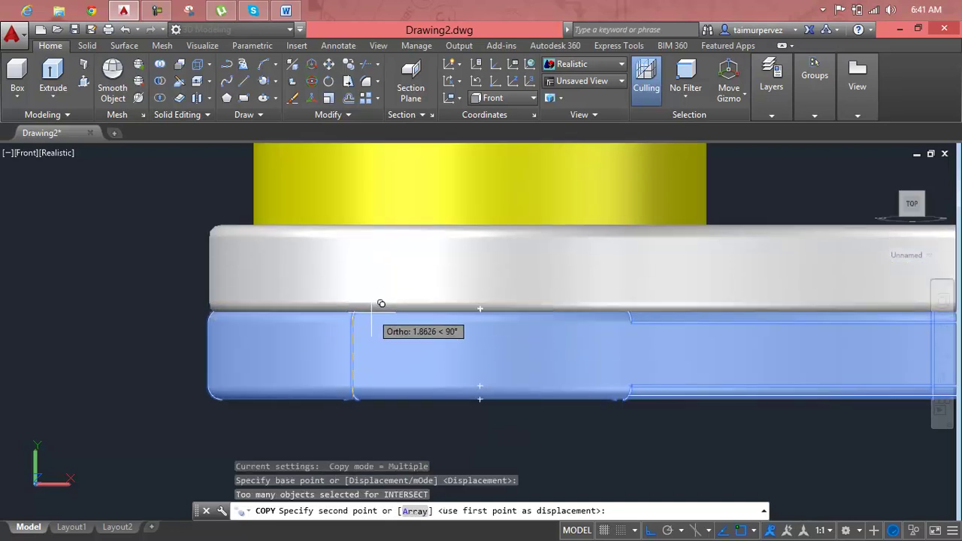
{"action": "scroll", "coordinate": [376, 308], "scroll_direction": "down", "scroll_amount": 2}
{"action": "middle_click_drag", "start_coordinate": [371, 318], "coordinate": [311, 461]}
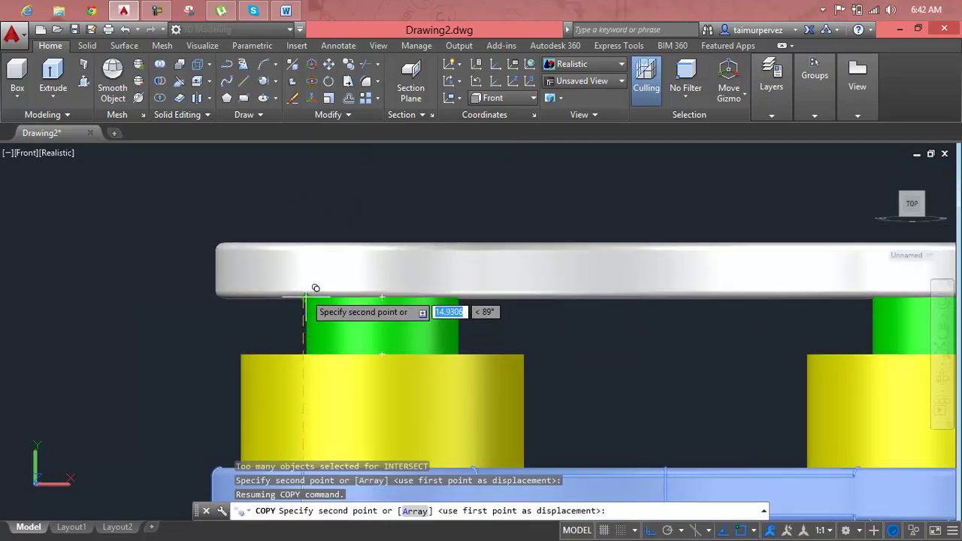
{"action": "left_click", "coordinate": [314, 284]}
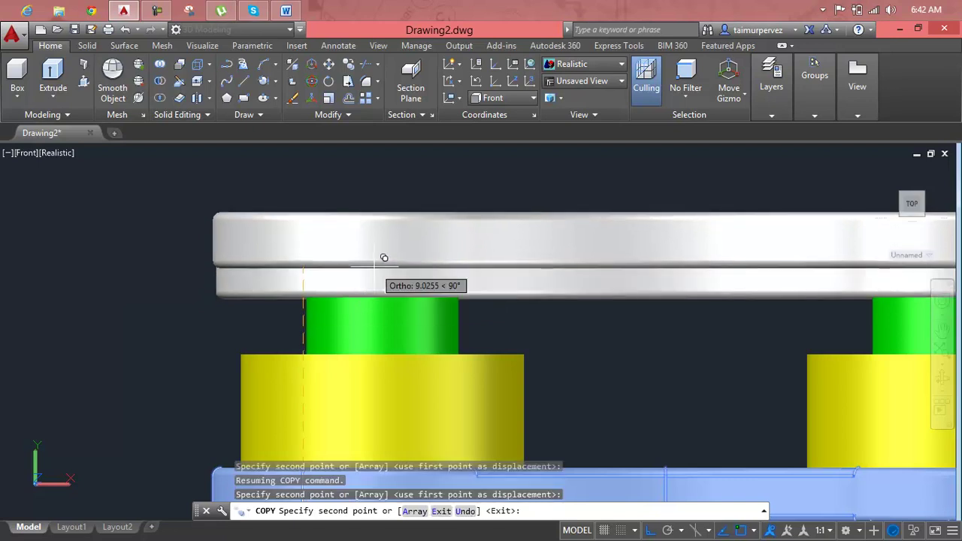
{"action": "key", "text": "Escape"}
{"action": "key", "text": "Escape"}
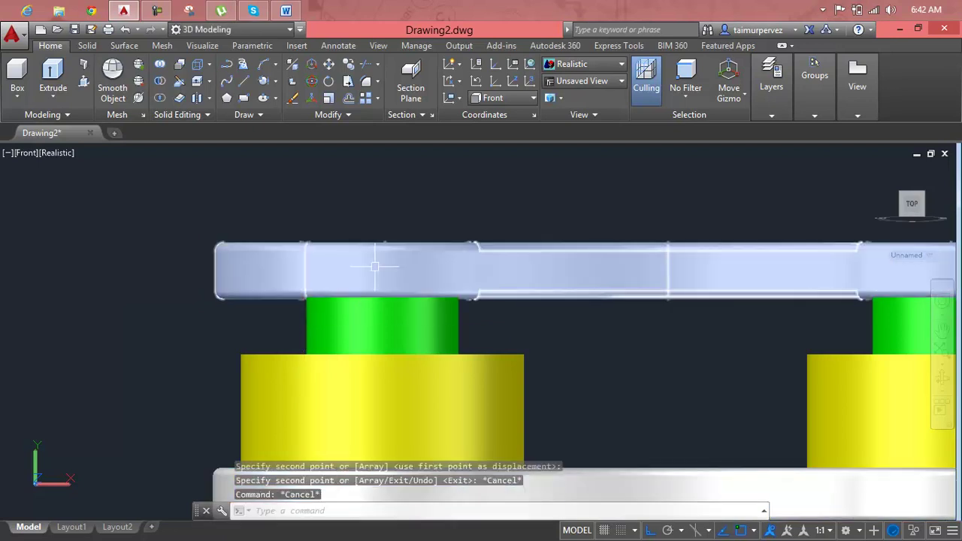
Cancel repositioning the top plate and undo both its move and its copy.
{"action": "scroll", "coordinate": [398, 272], "scroll_direction": "down", "scroll_amount": 4}
{"action": "scroll", "coordinate": [444, 271], "scroll_direction": "up", "scroll_amount": 2}
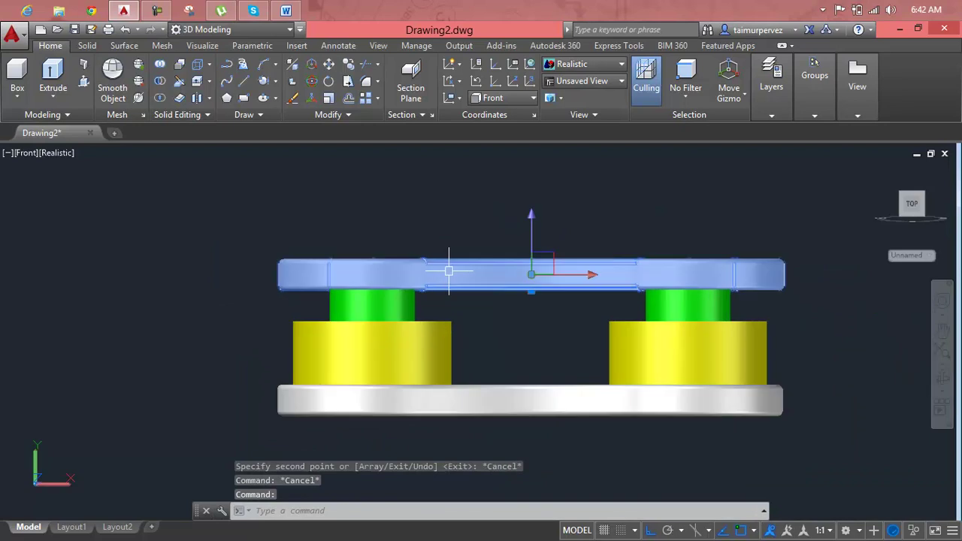
{"action": "left_click", "coordinate": [537, 265]}
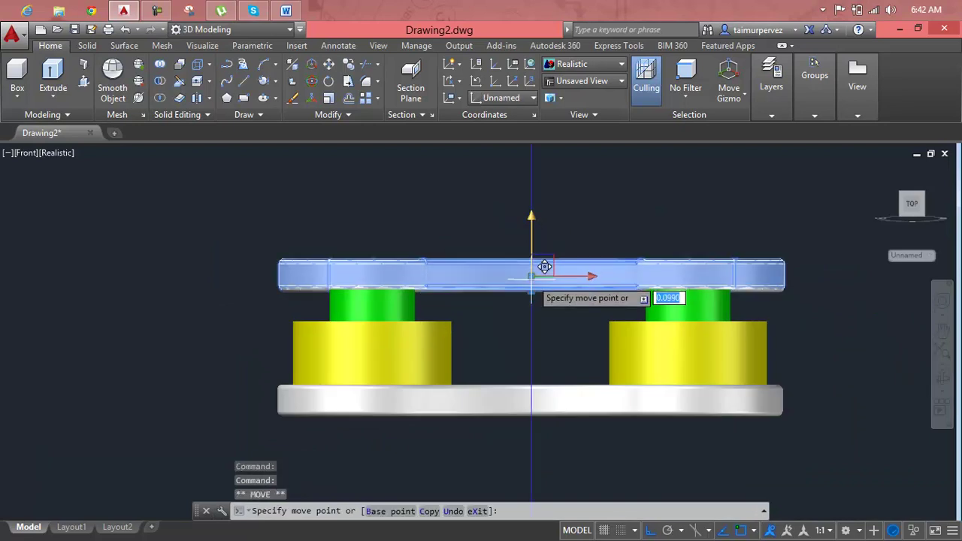
{"action": "key", "text": "Escape"}
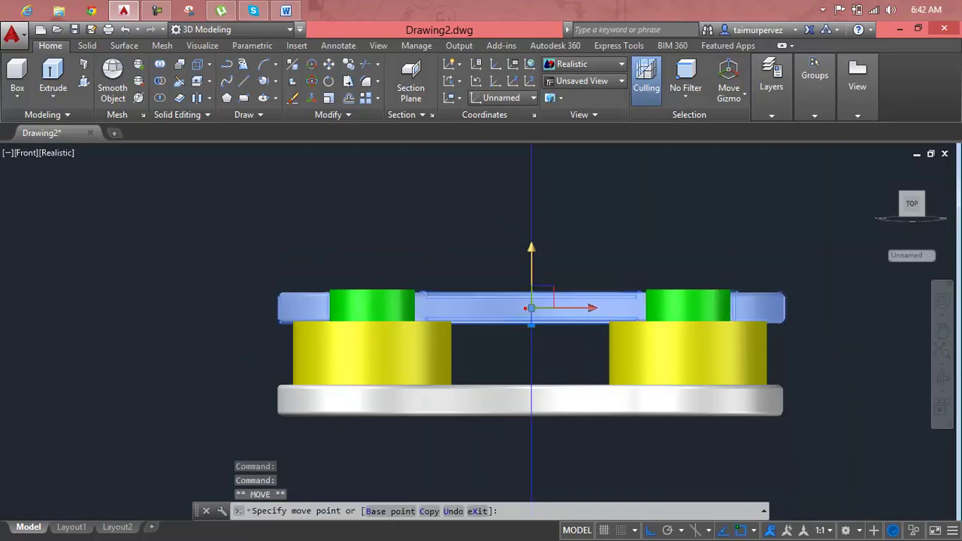
{"action": "key", "text": "Escape"}
{"action": "key", "text": "Escape"}
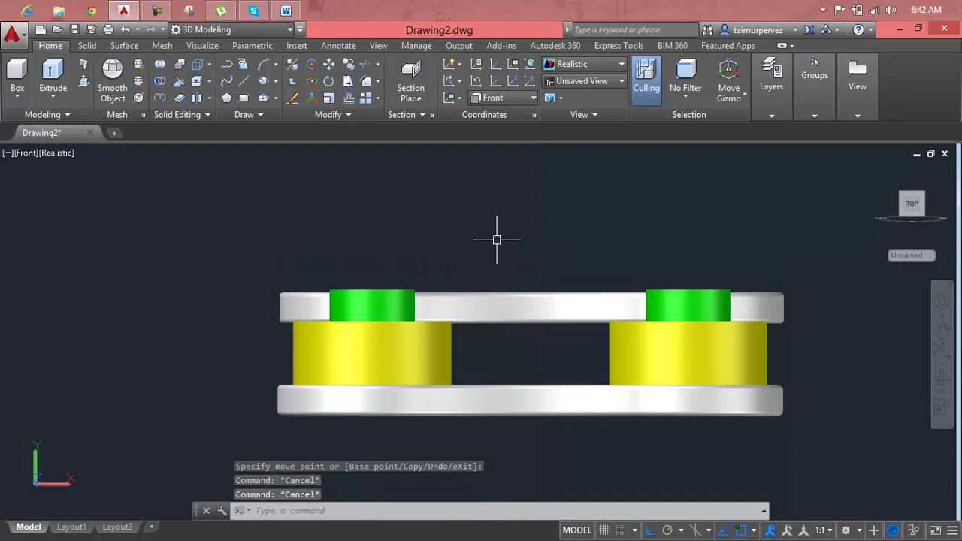
{"action": "key", "text": "ctrl+z"}
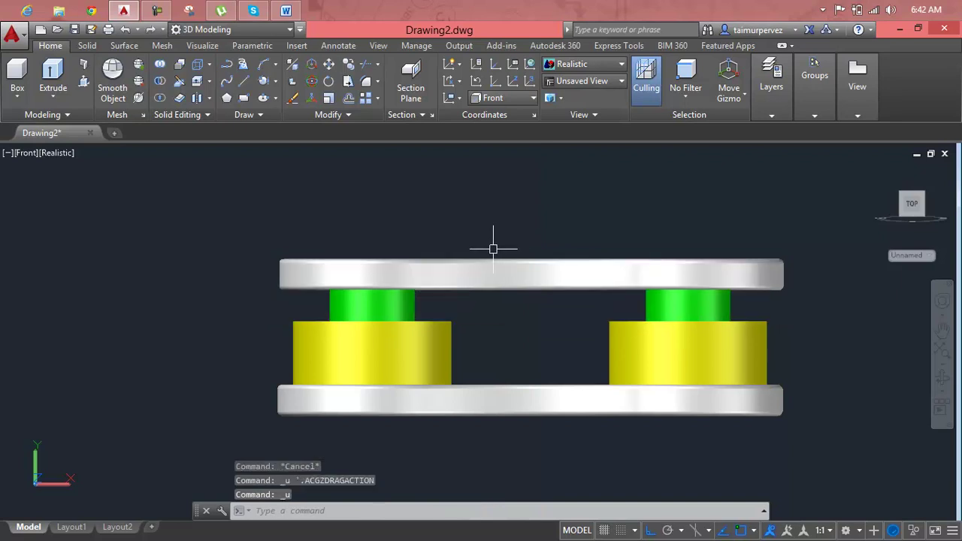
{"action": "key", "text": "ctrl+z"}
{"action": "key", "text": "ctrl+z"}
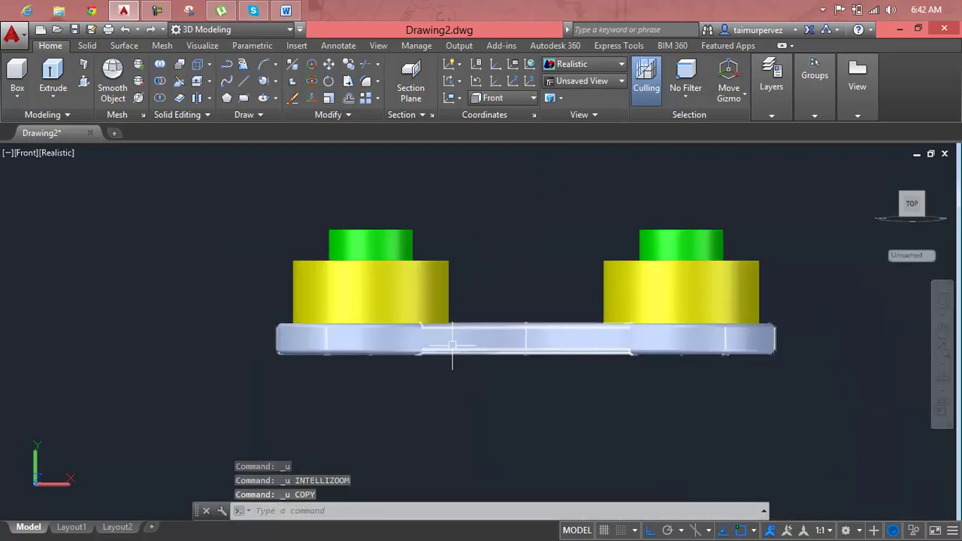
Copy the bottom plate from its corner to a position on top of the bushings.
{"action": "scroll", "coordinate": [456, 335], "scroll_direction": "up", "scroll_amount": 3}
{"action": "key", "text": "Escape"}
{"action": "key", "text": "Escape"}
{"action": "type", "text": "p"}
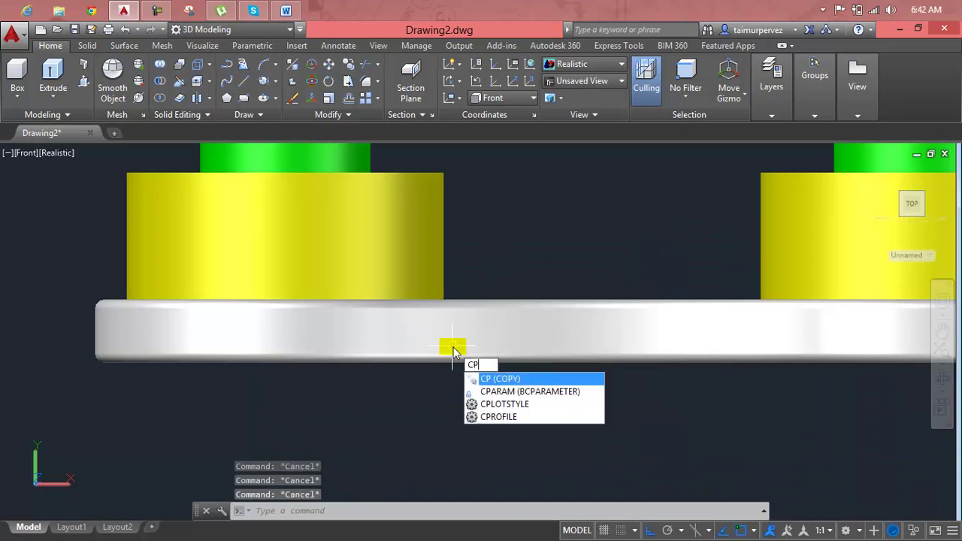
{"action": "key", "text": "Return"}
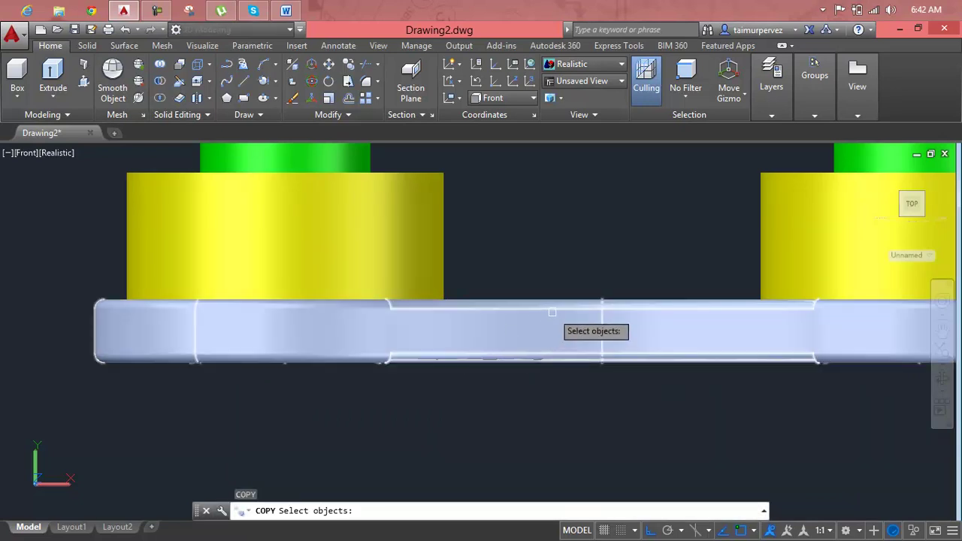
{"action": "left_click", "coordinate": [552, 316]}
{"action": "key", "text": "Return"}
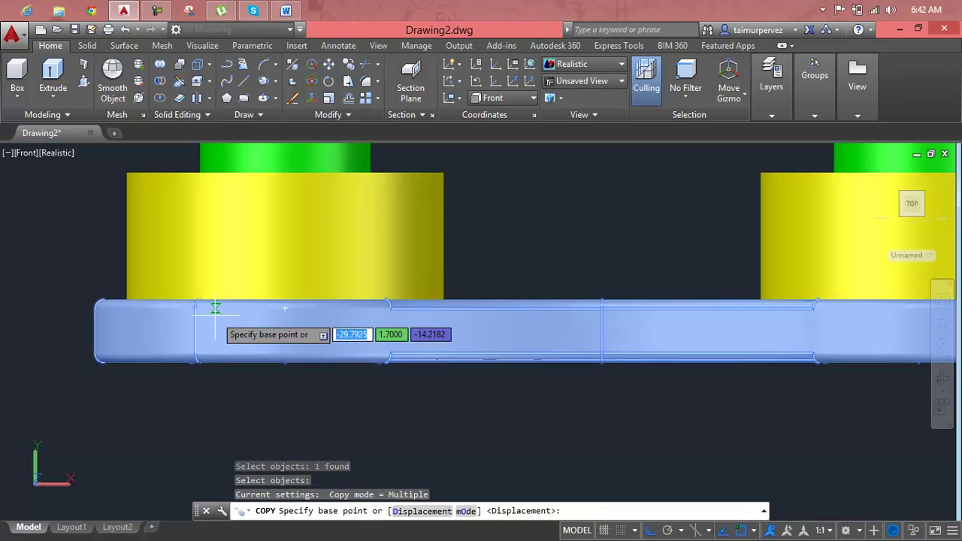
{"action": "scroll", "coordinate": [197, 361], "scroll_direction": "up", "scroll_amount": 3}
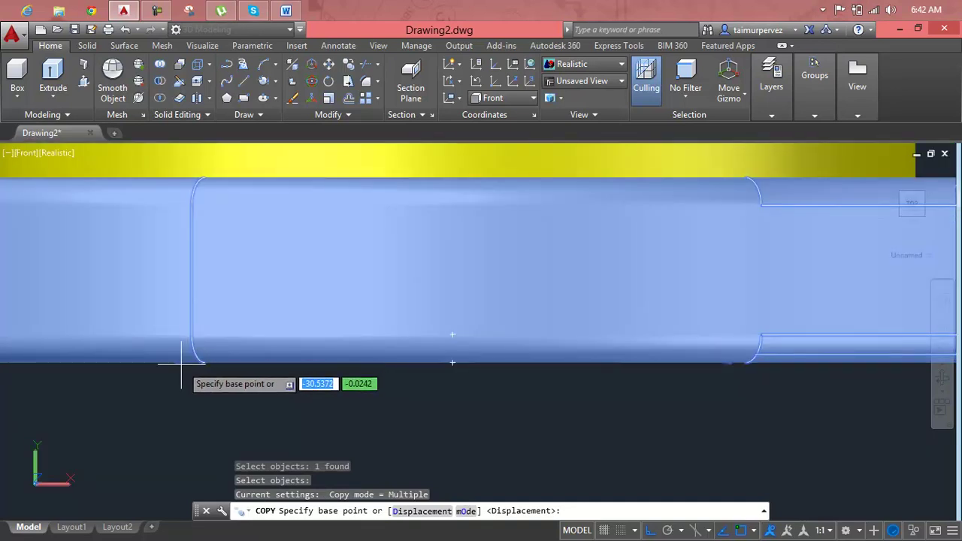
{"action": "left_click", "coordinate": [178, 366]}
{"action": "scroll", "coordinate": [208, 323], "scroll_direction": "down", "scroll_amount": 2}
{"action": "scroll", "coordinate": [241, 258], "scroll_direction": "down", "scroll_amount": 2}
{"action": "scroll", "coordinate": [251, 404], "scroll_direction": "down", "scroll_amount": 2}
{"action": "key", "text": "Escape"}
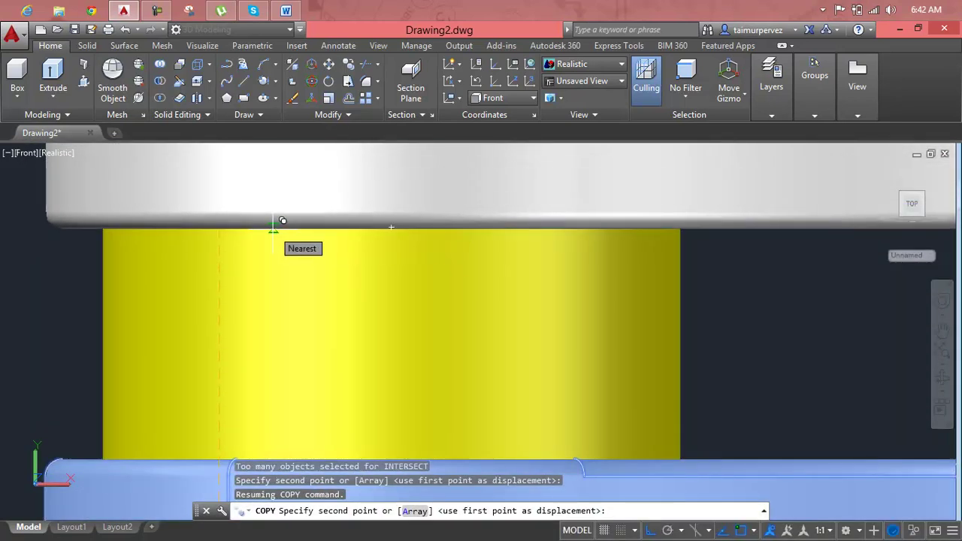
{"action": "left_click", "coordinate": [274, 221]}
{"action": "key", "text": "Escape"}
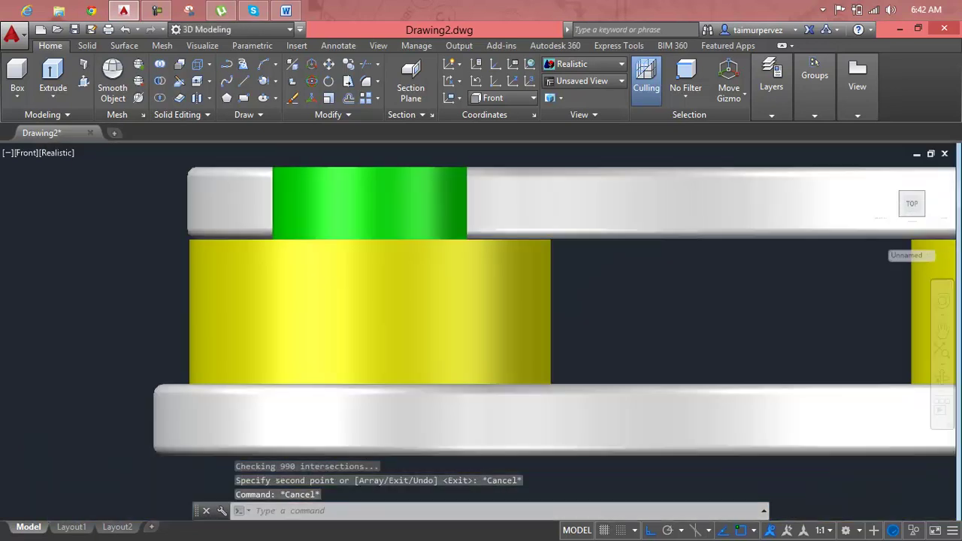
Clear leftover commands and return to the Home isometric view.
{"action": "scroll", "coordinate": [338, 259], "scroll_direction": "down", "scroll_amount": 2}
{"action": "key", "text": "Escape"}
{"action": "key", "text": "Escape"}
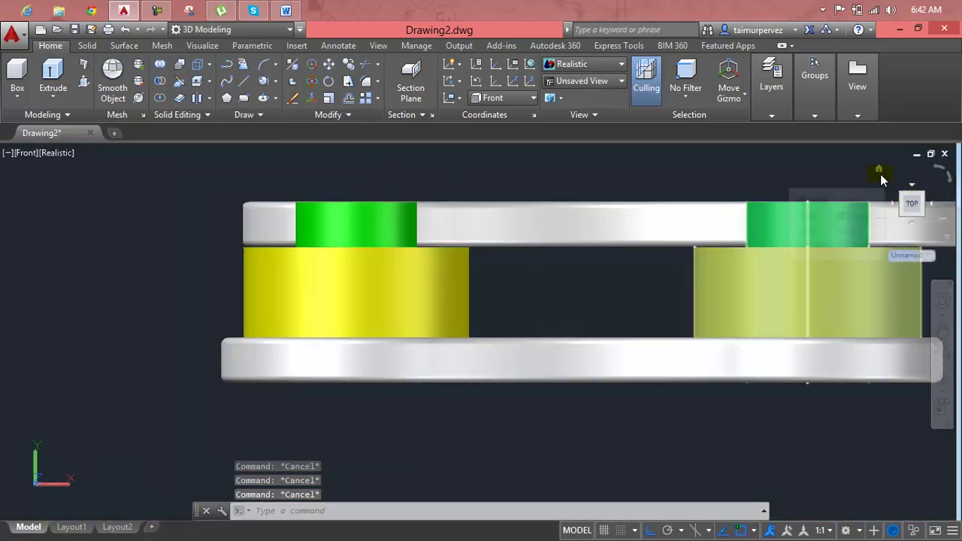
{"action": "left_click", "coordinate": [878, 170]}
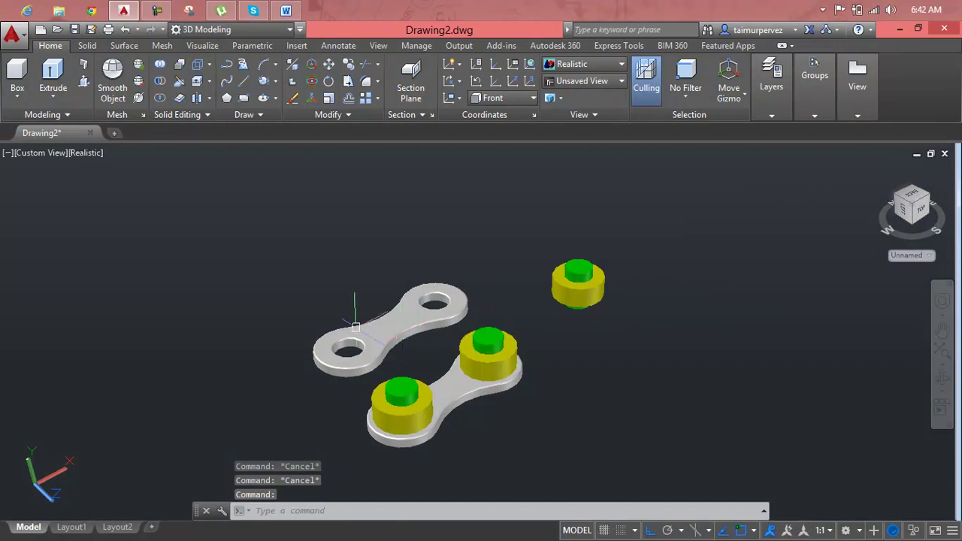
Cancel a first move of the copied plate and orbit to a top-down view.
{"action": "left_click", "coordinate": [381, 327]}
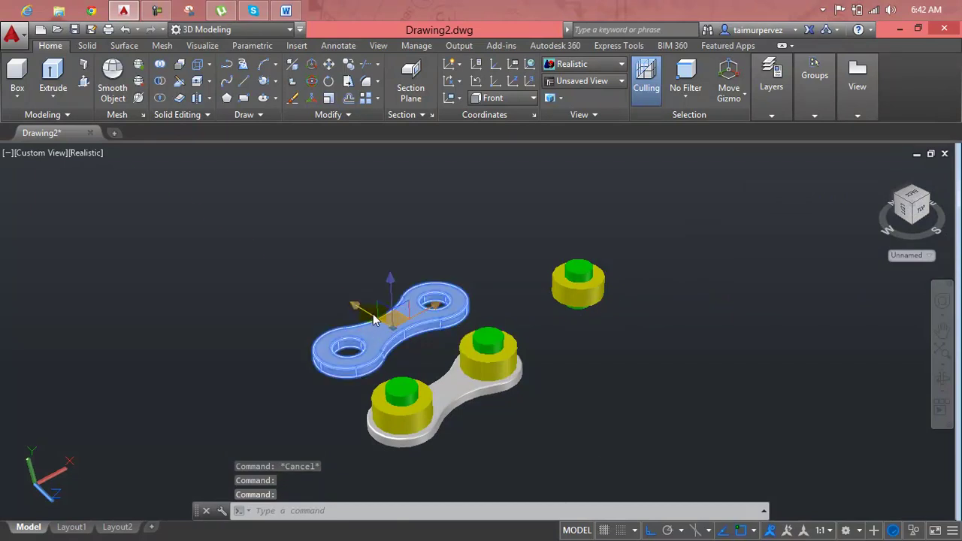
{"action": "left_click", "coordinate": [371, 318]}
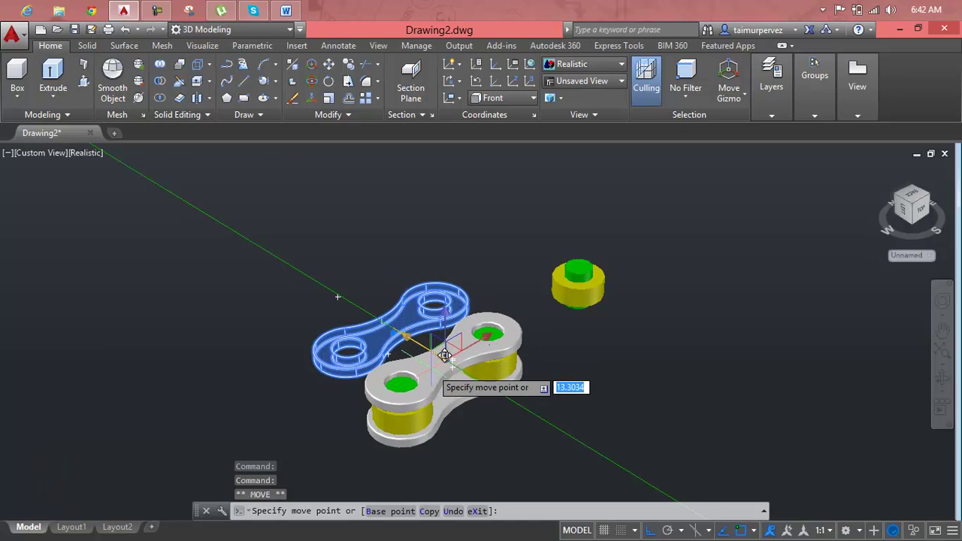
{"action": "key", "text": "Escape"}
{"action": "key", "text": "Escape"}
{"action": "middle_click_drag", "start_coordinate": [464, 361], "coordinate": [391, 403], "text": "shift"}
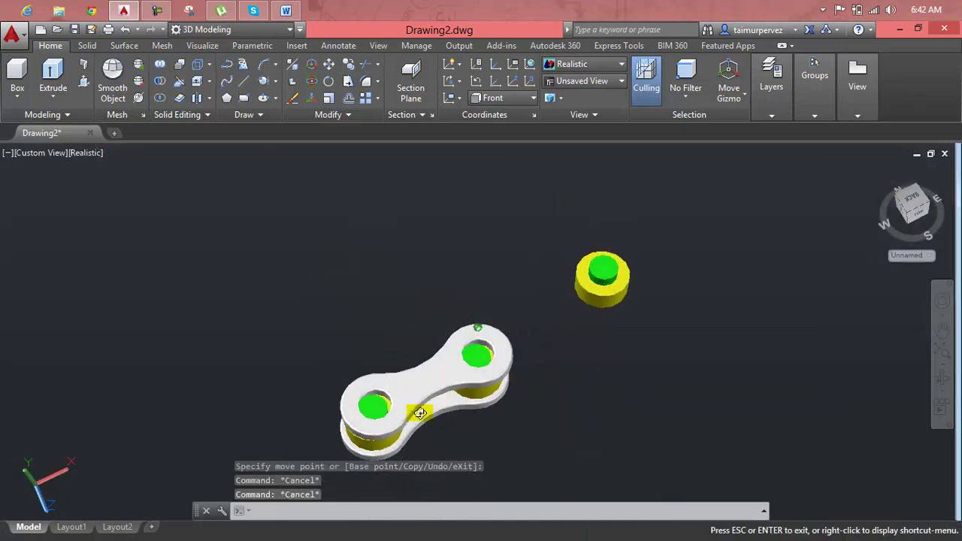
{"action": "scroll", "coordinate": [402, 364], "scroll_direction": "up", "scroll_amount": 1}
{"action": "scroll", "coordinate": [391, 366], "scroll_direction": "up", "scroll_amount": 2}
Slide the copied plate sideways until its holes sit over the green pins.
{"action": "left_click", "coordinate": [382, 367]}
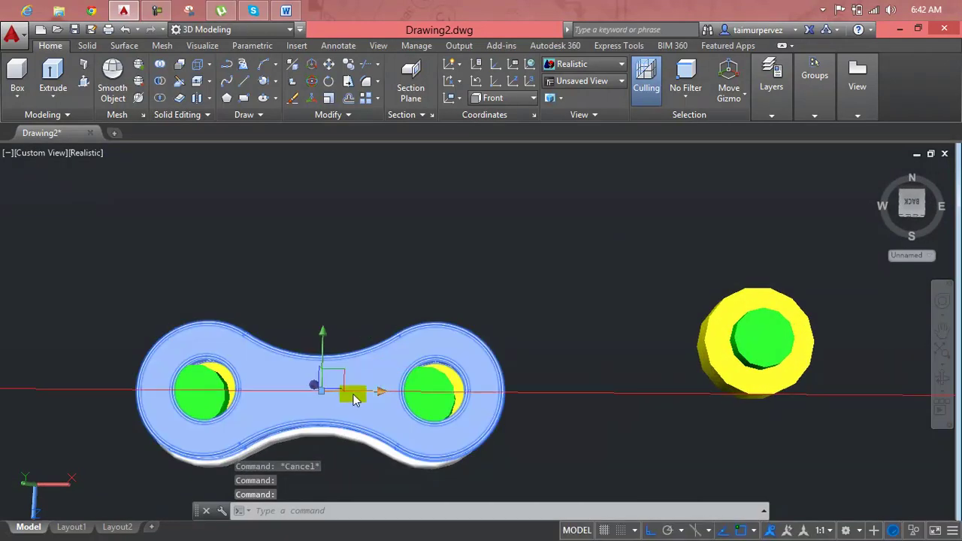
{"action": "left_click", "coordinate": [335, 379]}
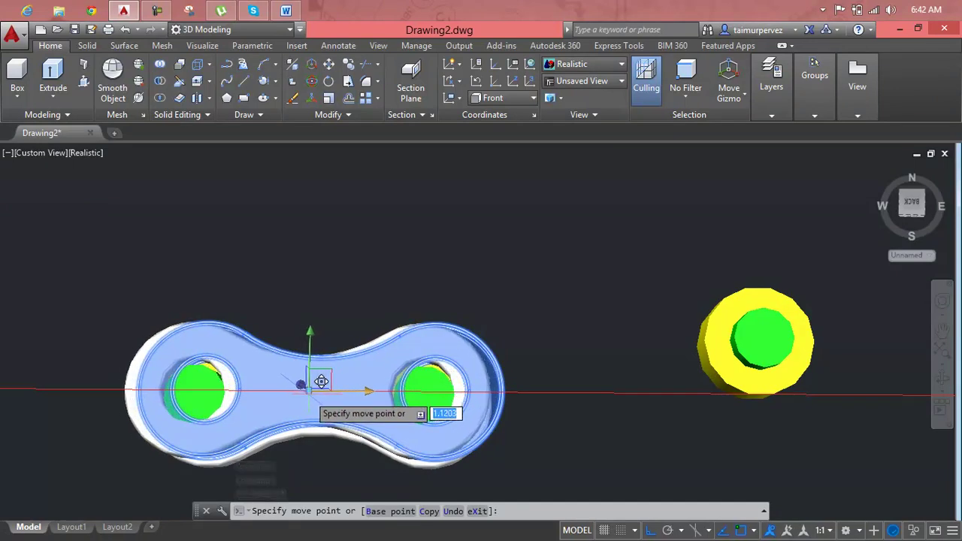
{"action": "left_click", "coordinate": [302, 379]}
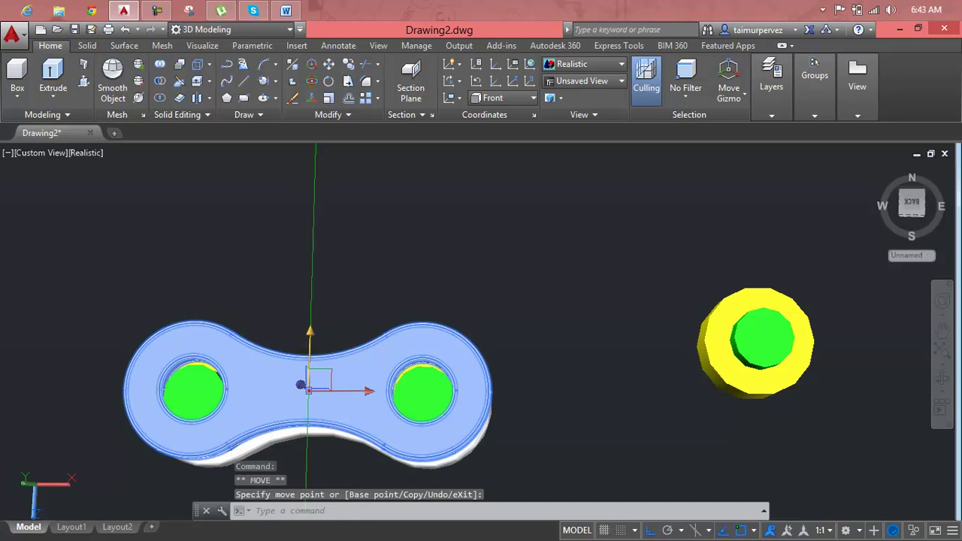
{"action": "left_click", "coordinate": [319, 380]}
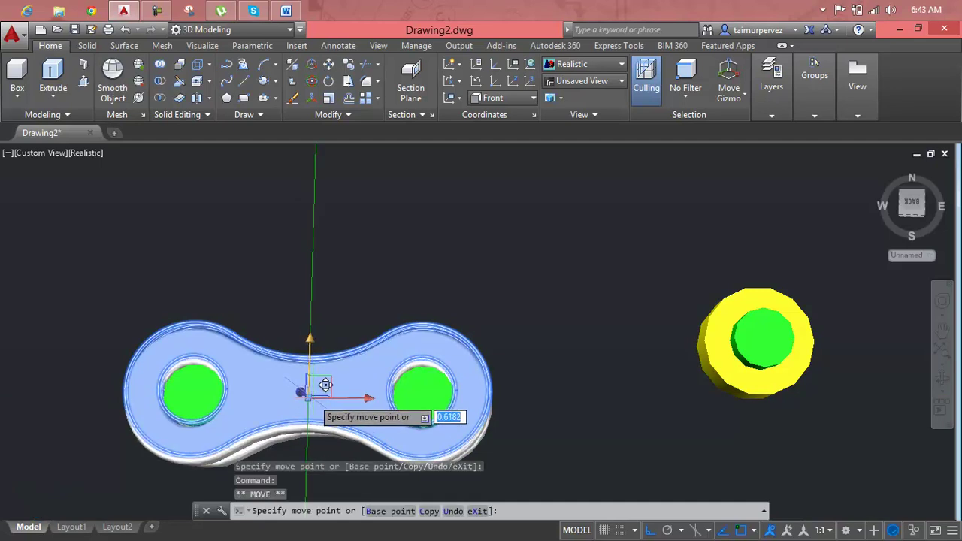
{"action": "left_click", "coordinate": [325, 385]}
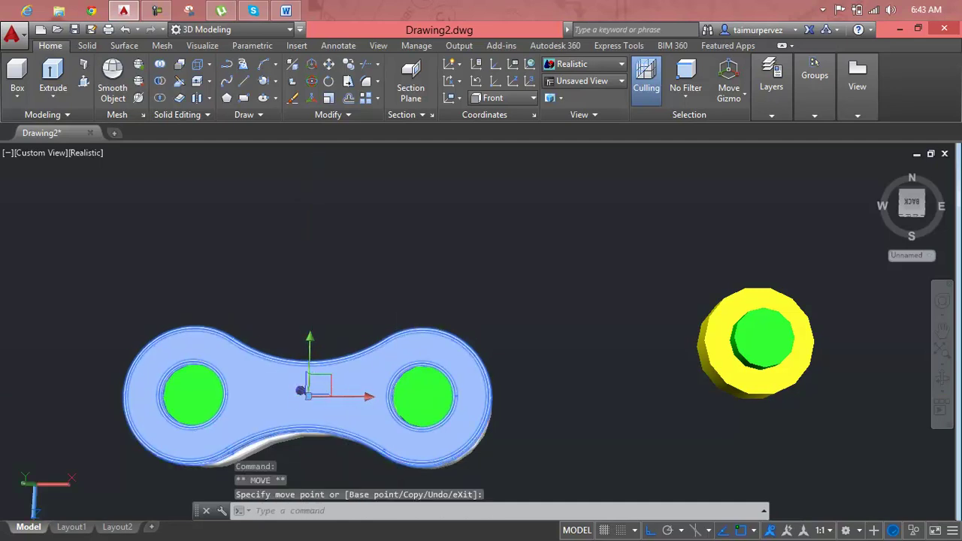
{"action": "key", "text": "Escape"}
{"action": "key", "text": "Escape"}
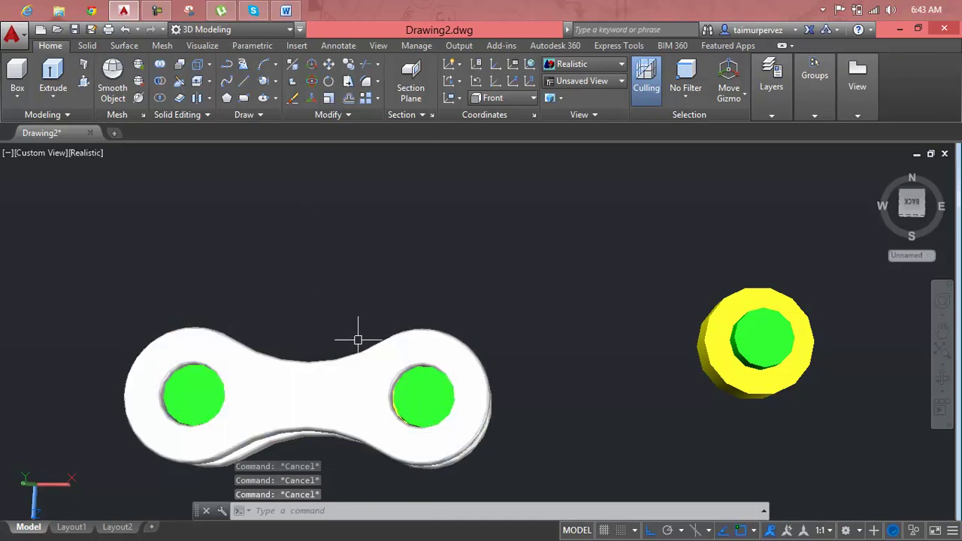
From an oblique view, move the top plate squarely over the pins.
{"action": "mouse_move", "coordinate": [338, 403]}
{"action": "middle_mouse_down", "text": "shift"}
{"action": "mouse_move", "coordinate": [429, 393]}
{"action": "mouse_move", "coordinate": [436, 263]}
{"action": "mouse_move", "coordinate": [408, 268]}
{"action": "mouse_move", "coordinate": [368, 339]}
{"action": "mouse_move", "coordinate": [415, 347]}
{"action": "middle_mouse_up", "text": "shift"}
{"action": "scroll", "coordinate": [368, 342], "scroll_direction": "down", "scroll_amount": 2}
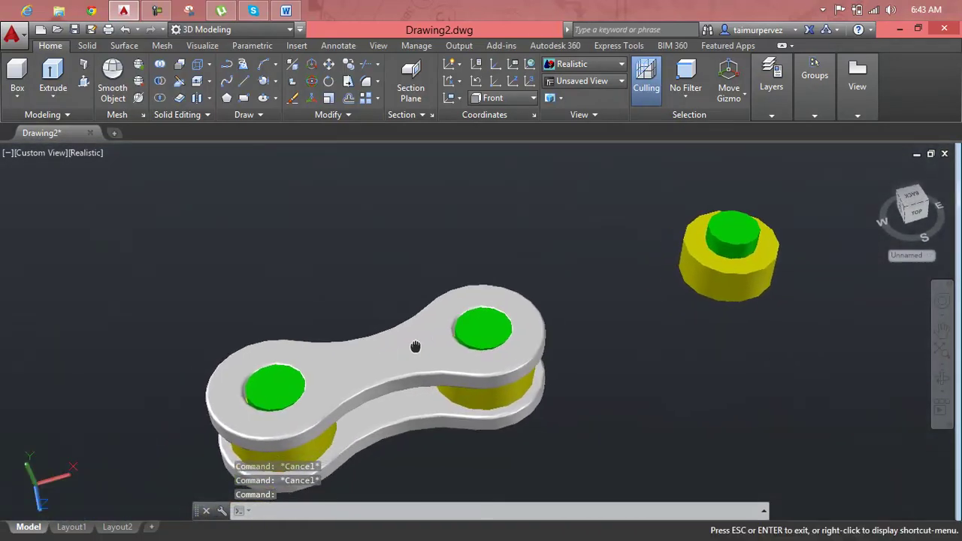
{"action": "left_click", "coordinate": [410, 350]}
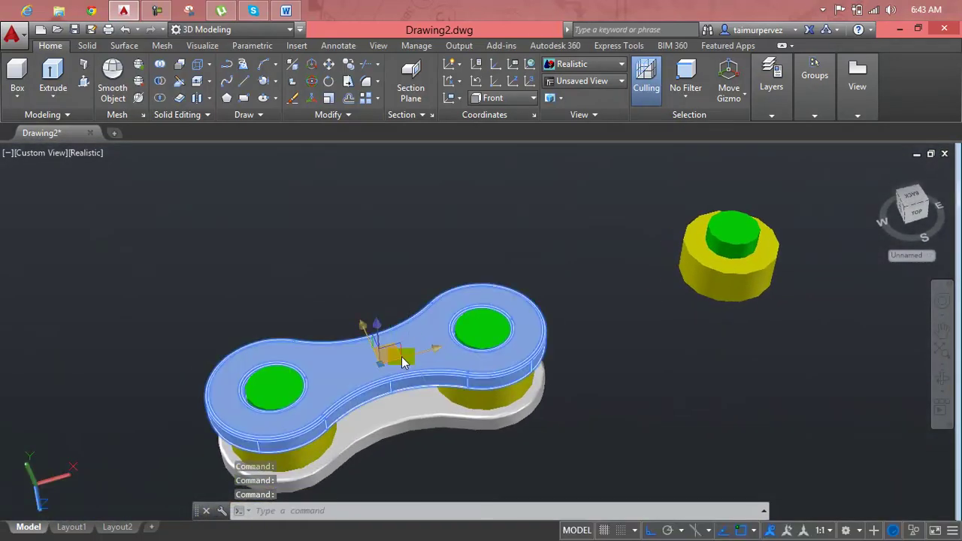
{"action": "left_click", "coordinate": [418, 360]}
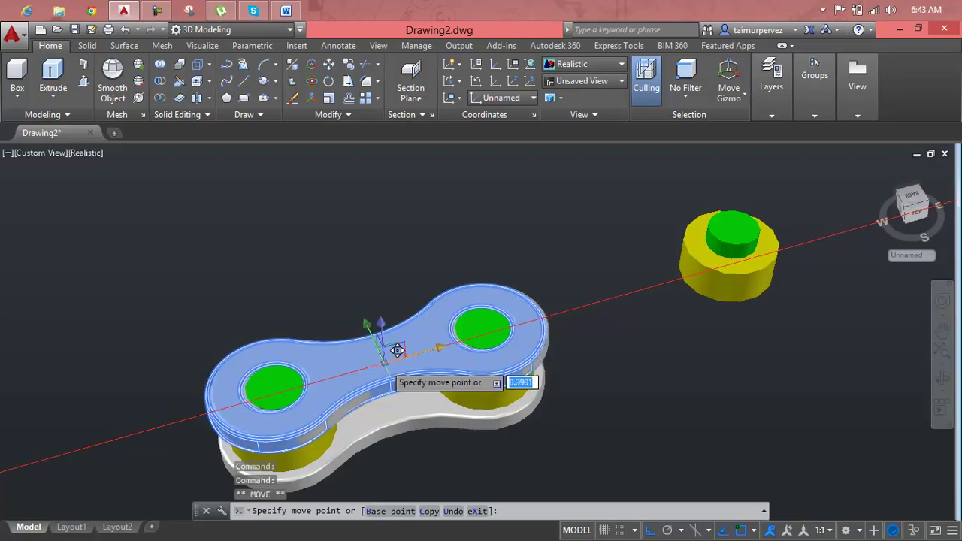
{"action": "left_click", "coordinate": [383, 364]}
{"action": "key", "text": "Escape"}
{"action": "key", "text": "Escape"}
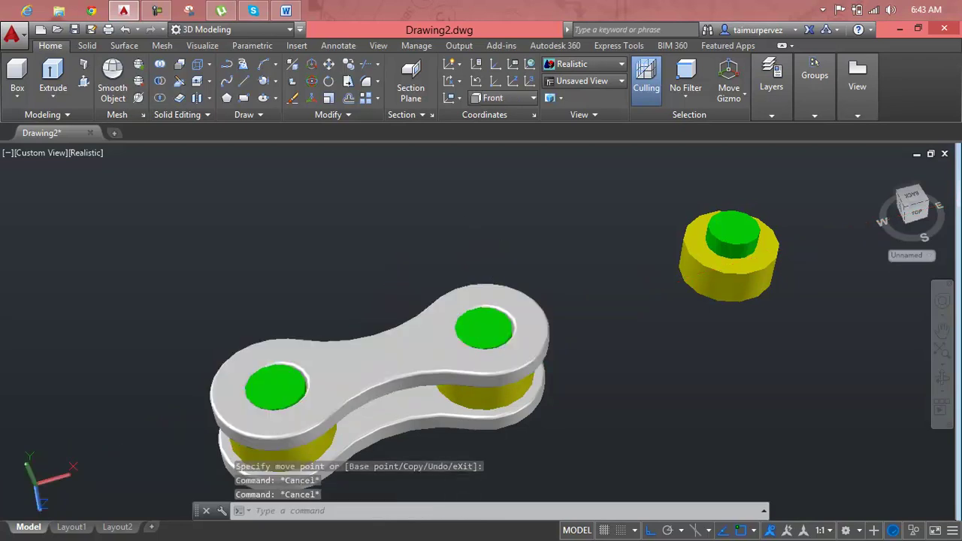
Switch to Top view and erase the top grey plate, exposing the bushings and pins.
{"action": "left_click", "coordinate": [50, 154]}
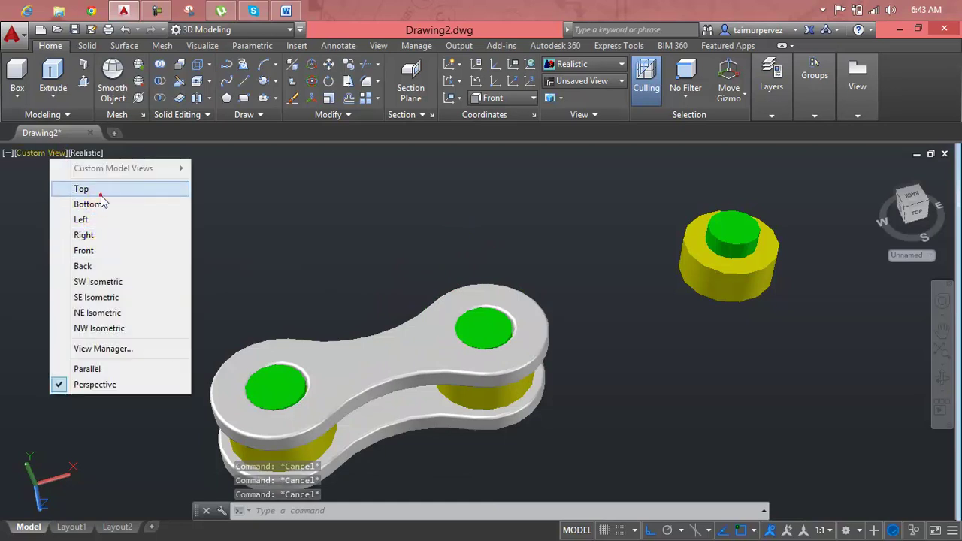
{"action": "left_click", "coordinate": [100, 193]}
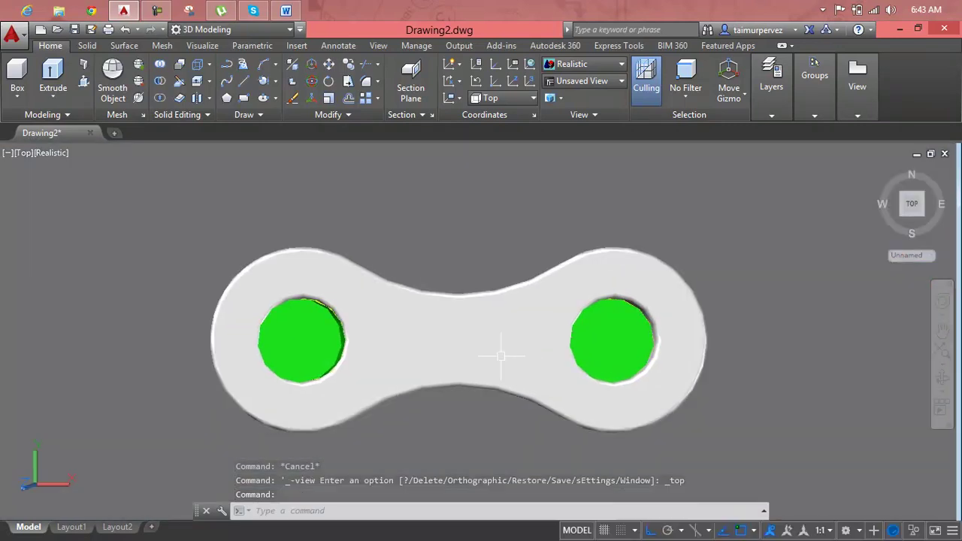
{"action": "left_click", "coordinate": [469, 351]}
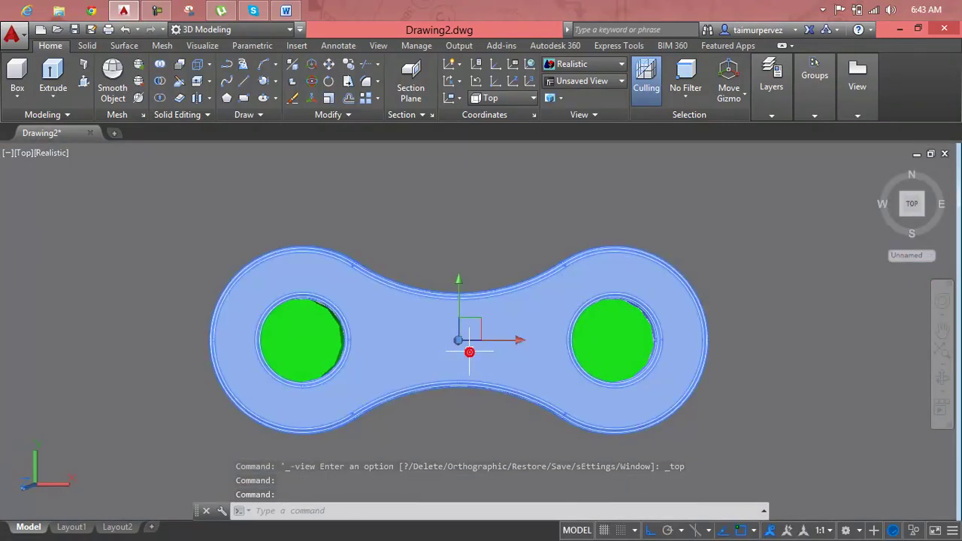
{"action": "key", "text": "Delete"}
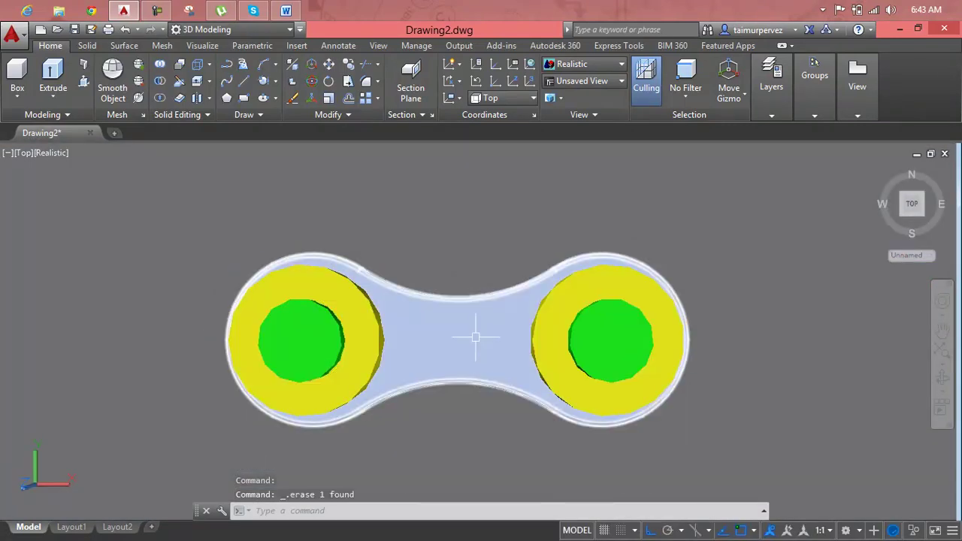
{"action": "scroll", "coordinate": [475, 333], "scroll_direction": "up", "scroll_amount": 1}
{"action": "left_click", "coordinate": [475, 334]}
{"action": "key", "text": "Escape"}
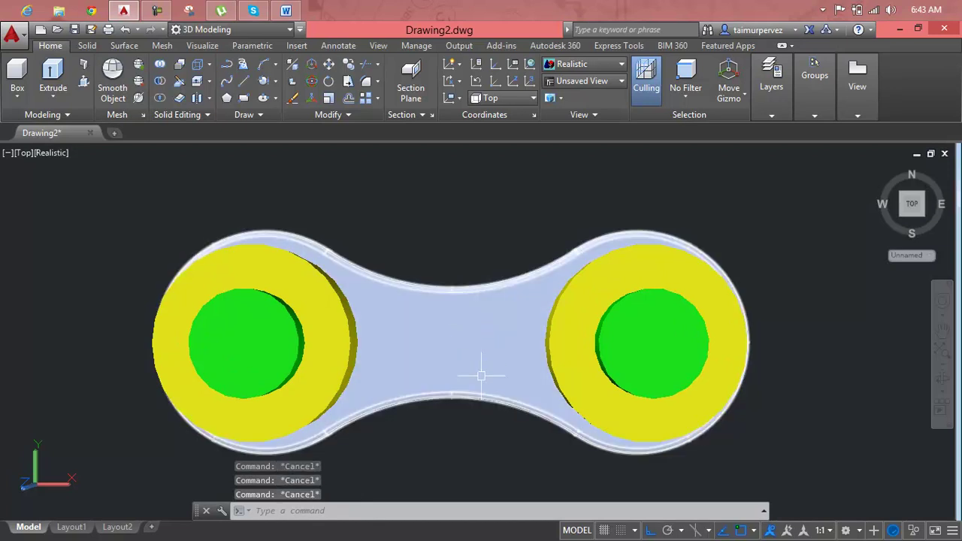
Orbit to an oblique view of the link and switch to 2D Wireframe style.
{"action": "mouse_move", "coordinate": [483, 371]}
{"action": "middle_mouse_down", "text": "shift"}
{"action": "mouse_move", "coordinate": [498, 273]}
{"action": "mouse_move", "coordinate": [477, 258]}
{"action": "mouse_move", "coordinate": [455, 266]}
{"action": "middle_mouse_up", "text": "shift"}
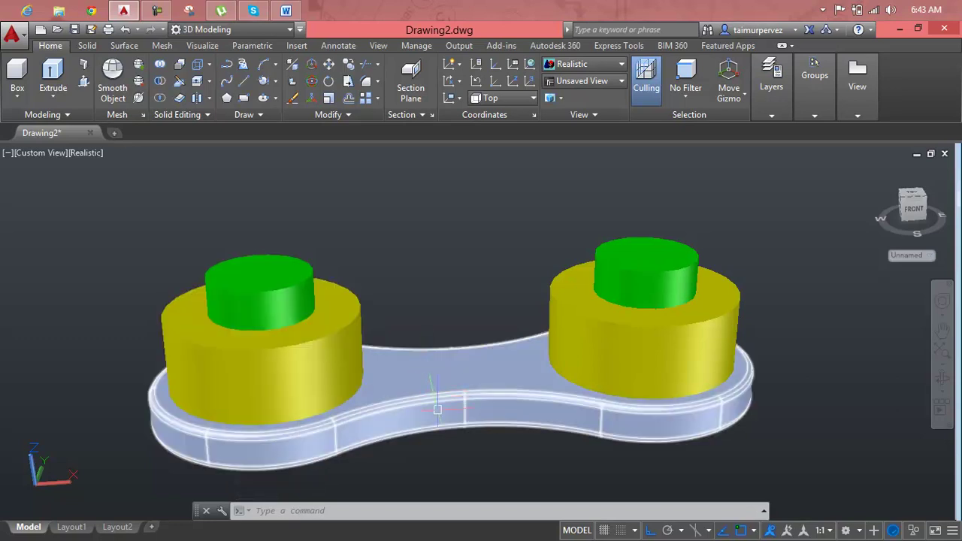
{"action": "middle_click_drag", "start_coordinate": [438, 410], "coordinate": [447, 366]}
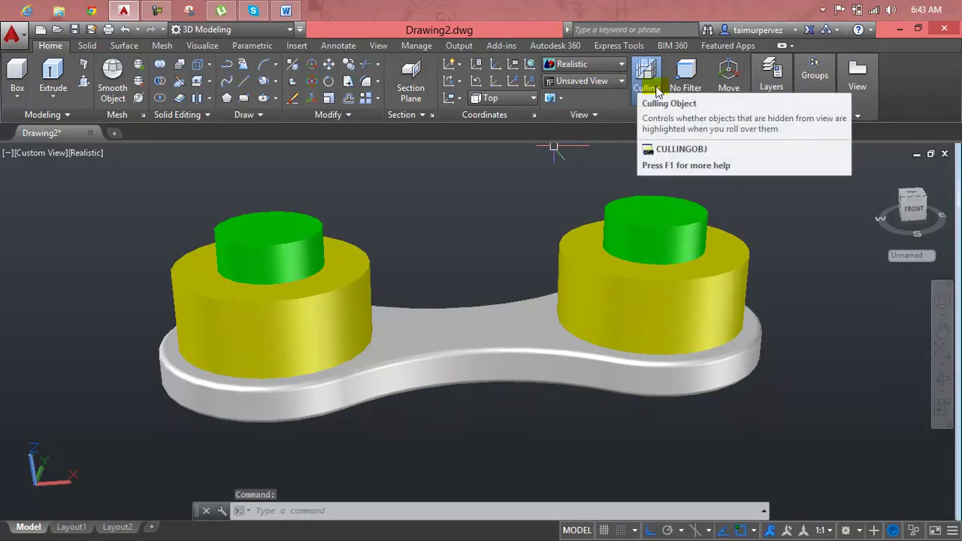
{"action": "left_click", "coordinate": [621, 64]}
{"action": "left_click", "coordinate": [572, 94]}
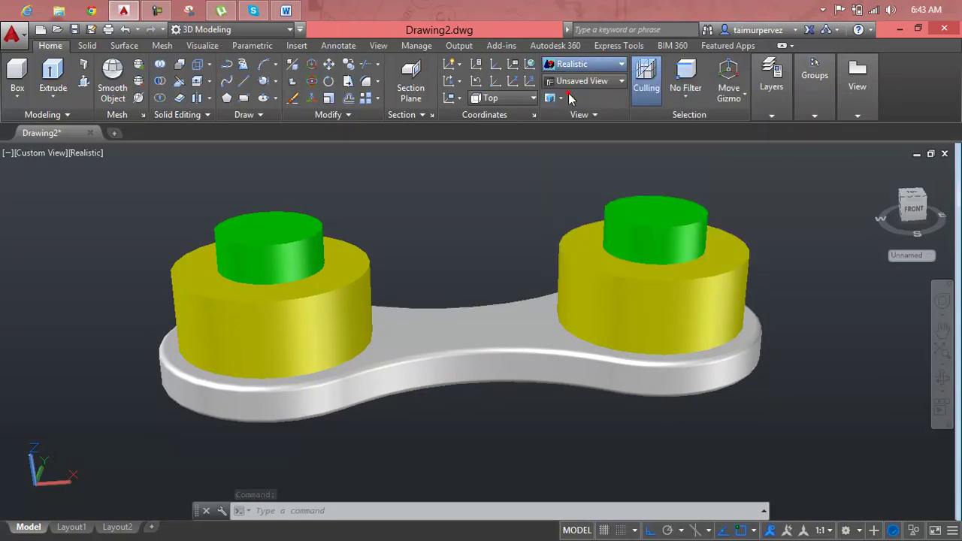
{"action": "scroll", "coordinate": [477, 346], "scroll_direction": "up", "scroll_amount": 5}
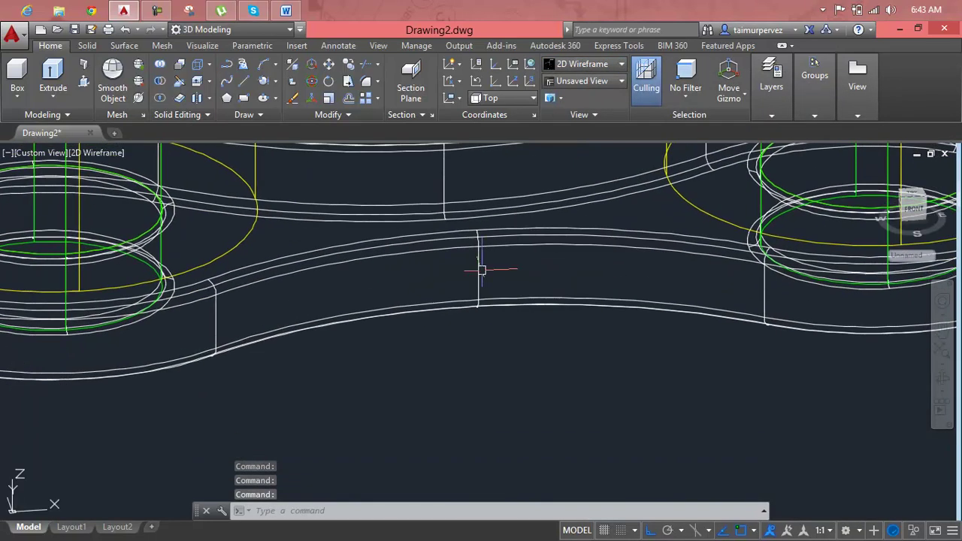
{"action": "scroll", "coordinate": [481, 271], "scroll_direction": "down", "scroll_amount": 5}
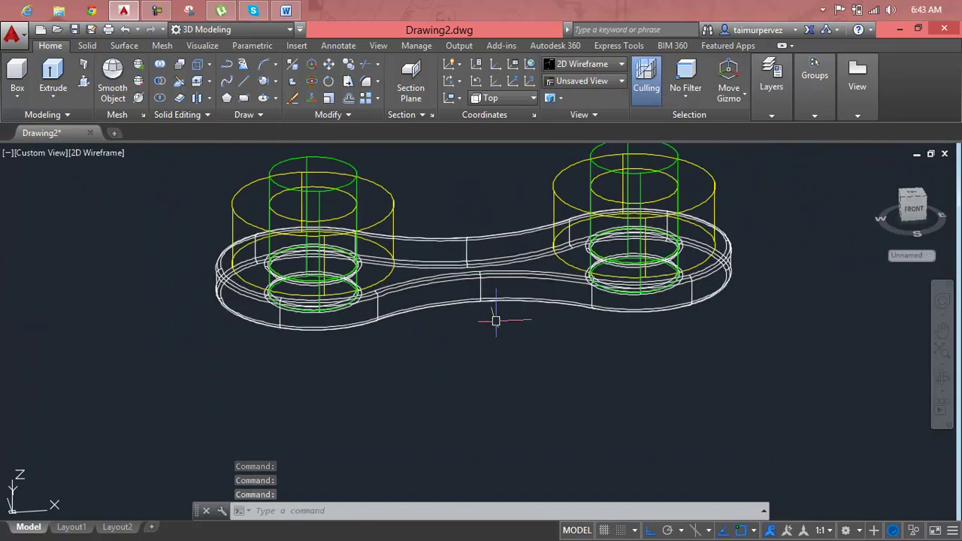
{"action": "scroll", "coordinate": [495, 318], "scroll_direction": "up", "scroll_amount": 4}
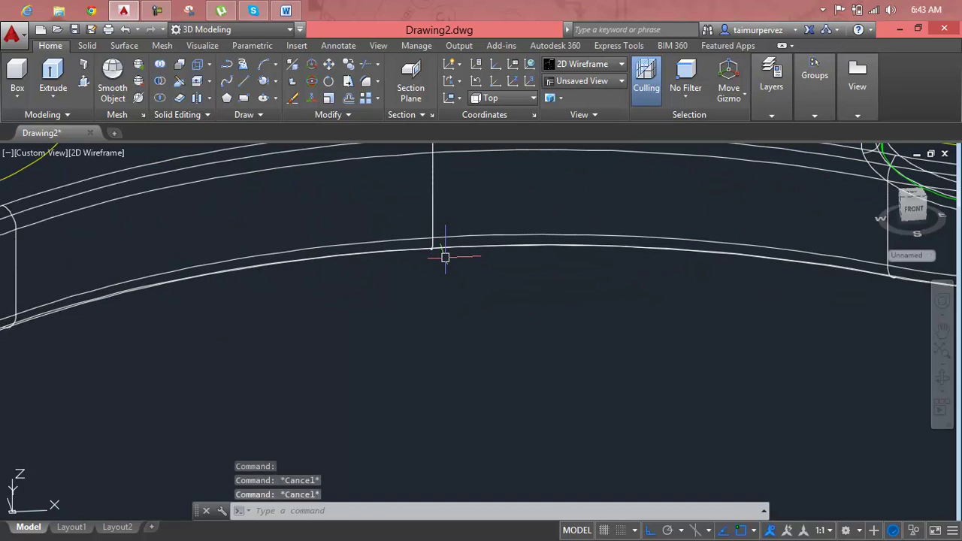
Copy the link plate 4 units straight up along Z.
{"action": "type", "text": "cp"}
{"action": "key", "text": "Return"}
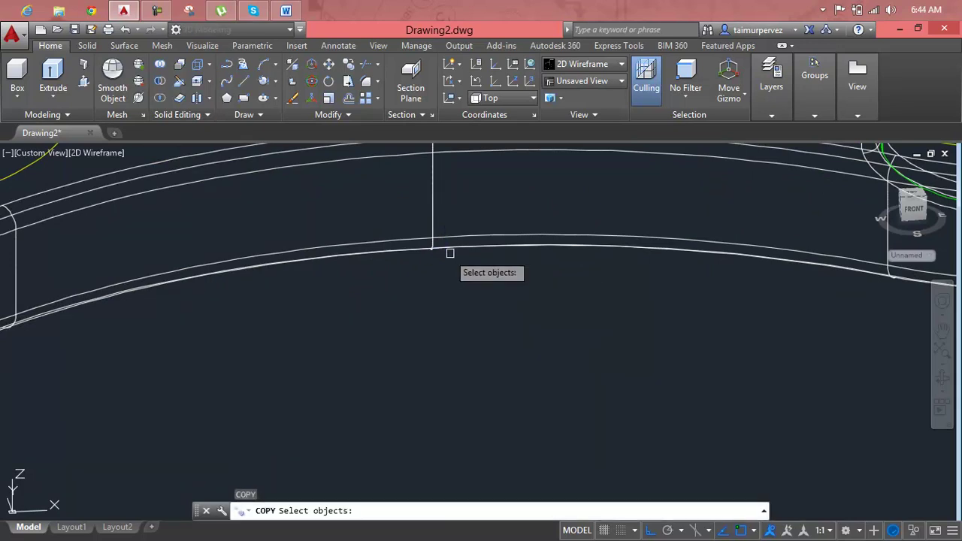
{"action": "left_click", "coordinate": [449, 249]}
{"action": "key", "text": "Return"}
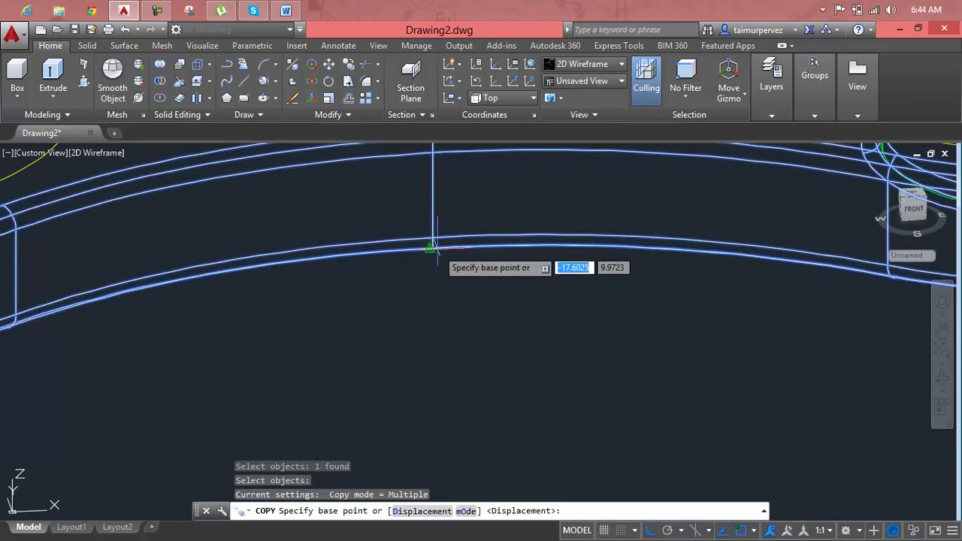
{"action": "left_click", "coordinate": [430, 248]}
{"action": "type", "text": "4"}
{"action": "key", "text": "Return"}
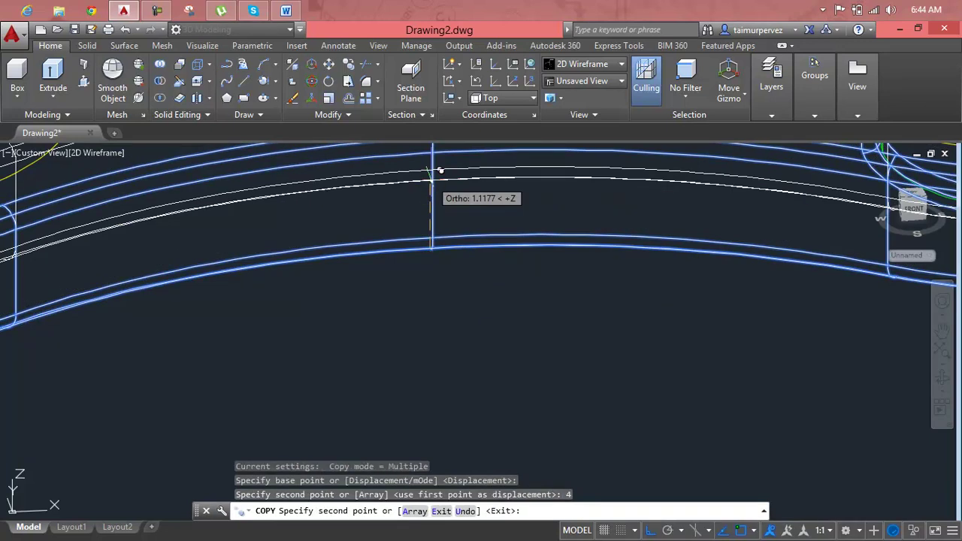
{"action": "key", "text": "Escape"}
Zoom out and glance at the visual style list without changing it.
{"action": "scroll", "coordinate": [433, 188], "scroll_direction": "down", "scroll_amount": 3}
{"action": "scroll", "coordinate": [440, 225], "scroll_direction": "down", "scroll_amount": 3}
{"action": "scroll", "coordinate": [440, 315], "scroll_direction": "down", "scroll_amount": 2}
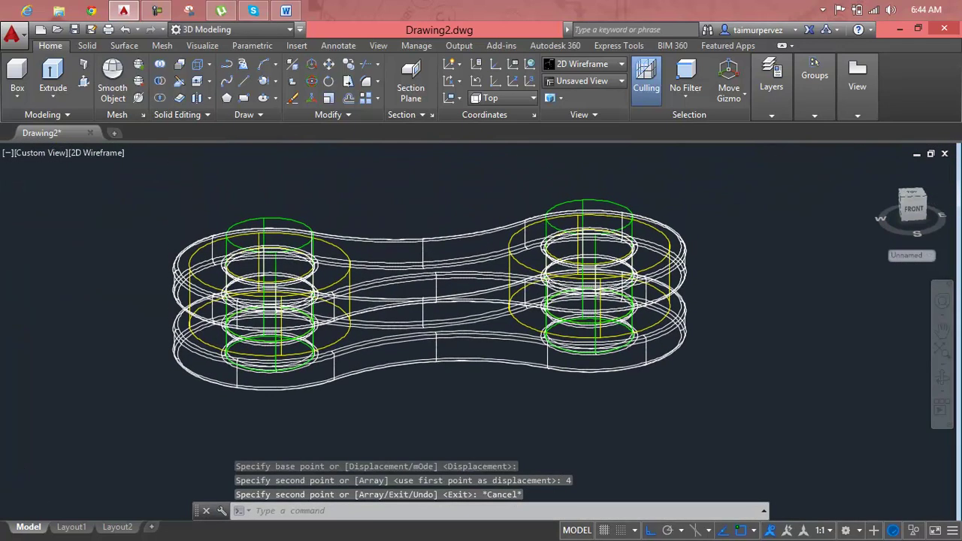
{"action": "left_click", "coordinate": [590, 65]}
{"action": "left_click", "coordinate": [569, 88]}
Render the model in the Realistic visual style.
{"action": "left_click", "coordinate": [578, 67]}
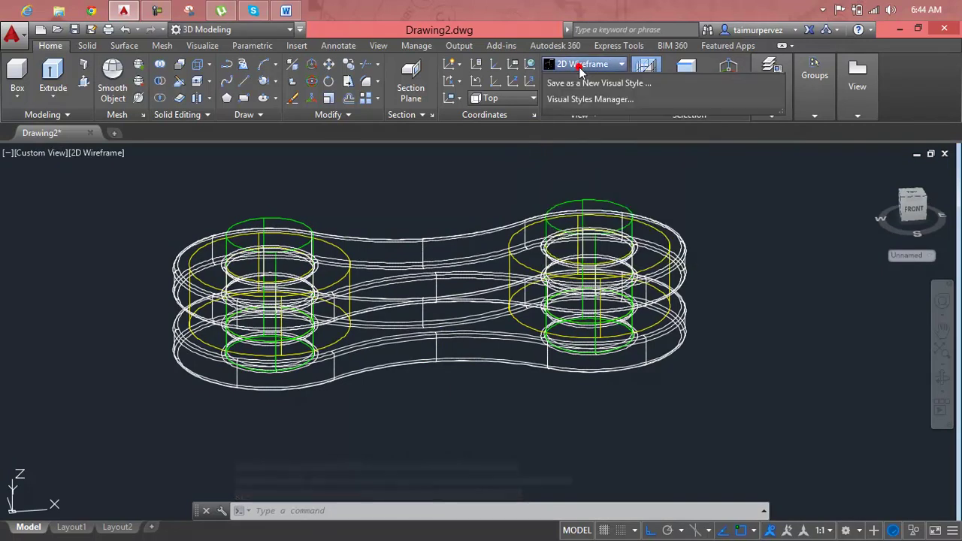
{"action": "left_click", "coordinate": [744, 84]}
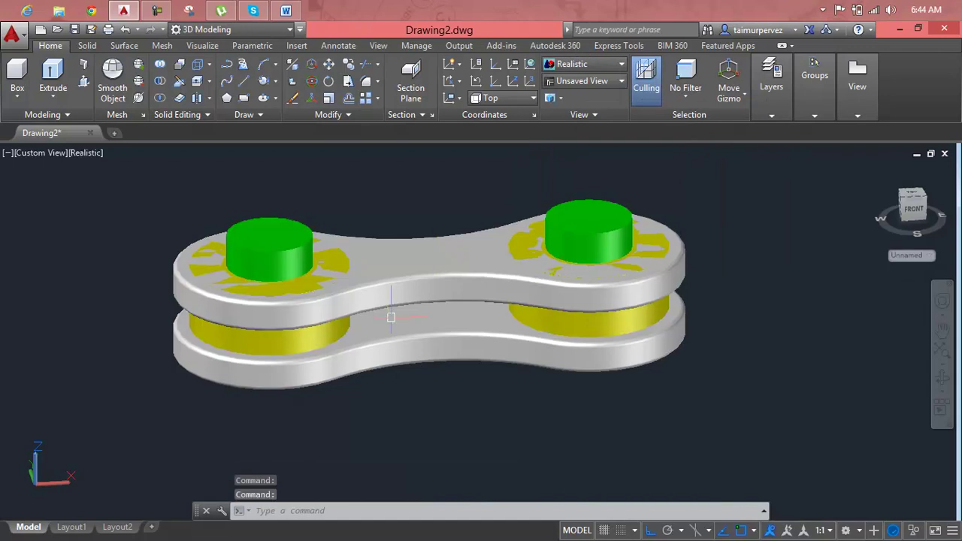
{"action": "left_click", "coordinate": [390, 295]}
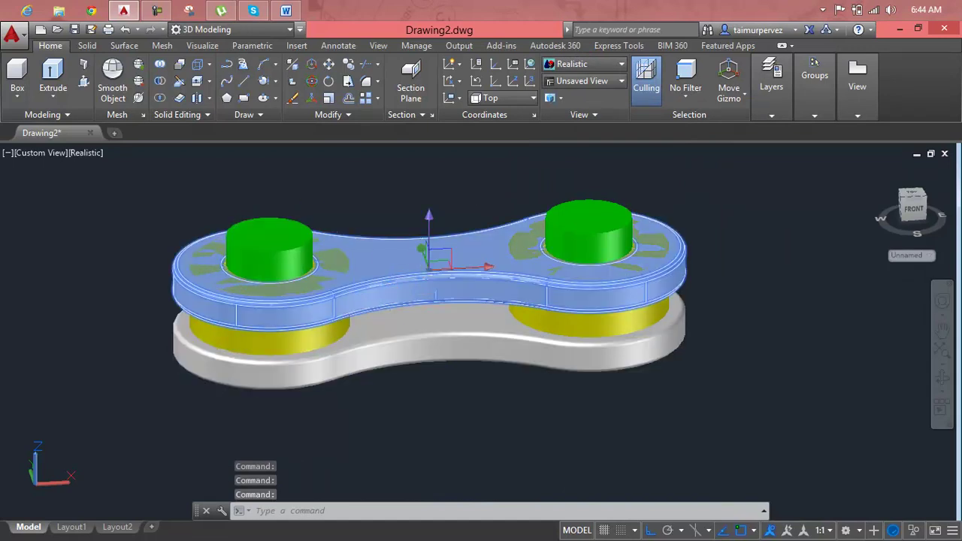
{"action": "key", "text": "Escape"}
{"action": "scroll", "coordinate": [440, 301], "scroll_direction": "up", "scroll_amount": 3}
{"action": "left_click", "coordinate": [437, 292]}
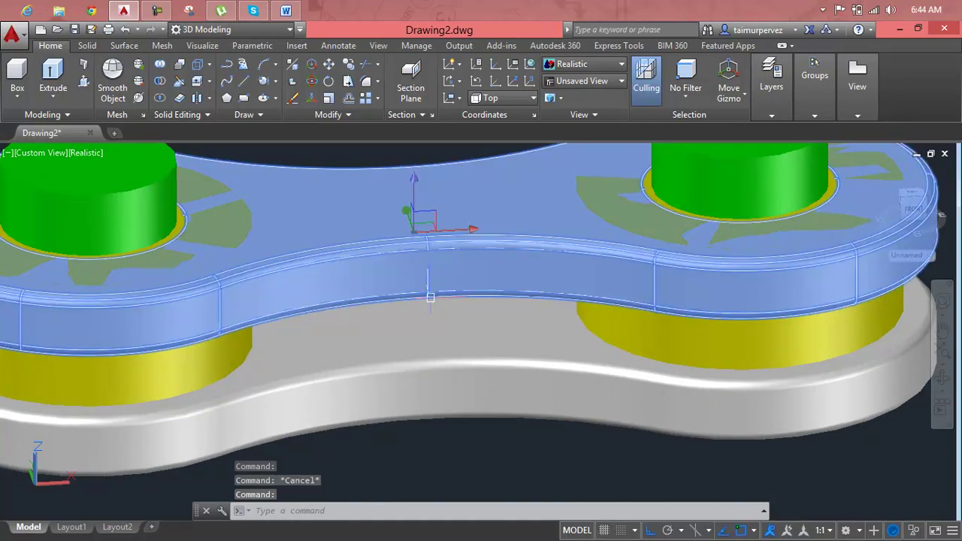
{"action": "key", "text": "Escape"}
{"action": "left_click", "coordinate": [430, 391]}
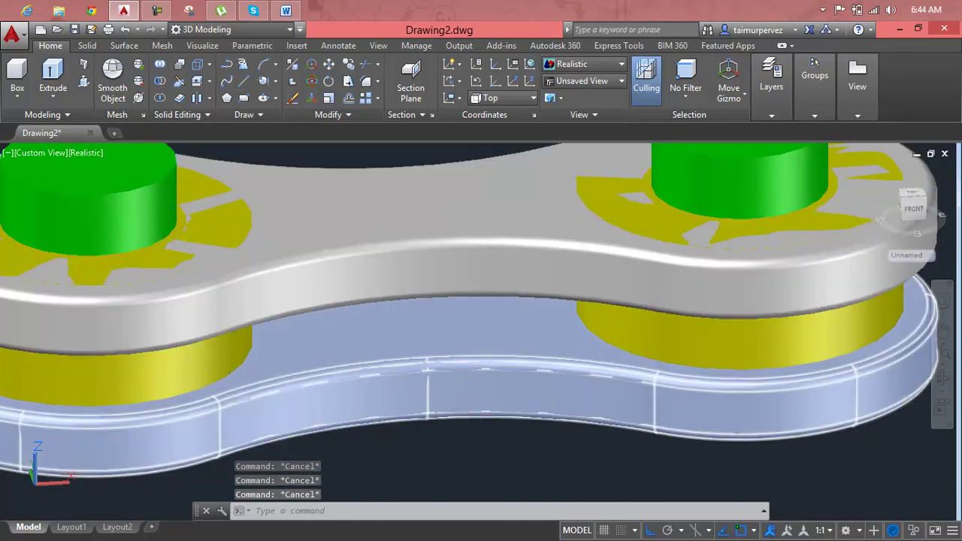
Move the top plate up 2 units along Z so the pins sit flush.
{"action": "type", "text": "m"}
{"action": "key", "text": "Return"}
{"action": "left_click", "coordinate": [440, 279]}
{"action": "key", "text": "Return"}
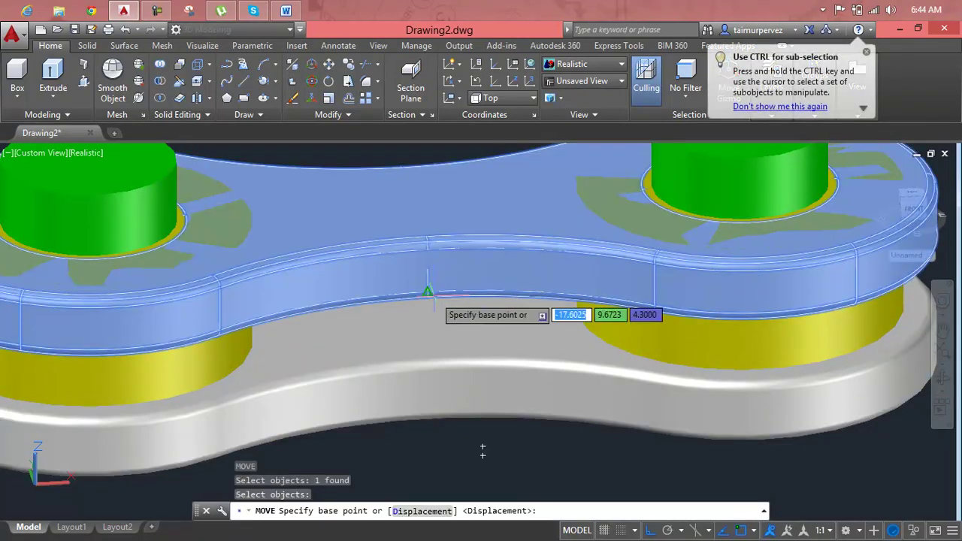
{"action": "left_click", "coordinate": [427, 295]}
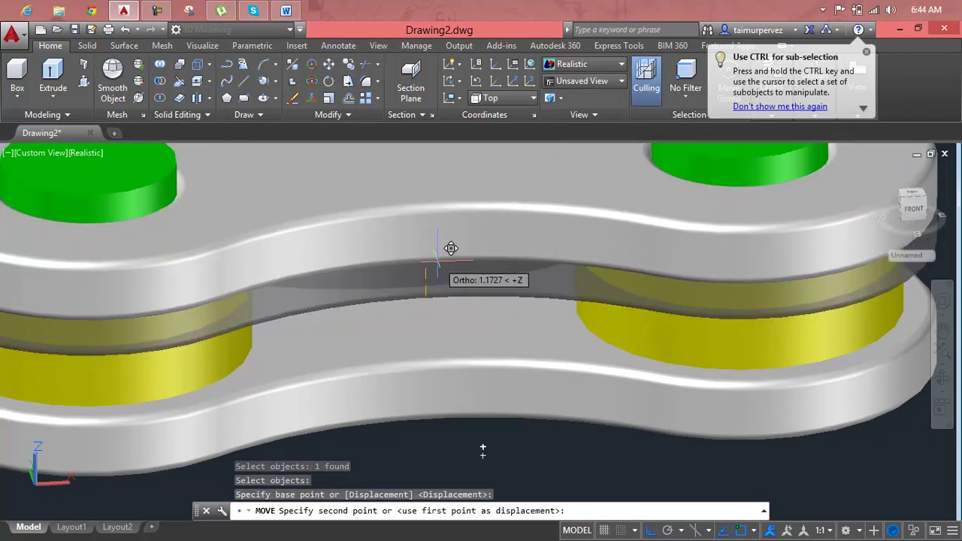
{"action": "type", "text": "2"}
{"action": "key", "text": "Return"}
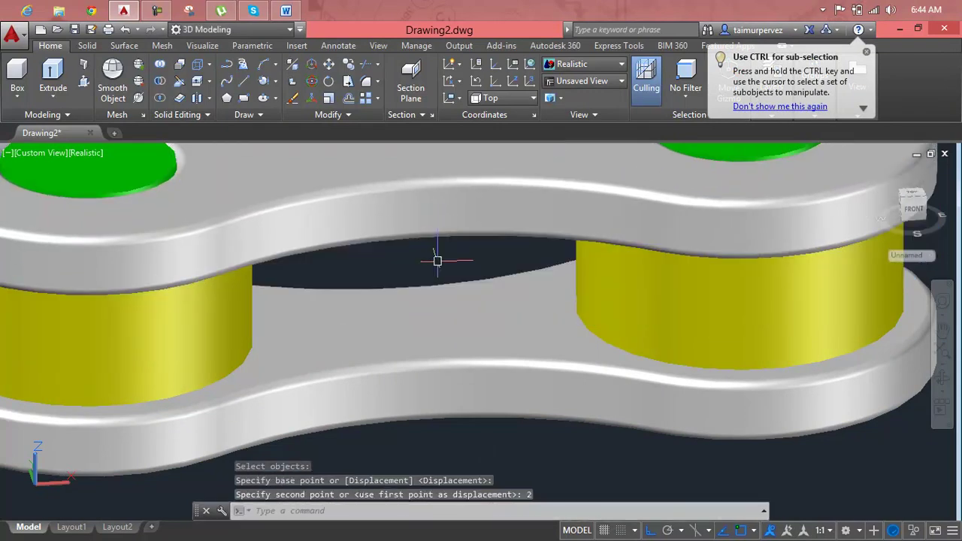
{"action": "key", "text": "Escape"}
{"action": "scroll", "coordinate": [451, 293], "scroll_direction": "down", "scroll_amount": 3}
Orbit to a front view and drag the loose bushing-pin part further right along X.
{"action": "scroll", "coordinate": [456, 299], "scroll_direction": "down", "scroll_amount": 2}
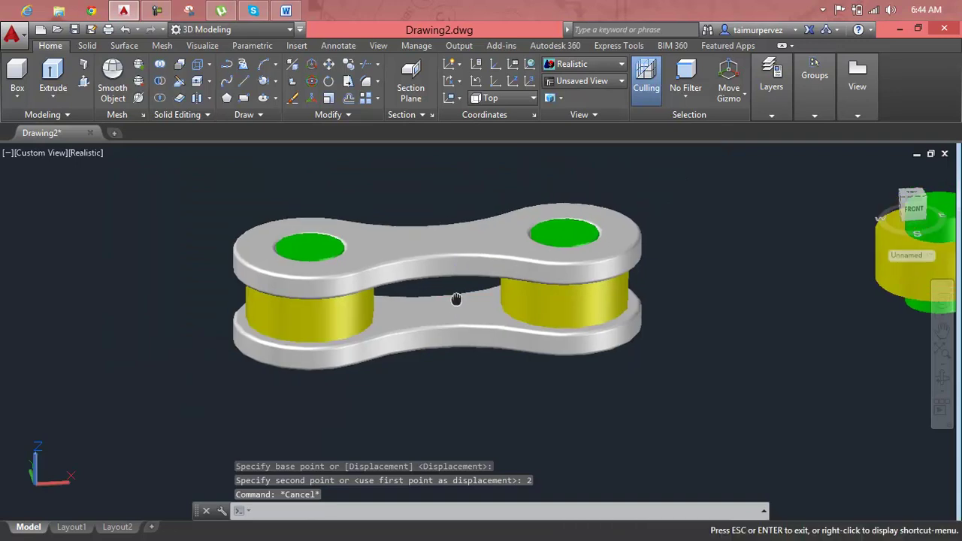
{"action": "middle_click_drag", "start_coordinate": [457, 299], "coordinate": [435, 321]}
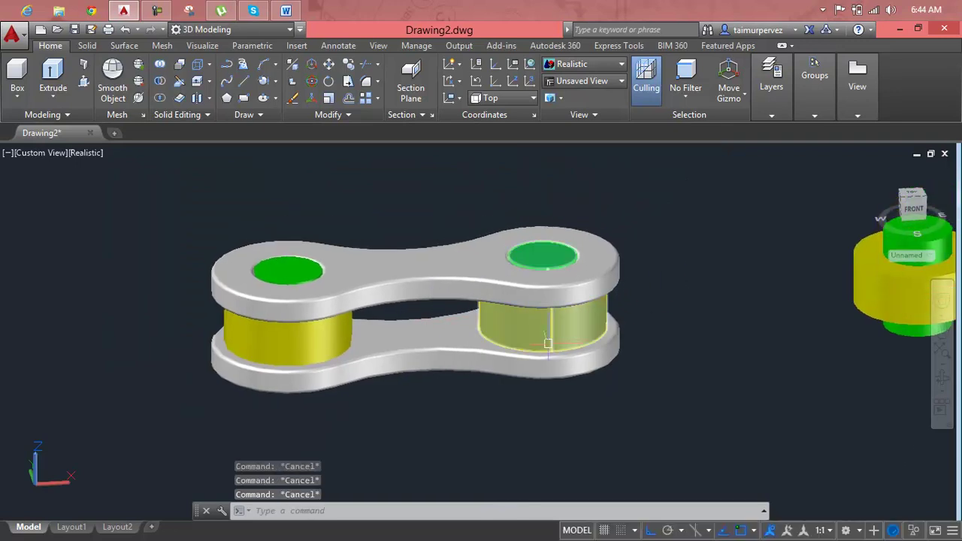
{"action": "left_click_drag", "start_coordinate": [468, 356], "coordinate": [488, 199], "text": "shift"}
{"action": "mouse_move", "coordinate": [488, 199]}
{"action": "middle_mouse_down", "text": "shift"}
{"action": "mouse_move", "coordinate": [458, 264]}
{"action": "mouse_move", "coordinate": [463, 353]}
{"action": "mouse_move", "coordinate": [318, 301]}
{"action": "middle_mouse_up", "text": "shift"}
{"action": "scroll", "coordinate": [463, 353], "scroll_direction": "down", "scroll_amount": 2}
{"action": "left_click", "coordinate": [675, 224]}
{"action": "left_click", "coordinate": [505, 333]}
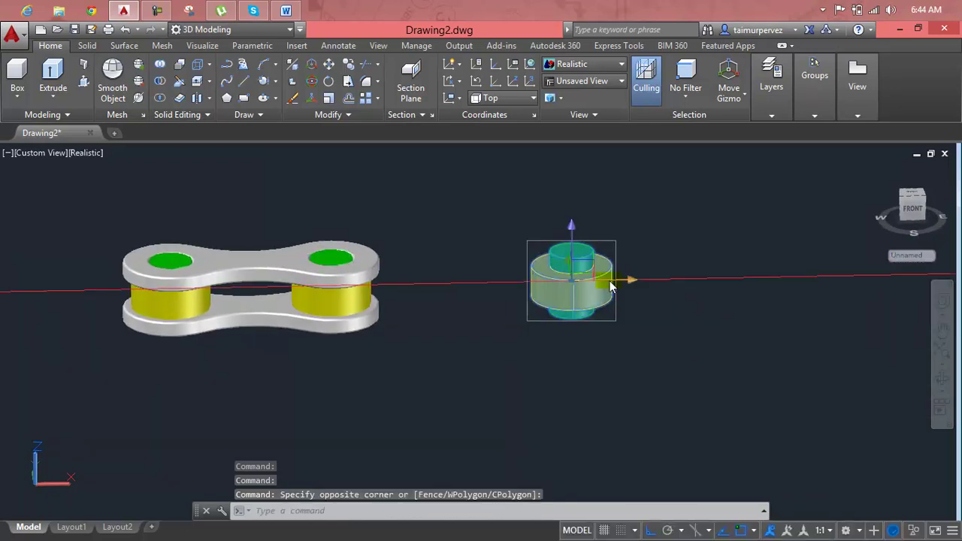
{"action": "left_click_drag", "start_coordinate": [611, 286], "coordinate": [899, 280]}
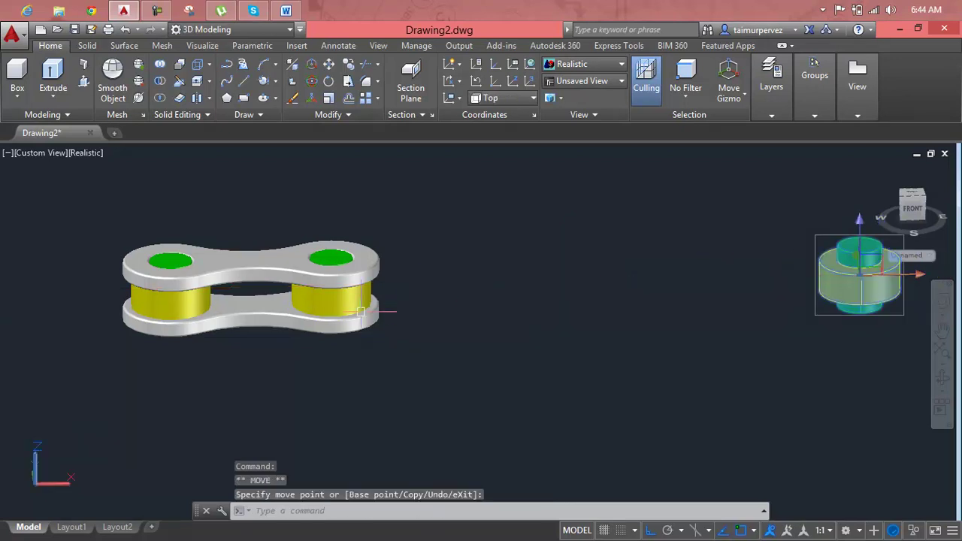
{"action": "key", "text": "Escape"}
{"action": "key", "text": "Escape"}
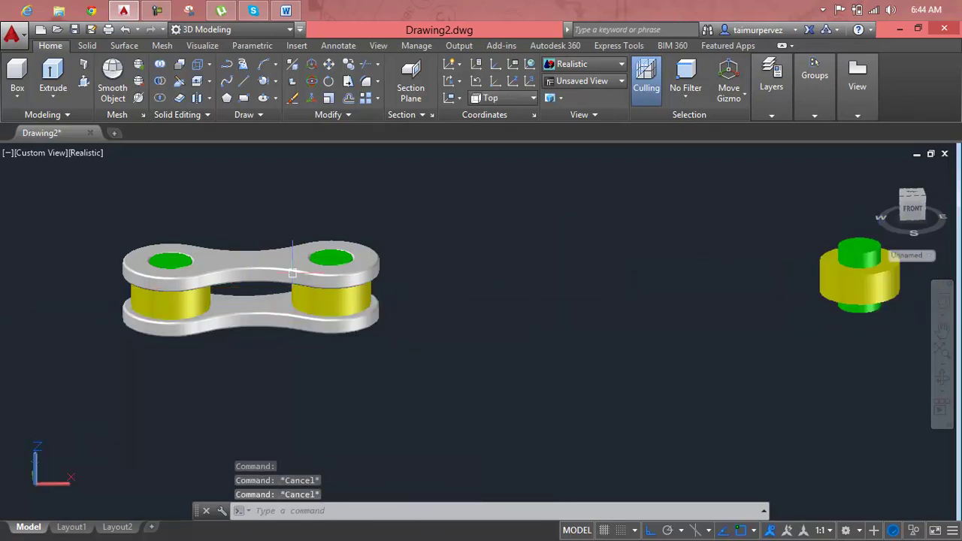
{"action": "scroll", "coordinate": [292, 273], "scroll_direction": "up", "scroll_amount": 3}
{"action": "scroll", "coordinate": [292, 273], "scroll_direction": "up", "scroll_amount": 2}
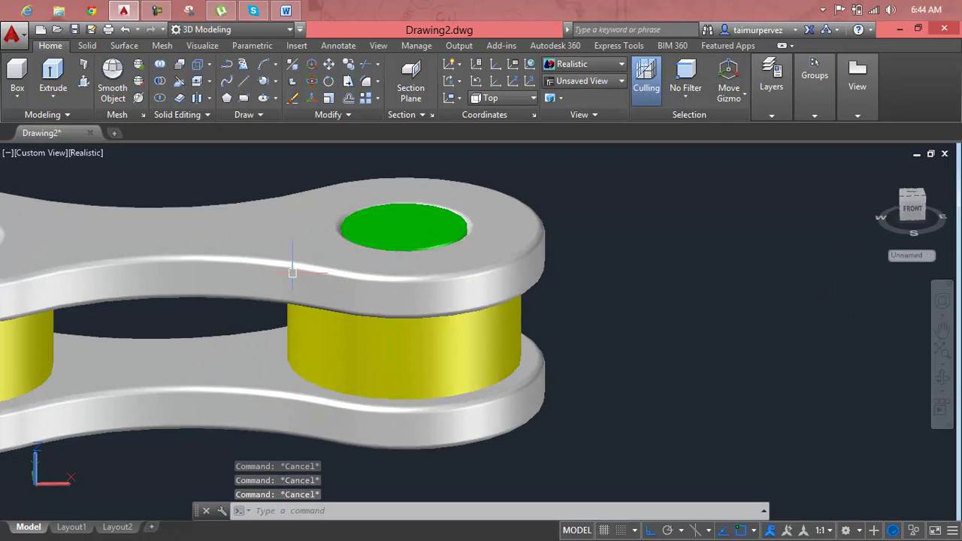
In Top view, copy the link plate from its left hole centre onto the right hole.
{"action": "left_click", "coordinate": [48, 154]}
{"action": "left_click", "coordinate": [62, 185]}
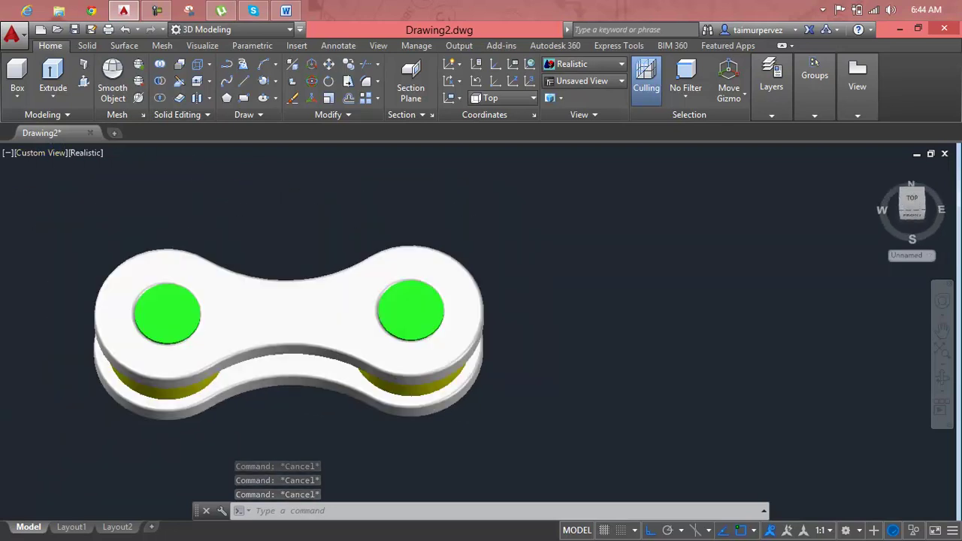
{"action": "scroll", "coordinate": [316, 274], "scroll_direction": "up", "scroll_amount": 1}
{"action": "key", "text": "Escape"}
{"action": "type", "text": "o"}
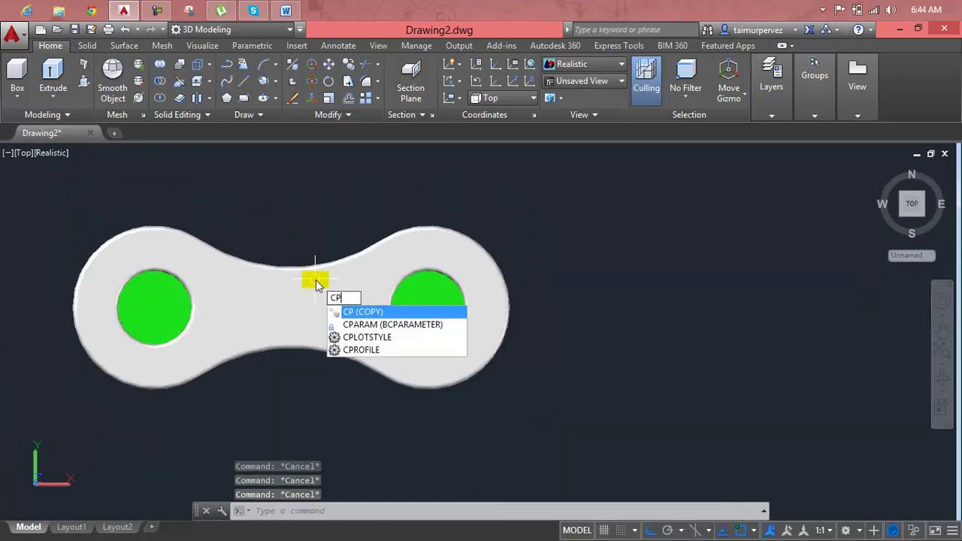
{"action": "key", "text": "Return"}
{"action": "left_click", "coordinate": [315, 294]}
{"action": "key", "text": "Return"}
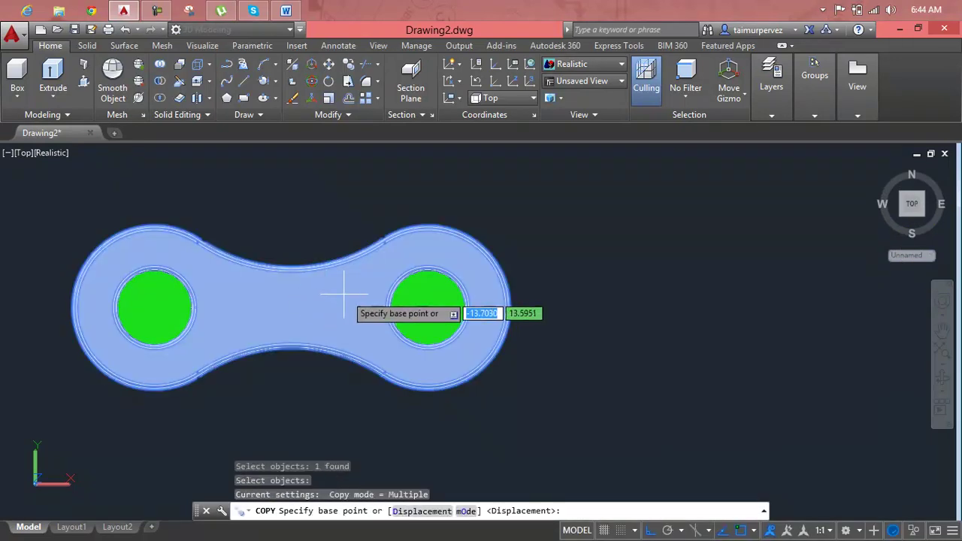
{"action": "left_click", "coordinate": [156, 305]}
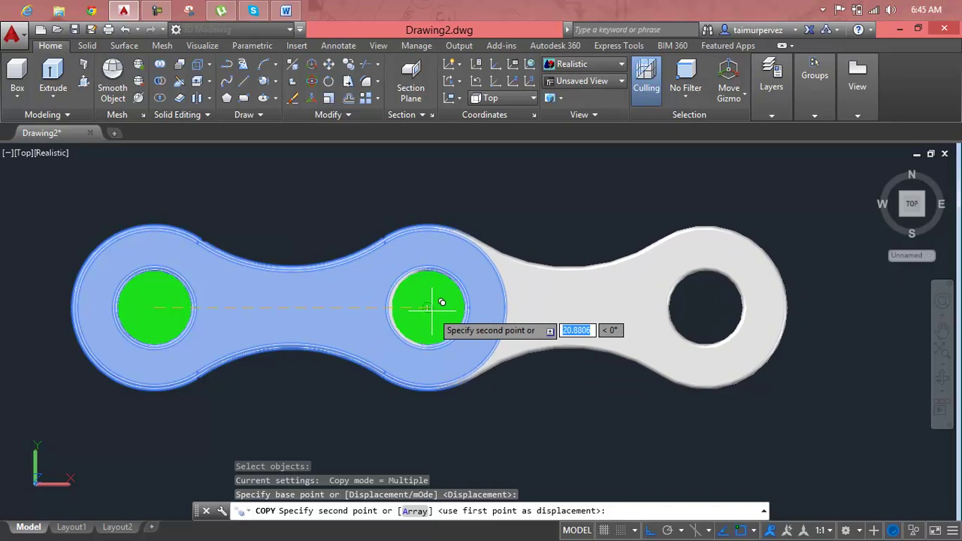
{"action": "left_click", "coordinate": [427, 310]}
Place another plate copy further along the chain and orbit into 3D.
{"action": "scroll", "coordinate": [579, 315], "scroll_direction": "down", "scroll_amount": 2}
{"action": "middle_click_drag", "start_coordinate": [576, 326], "coordinate": [295, 328]}
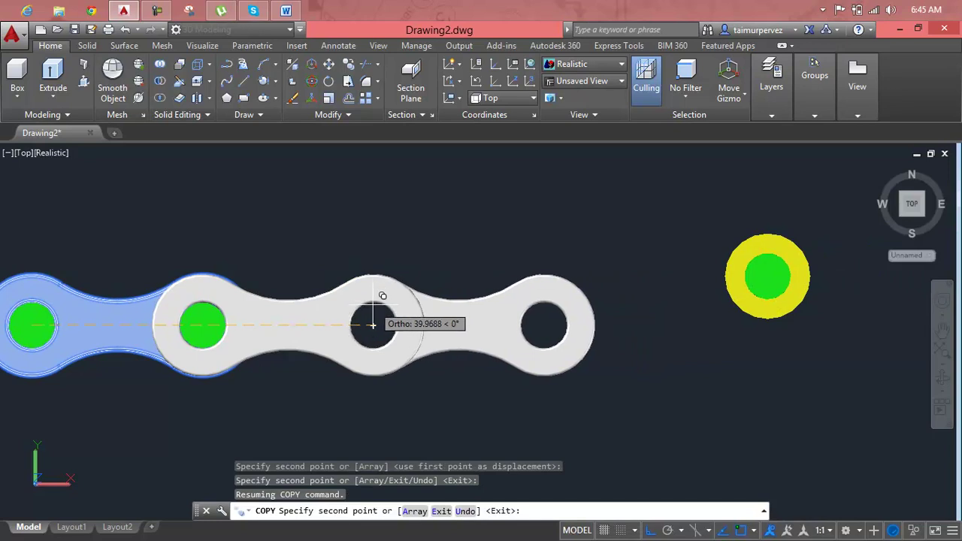
{"action": "left_click", "coordinate": [374, 325]}
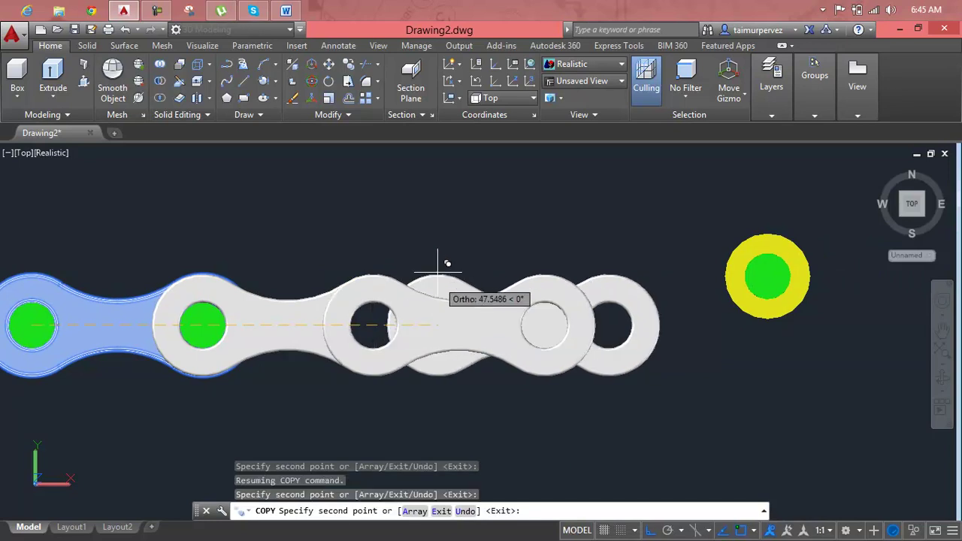
{"action": "key", "text": "Escape"}
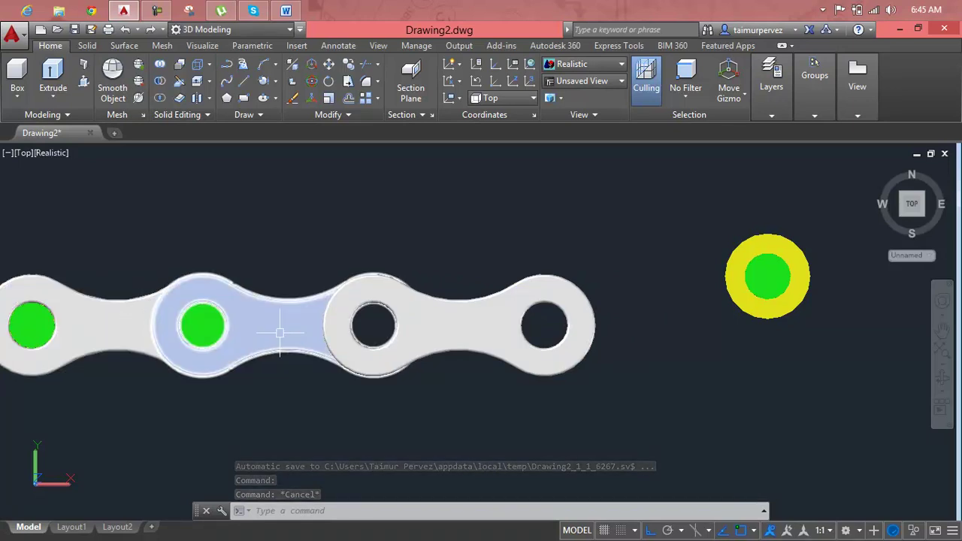
{"action": "middle_click_drag", "start_coordinate": [280, 333], "coordinate": [311, 247], "text": "shift"}
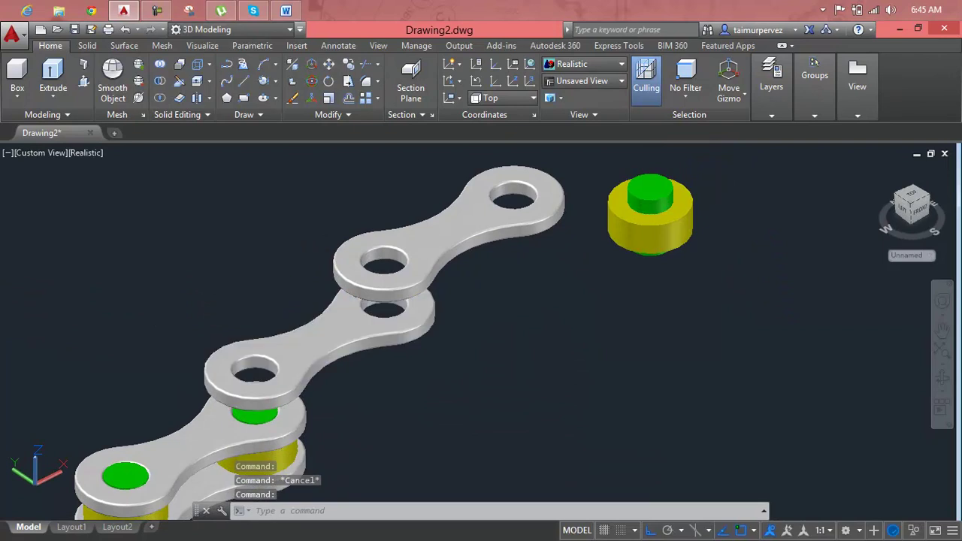
Try lifting the upper chain plate vertically, then cancel, leaving it in place.
{"action": "scroll", "coordinate": [319, 228], "scroll_direction": "up", "scroll_amount": 3}
{"action": "scroll", "coordinate": [319, 228], "scroll_direction": "up", "scroll_amount": 2}
{"action": "left_click", "coordinate": [320, 228]}
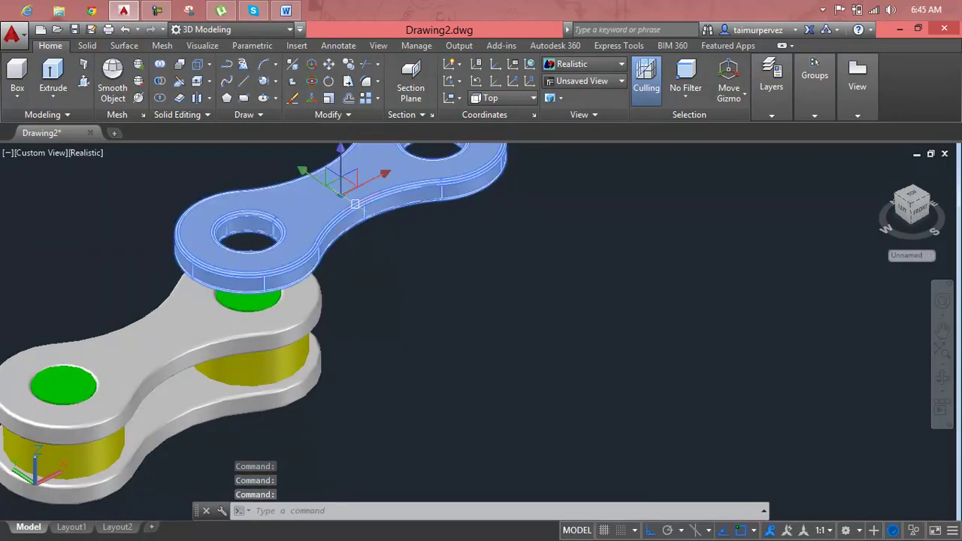
{"action": "left_click", "coordinate": [340, 229]}
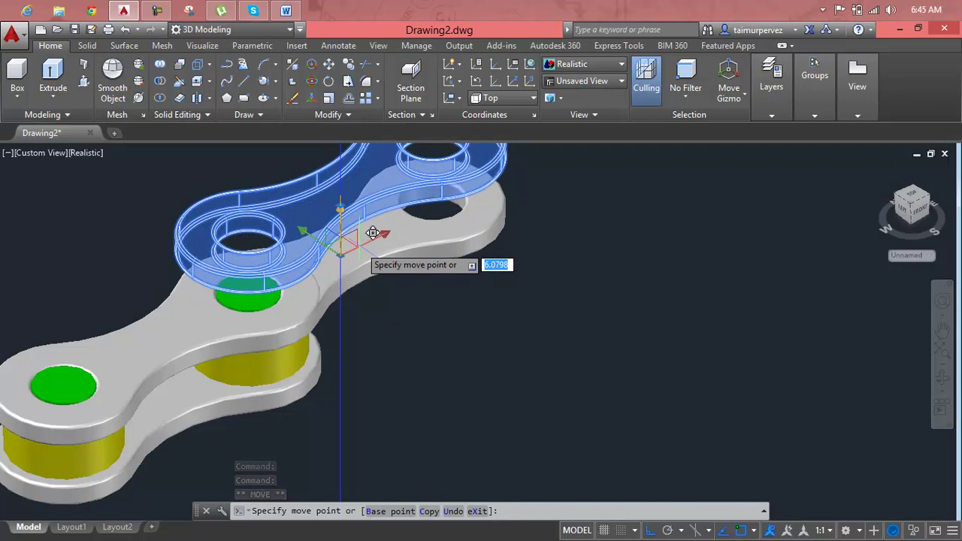
{"action": "key", "text": "Escape"}
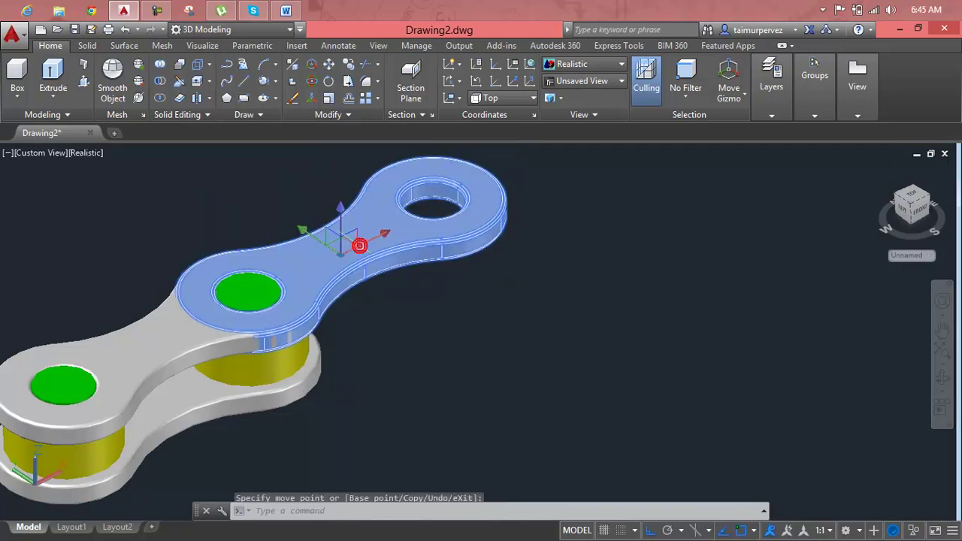
{"action": "key", "text": "Escape"}
{"action": "key", "text": "Escape"}
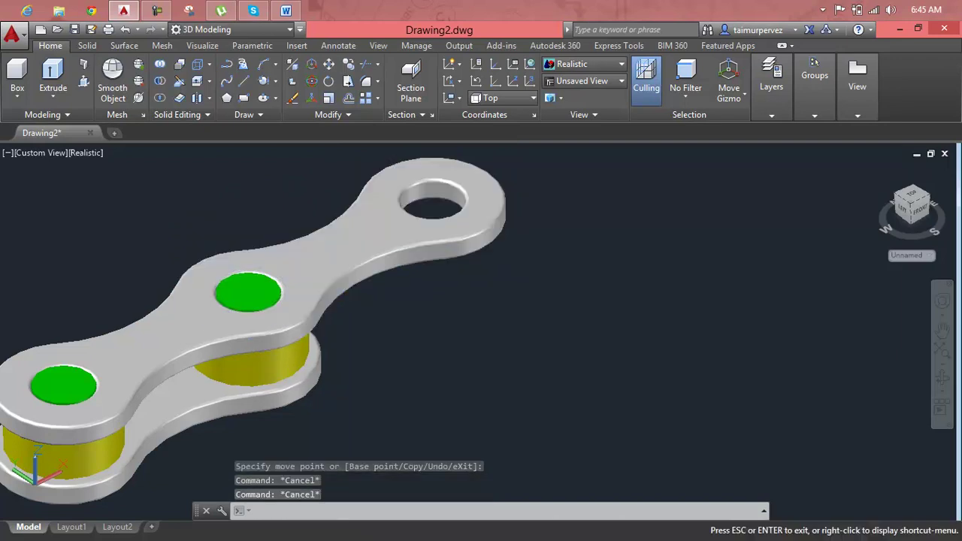
Drag the loose link plate onto the chain's right end with the Move gizmo.
{"action": "middle_click_drag", "start_coordinate": [484, 175], "coordinate": [368, 257]}
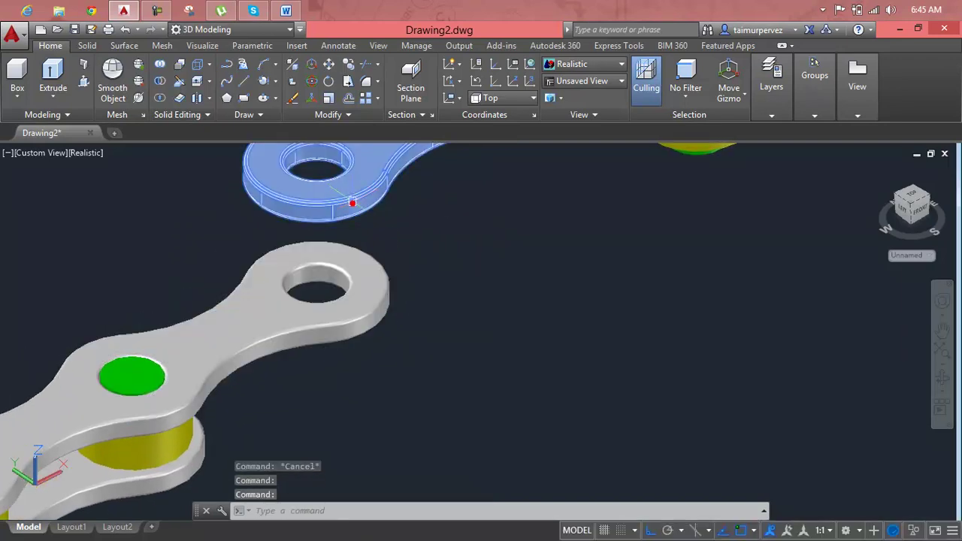
{"action": "left_click", "coordinate": [342, 186]}
{"action": "scroll", "coordinate": [346, 192], "scroll_direction": "down", "scroll_amount": 4}
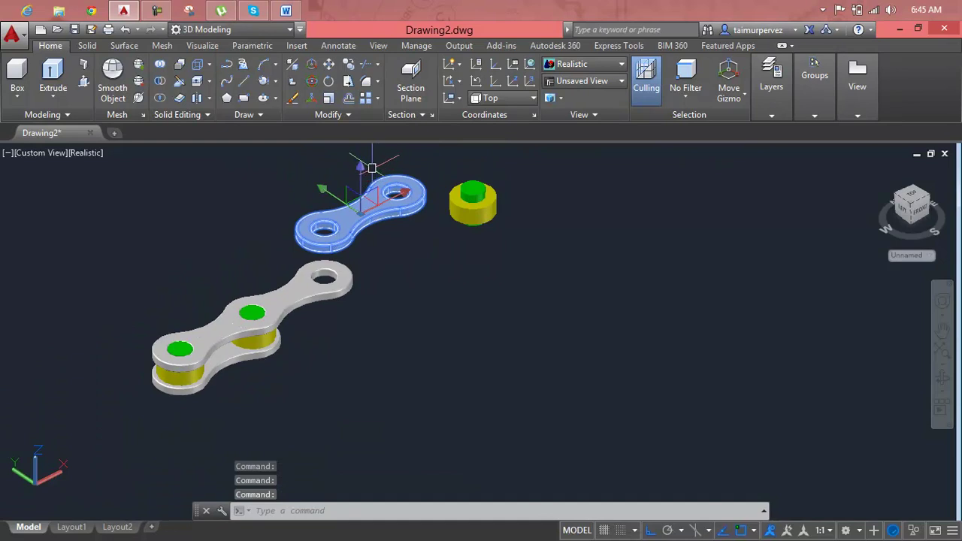
{"action": "left_click", "coordinate": [360, 205]}
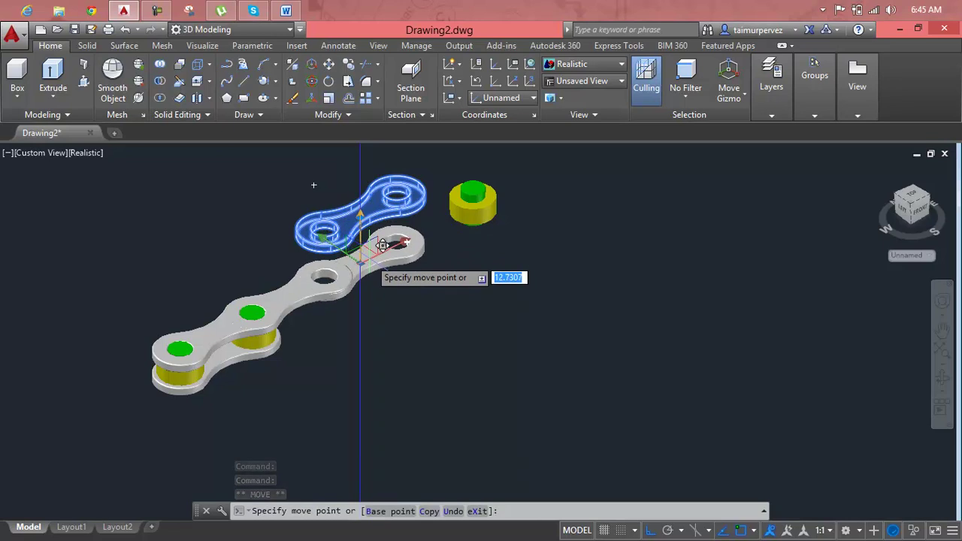
{"action": "scroll", "coordinate": [322, 272], "scroll_direction": "up", "scroll_amount": 3}
{"action": "scroll", "coordinate": [322, 255], "scroll_direction": "up", "scroll_amount": 3}
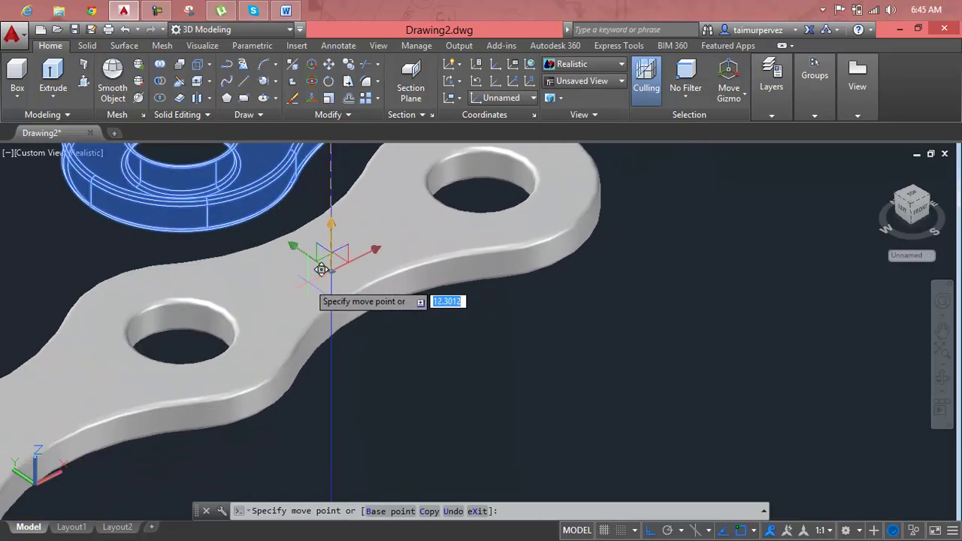
{"action": "key", "text": "Escape"}
{"action": "scroll", "coordinate": [355, 304], "scroll_direction": "down", "scroll_amount": 5}
{"action": "middle_click_drag", "start_coordinate": [369, 326], "coordinate": [485, 287]}
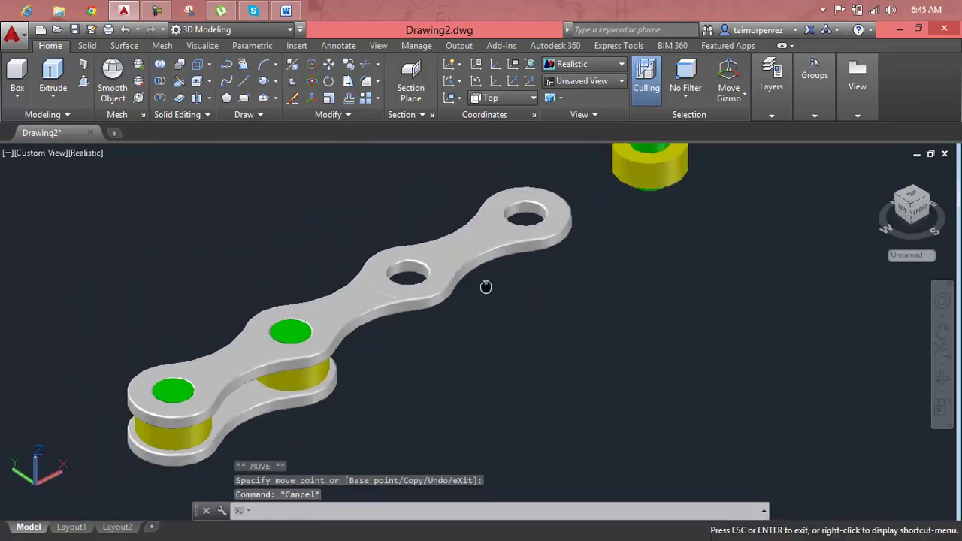
{"action": "left_click", "coordinate": [310, 378]}
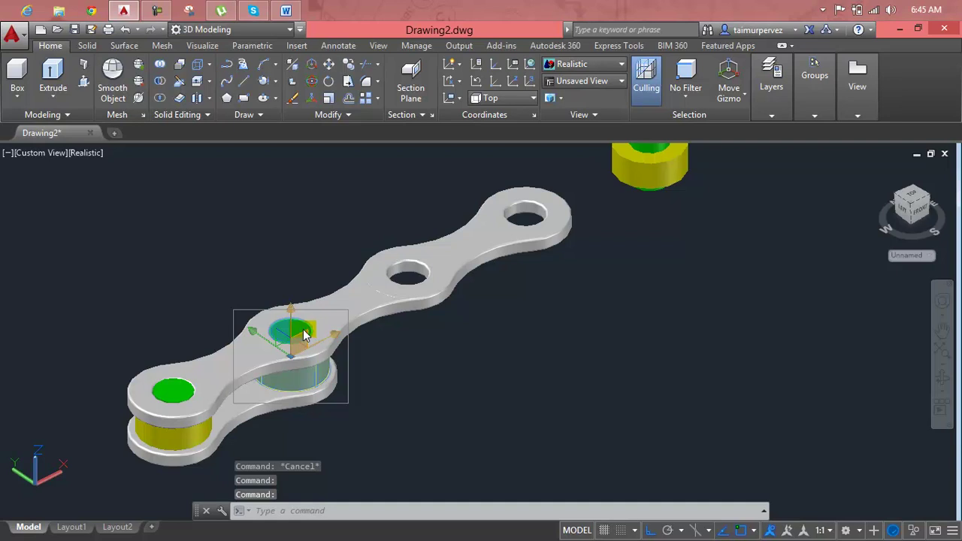
Switch to a flat Top view of the chain.
{"action": "middle_click_drag", "start_coordinate": [414, 349], "coordinate": [380, 430], "text": "shift"}
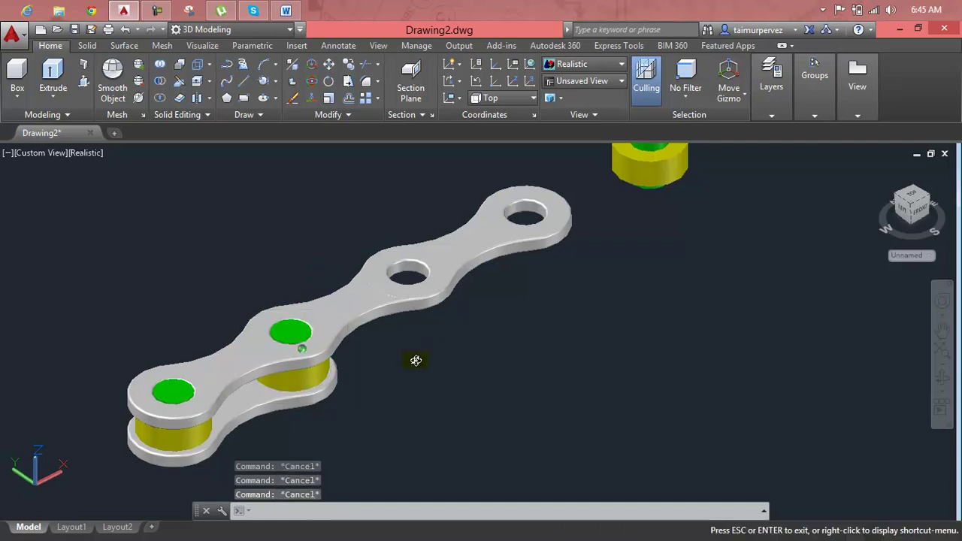
{"action": "scroll", "coordinate": [310, 353], "scroll_direction": "up", "scroll_amount": 5}
{"action": "middle_click_drag", "start_coordinate": [311, 351], "coordinate": [318, 336]}
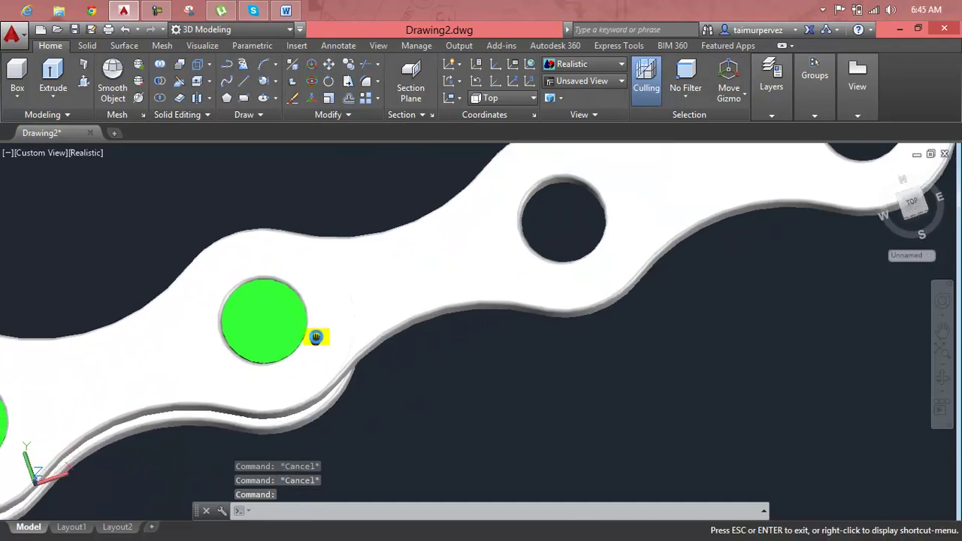
{"action": "left_click", "coordinate": [42, 154]}
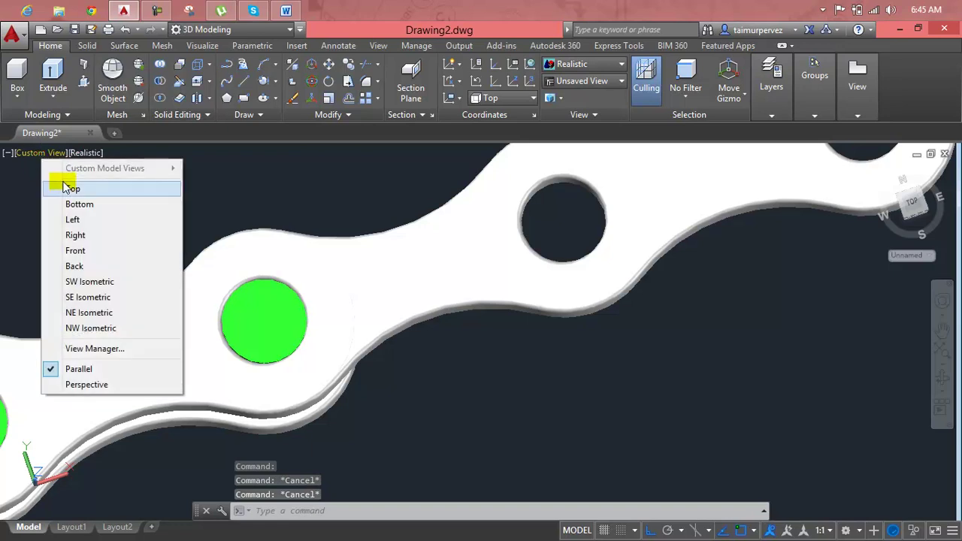
{"action": "left_click", "coordinate": [66, 184]}
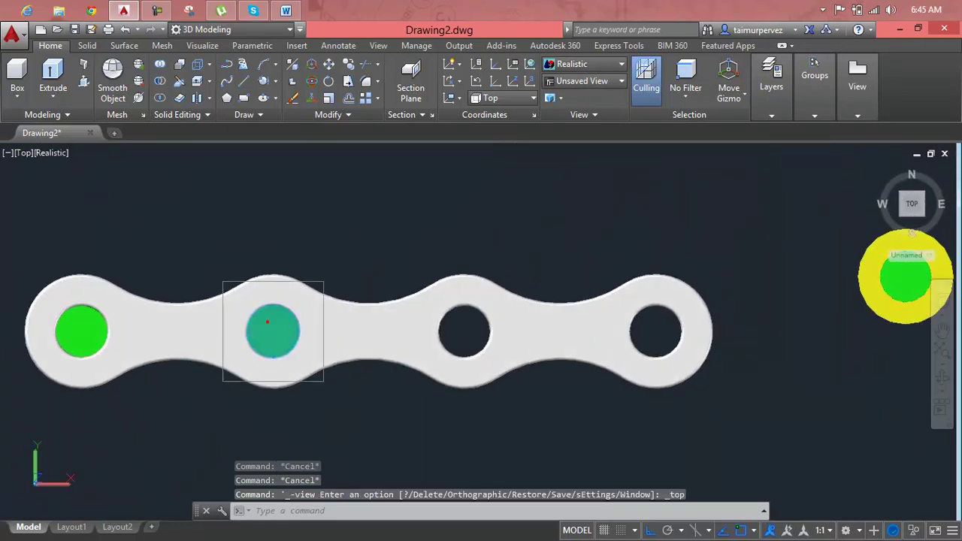
{"action": "left_click", "coordinate": [267, 322]}
{"action": "key", "text": "Escape"}
{"action": "key", "text": "Escape"}
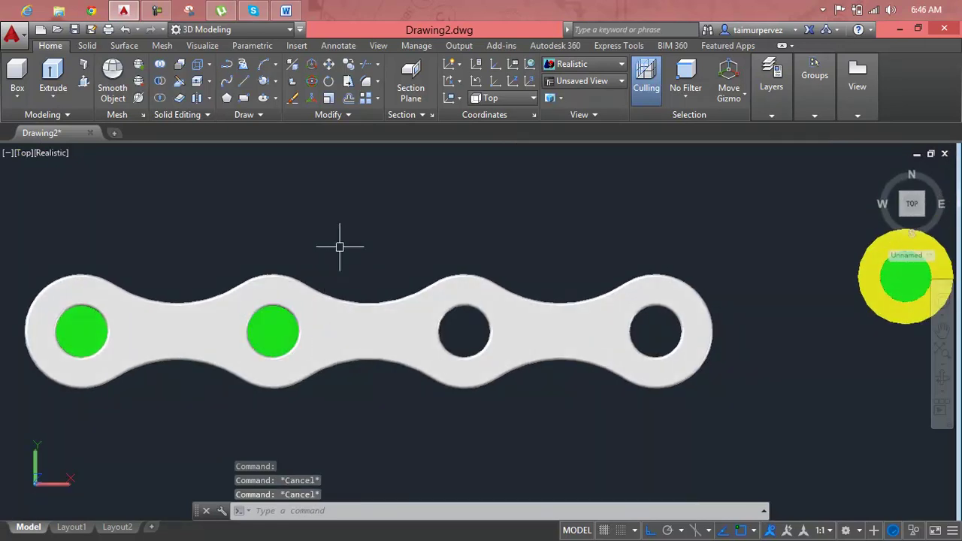
Copy the green pin from the second hole into the third hole.
{"action": "type", "text": "ct o"}
{"action": "key", "text": "Return"}
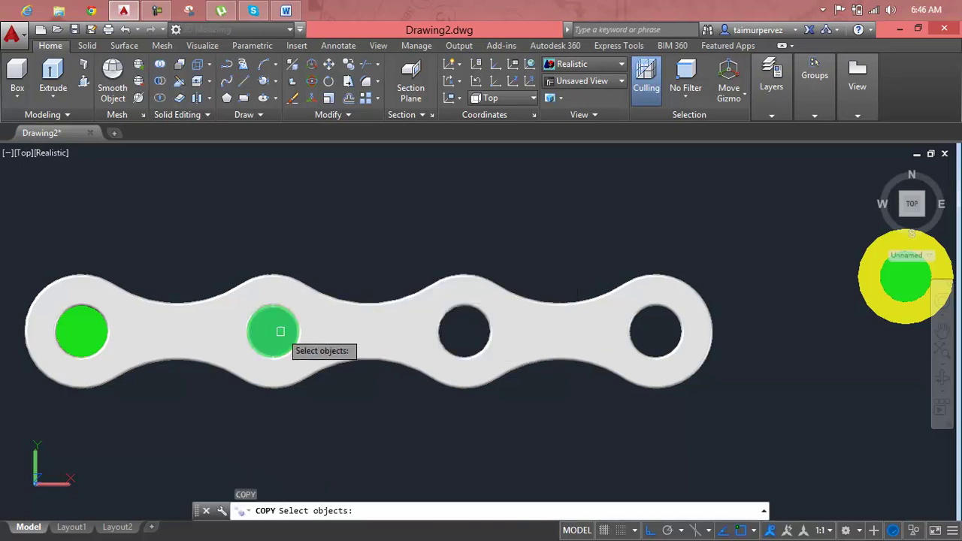
{"action": "left_click", "coordinate": [280, 332]}
{"action": "key", "text": "Return"}
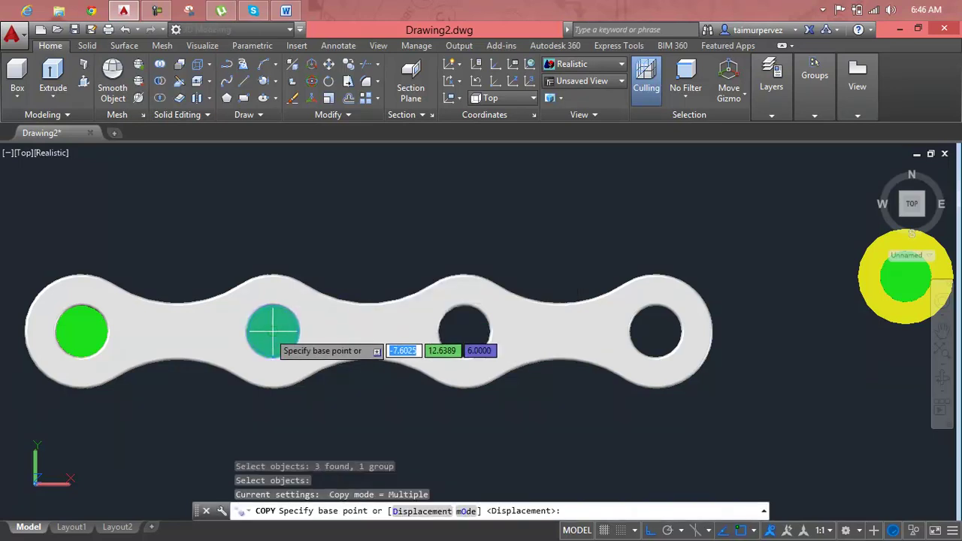
{"action": "left_click", "coordinate": [273, 331]}
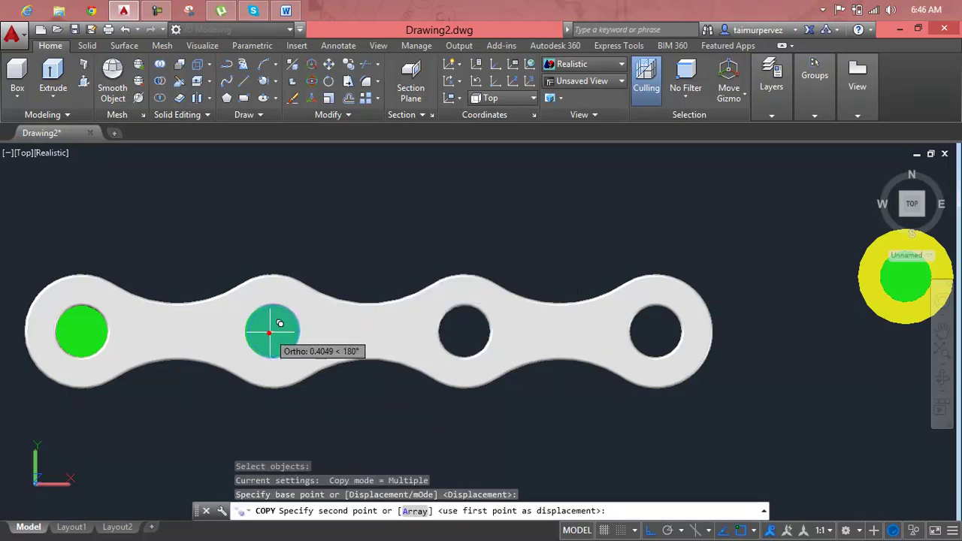
{"action": "left_click", "coordinate": [464, 331]}
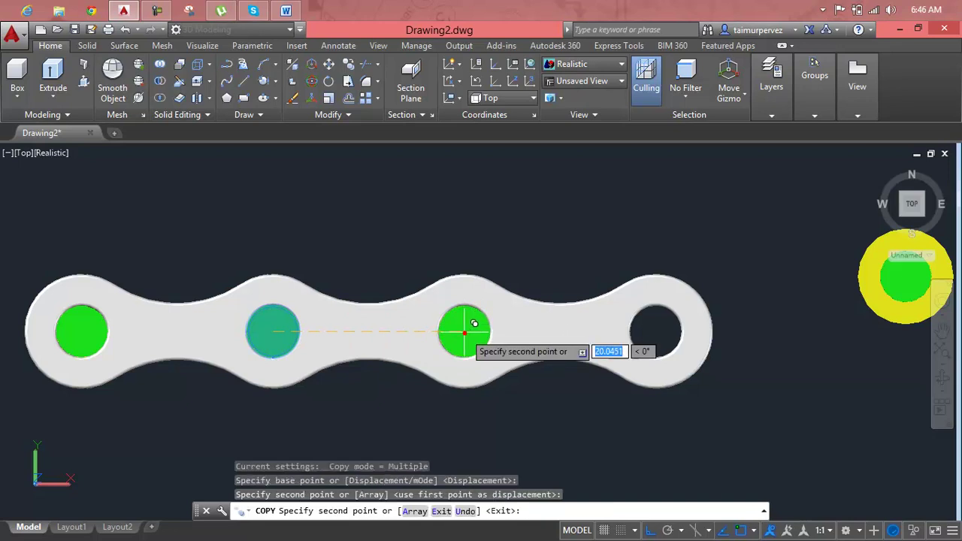
Place the last pin copy in the fourth hole and orbit to an elevated view.
{"action": "left_click", "coordinate": [656, 330]}
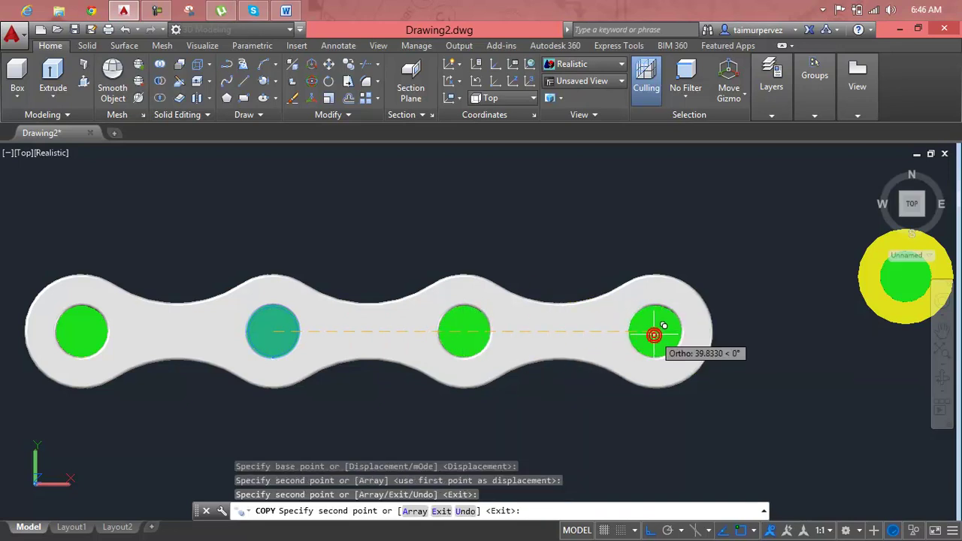
{"action": "key", "text": "Escape"}
{"action": "key", "text": "Escape"}
{"action": "key", "text": "Escape"}
{"action": "key", "text": "Escape"}
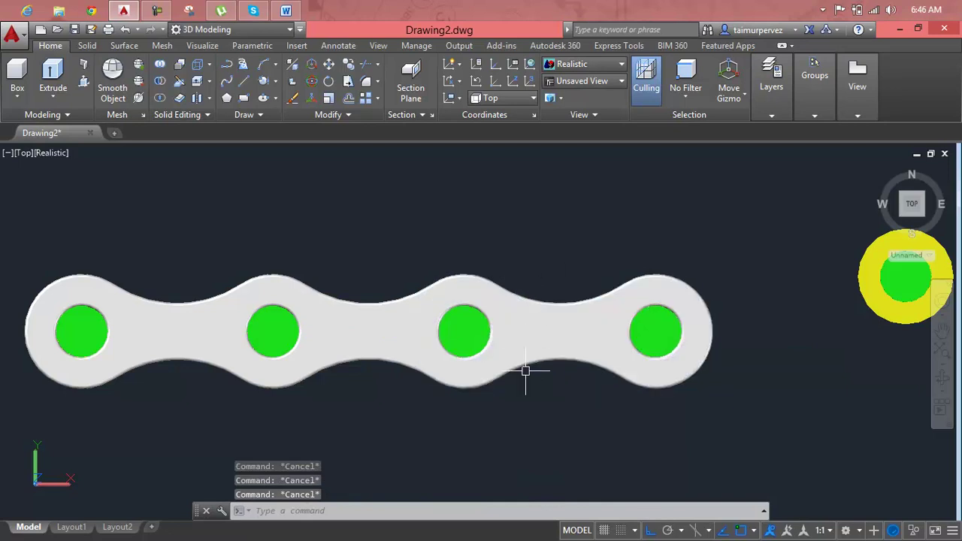
{"action": "middle_click_drag", "start_coordinate": [534, 442], "coordinate": [544, 291], "text": "shift"}
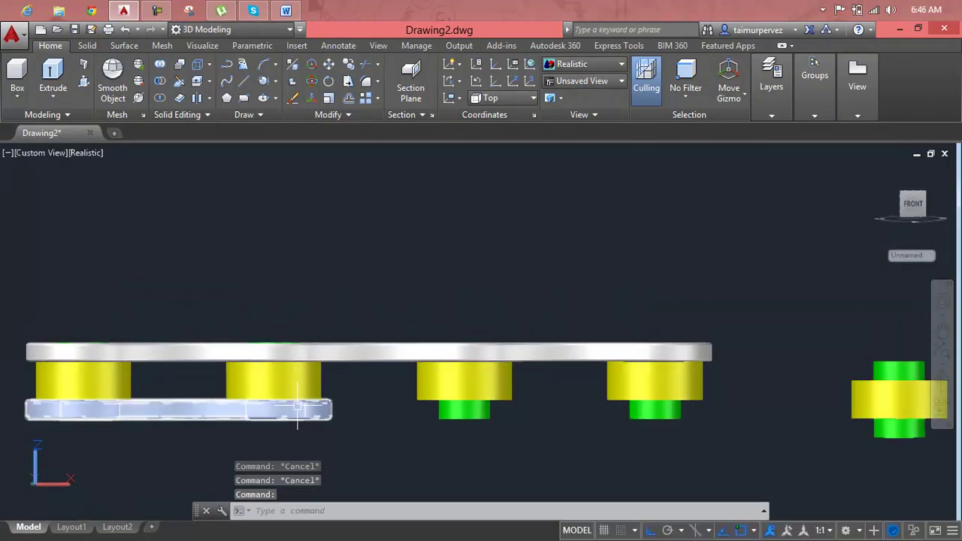
{"action": "middle_click_drag", "start_coordinate": [430, 382], "coordinate": [429, 446], "text": "shift"}
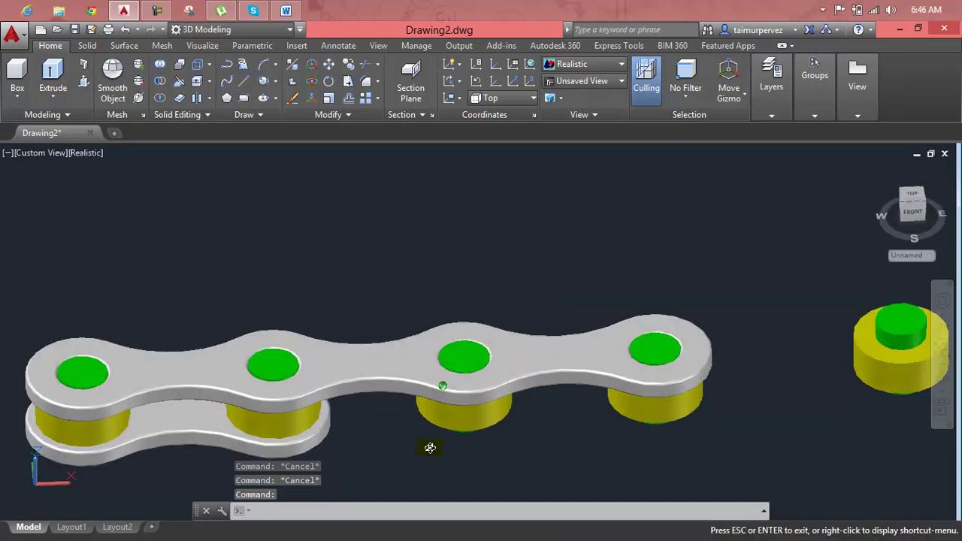
Start copying the middle link plate from a base point on its edge.
{"action": "left_click", "coordinate": [451, 395]}
{"action": "key", "text": "Escape"}
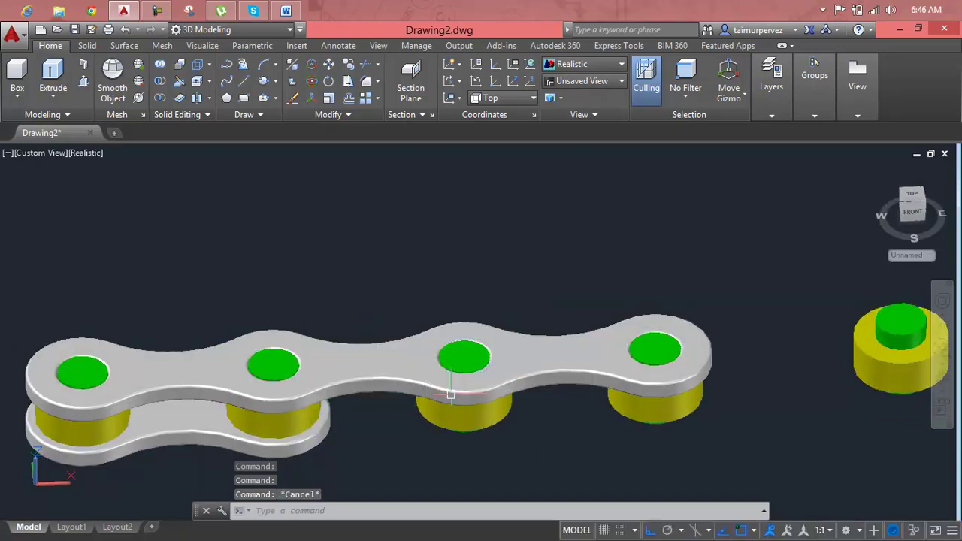
{"action": "left_click", "coordinate": [450, 395]}
{"action": "scroll", "coordinate": [379, 386], "scroll_direction": "up", "scroll_amount": 2}
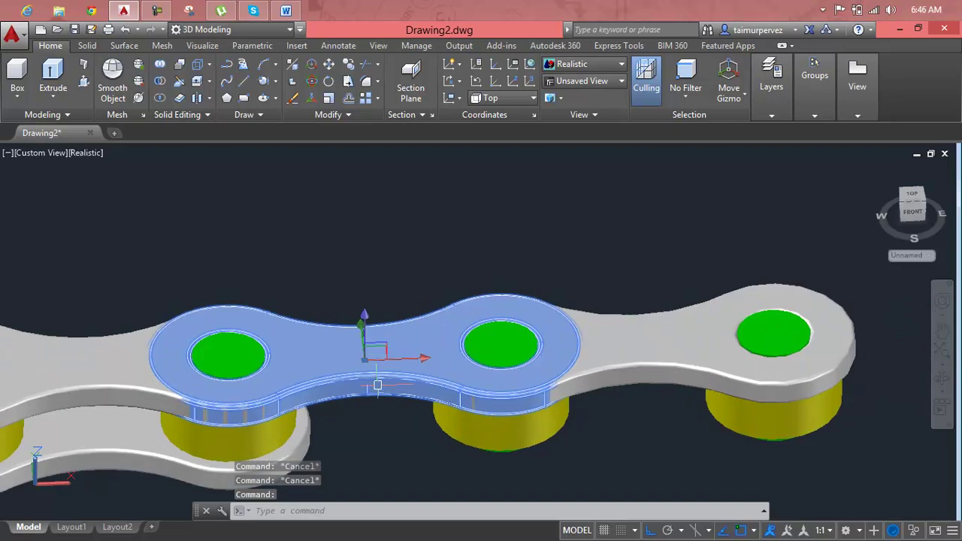
{"action": "middle_click_drag", "start_coordinate": [379, 386], "coordinate": [408, 325]}
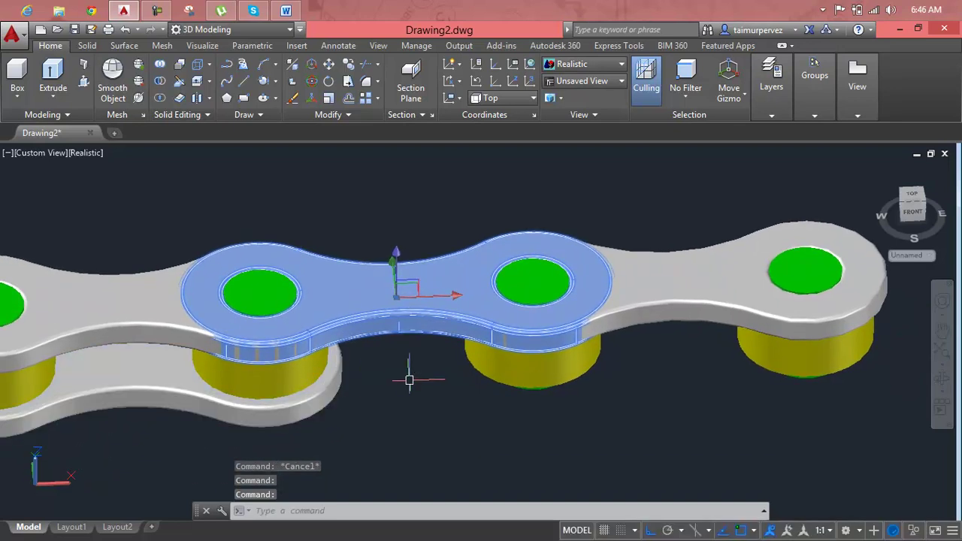
{"action": "type", "text": "cp"}
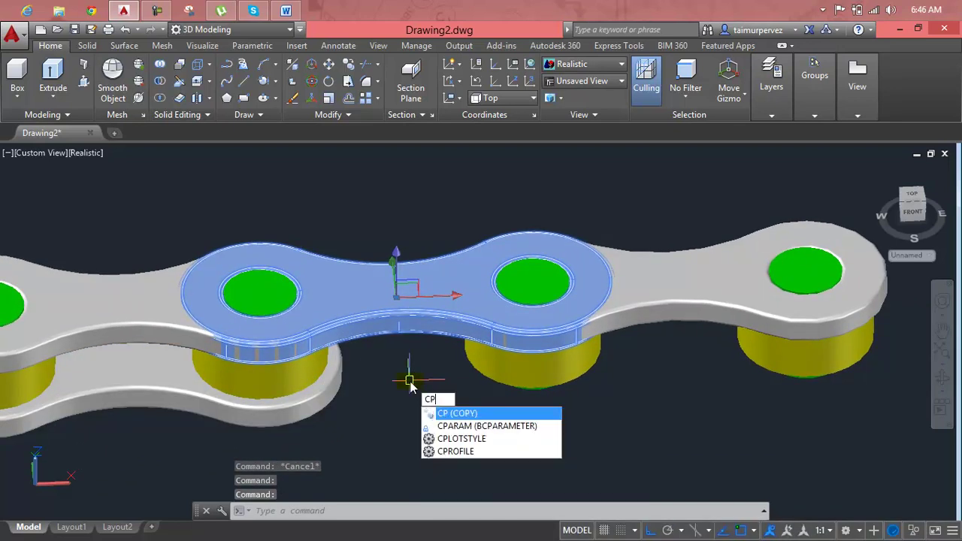
{"action": "key", "text": "Return"}
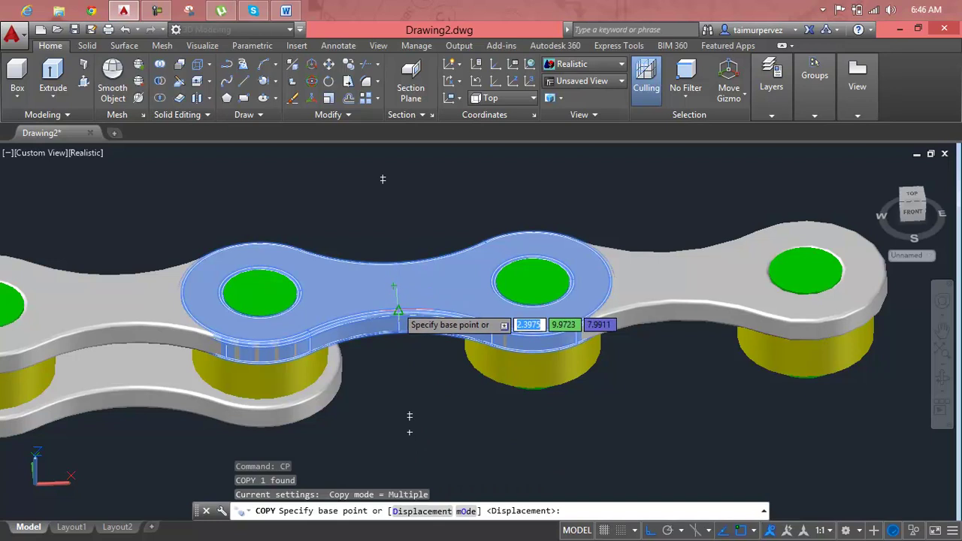
{"action": "left_click", "coordinate": [398, 309]}
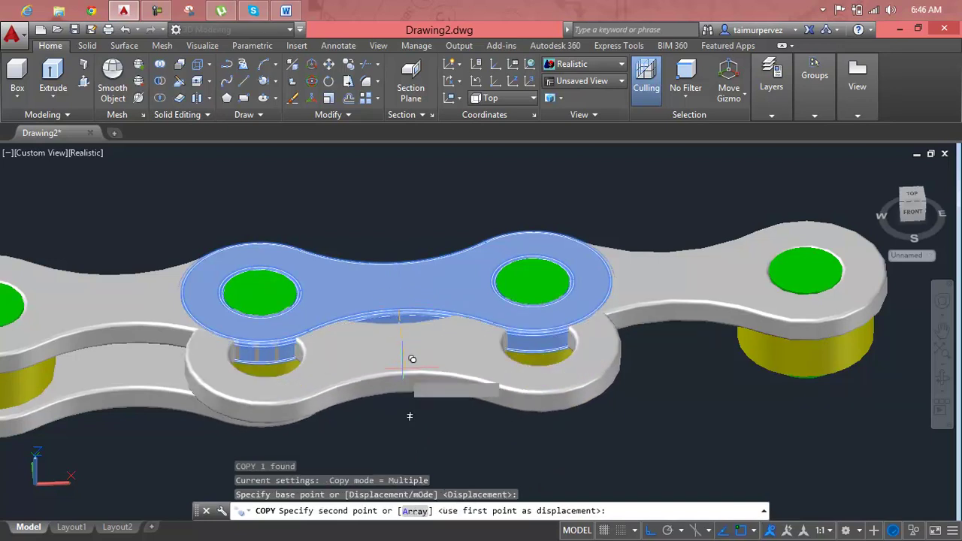
{"action": "middle_click", "coordinate": [406, 386]}
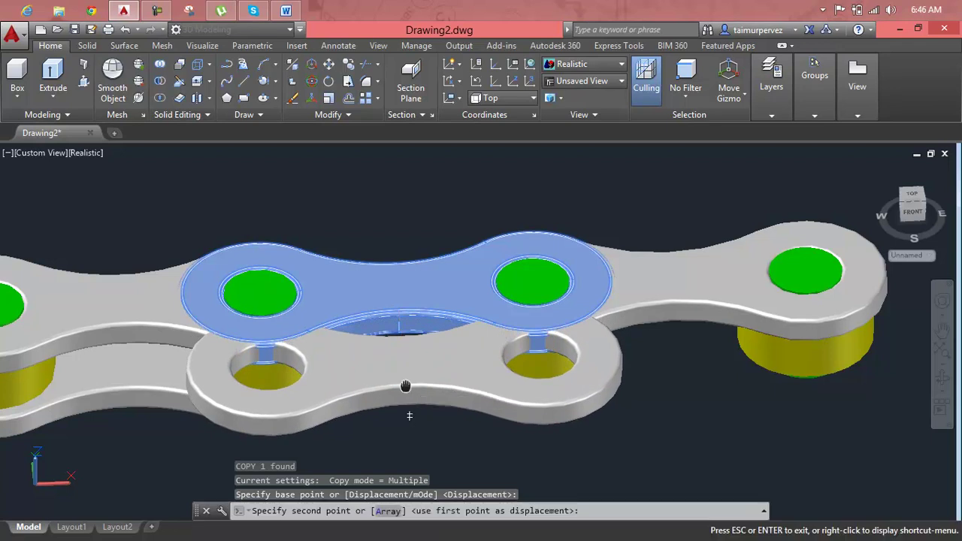
{"action": "middle_click_drag", "start_coordinate": [405, 387], "coordinate": [419, 305]}
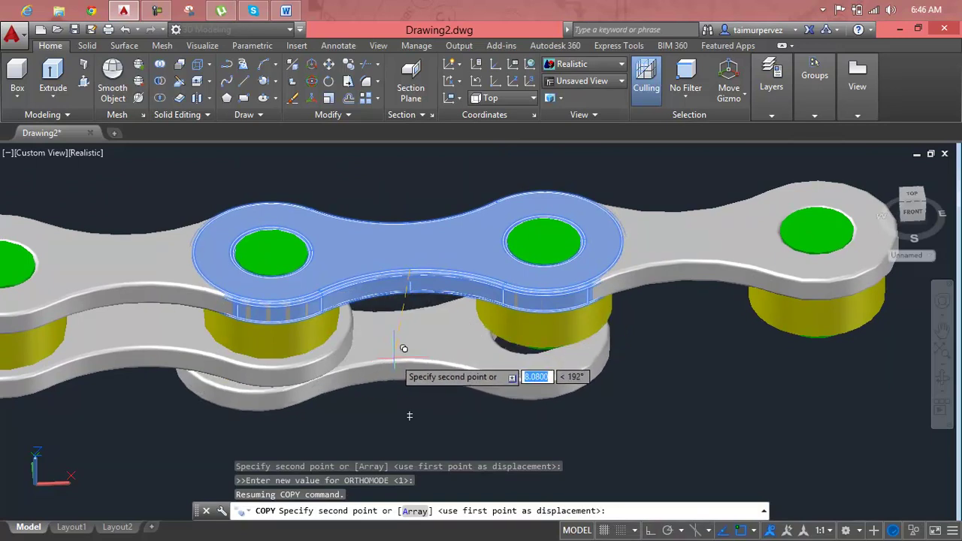
With Ortho on, place the plate copy directly below the original along -Z.
{"action": "key", "text": "F8"}
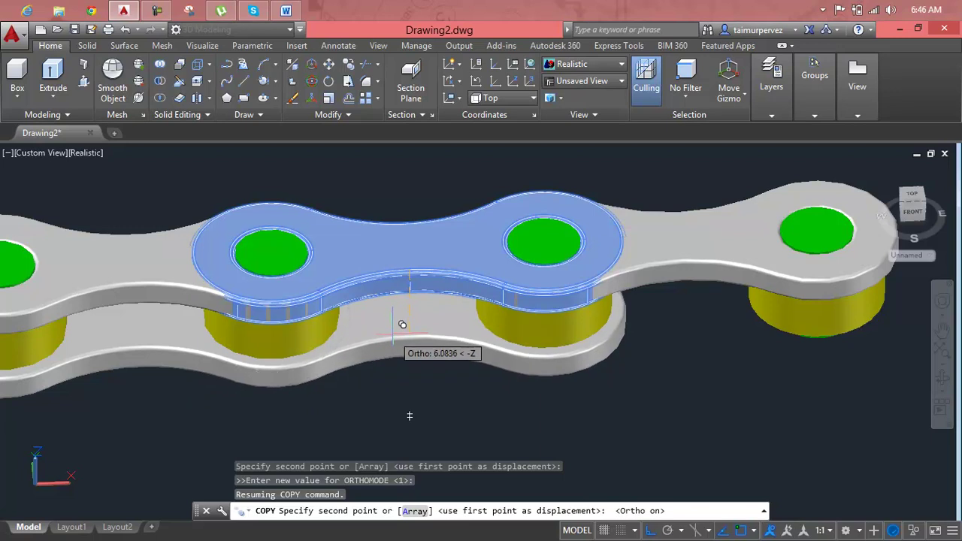
{"action": "scroll", "coordinate": [402, 325], "scroll_direction": "up", "scroll_amount": 3}
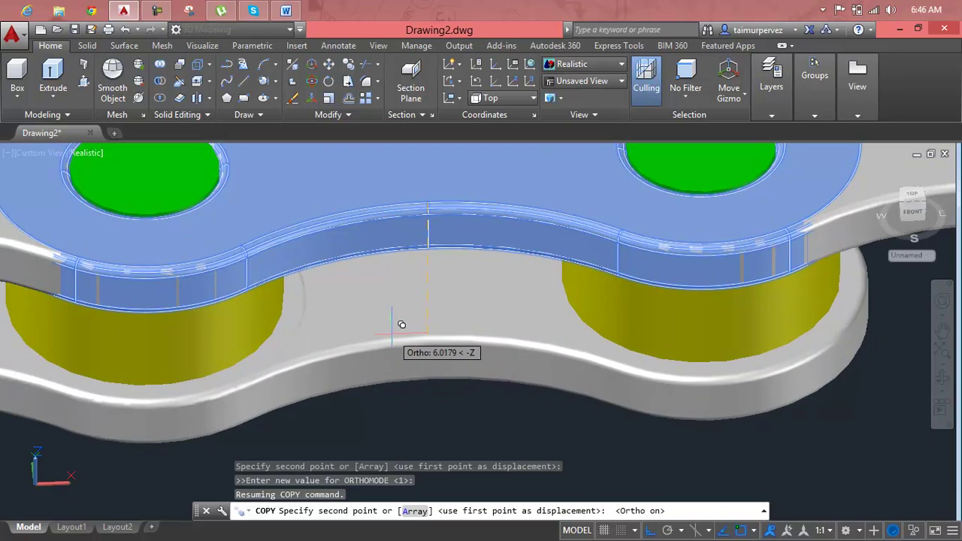
{"action": "left_click", "coordinate": [402, 325]}
{"action": "scroll", "coordinate": [393, 333], "scroll_direction": "down", "scroll_amount": 2}
{"action": "scroll", "coordinate": [462, 333], "scroll_direction": "down", "scroll_amount": 2}
{"action": "mouse_move", "coordinate": [490, 350]}
{"action": "middle_mouse_down"}
{"action": "mouse_move", "coordinate": [494, 383]}
{"action": "mouse_move", "coordinate": [399, 408]}
{"action": "middle_mouse_up"}
{"action": "key", "text": "Escape"}
{"action": "middle_click_drag", "start_coordinate": [511, 382], "coordinate": [257, 398]}
Start copying the right link plate, with a base point on the link.
{"action": "key", "text": "Escape"}
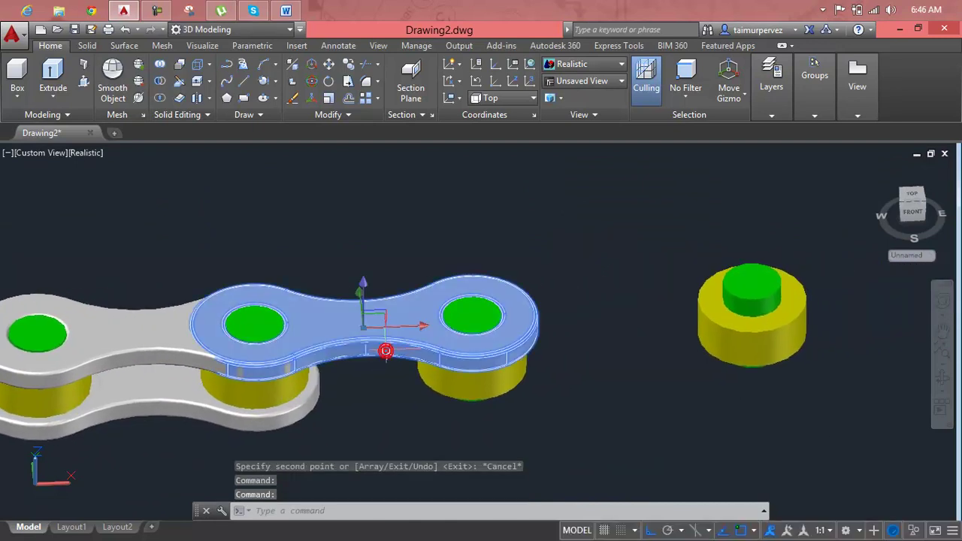
{"action": "key", "text": "Escape"}
{"action": "type", "text": "p"}
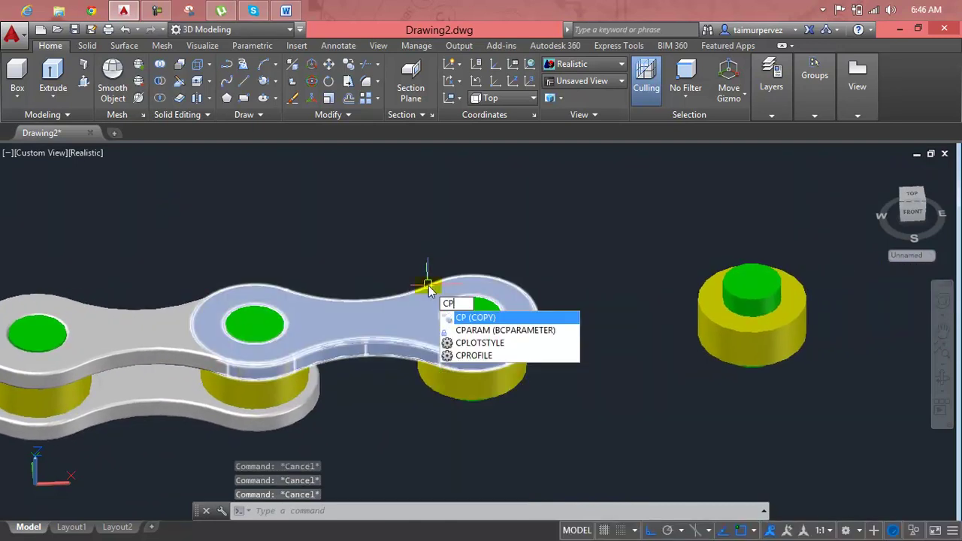
{"action": "key", "text": "Return"}
{"action": "left_click", "coordinate": [406, 325]}
{"action": "key", "text": "Return"}
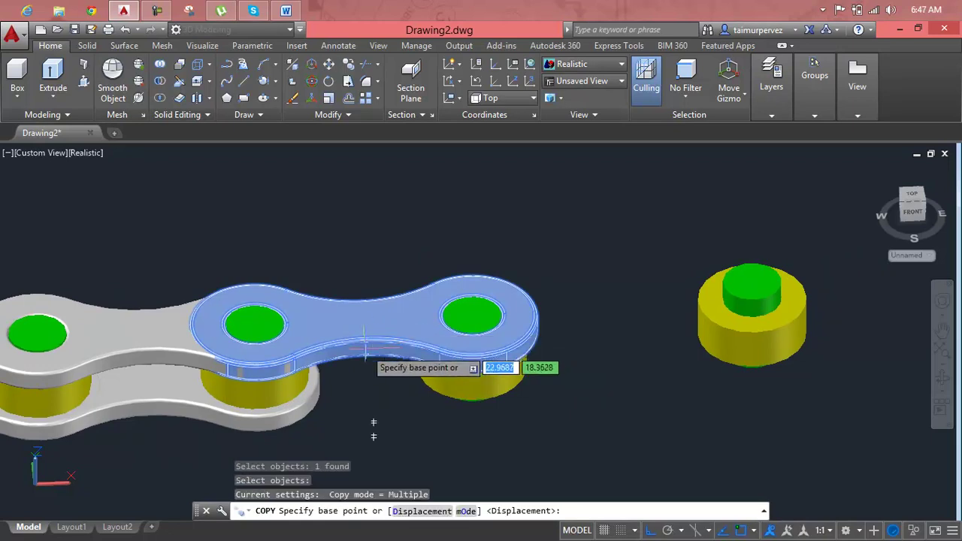
{"action": "left_click", "coordinate": [376, 376]}
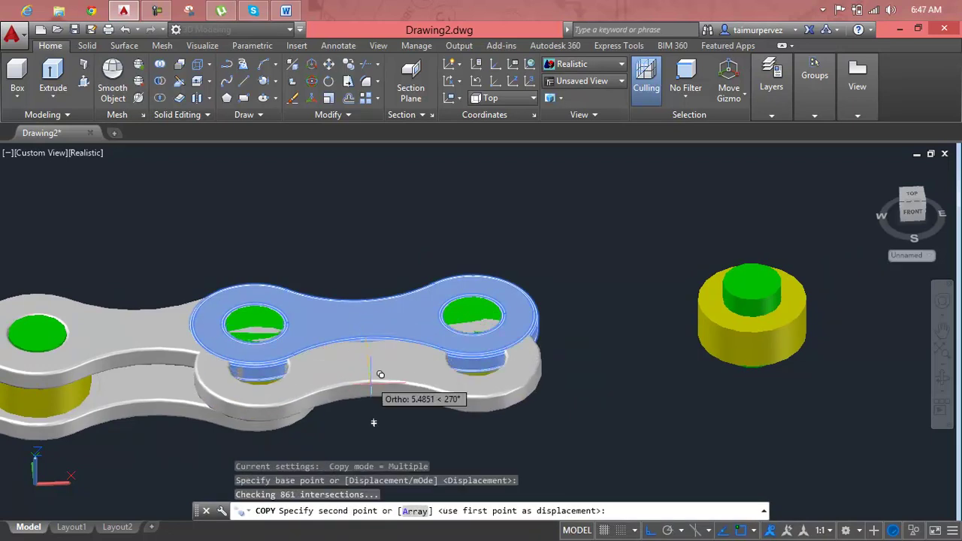
With ortho off, place the copied plate beneath the bushings.
{"action": "scroll", "coordinate": [378, 380], "scroll_direction": "up", "scroll_amount": 3}
{"action": "scroll", "coordinate": [378, 381], "scroll_direction": "up", "scroll_amount": 2}
{"action": "mouse_move", "coordinate": [378, 380]}
{"action": "middle_mouse_down"}
{"action": "mouse_move", "coordinate": [436, 286]}
{"action": "mouse_move", "coordinate": [511, 208]}
{"action": "middle_mouse_up"}
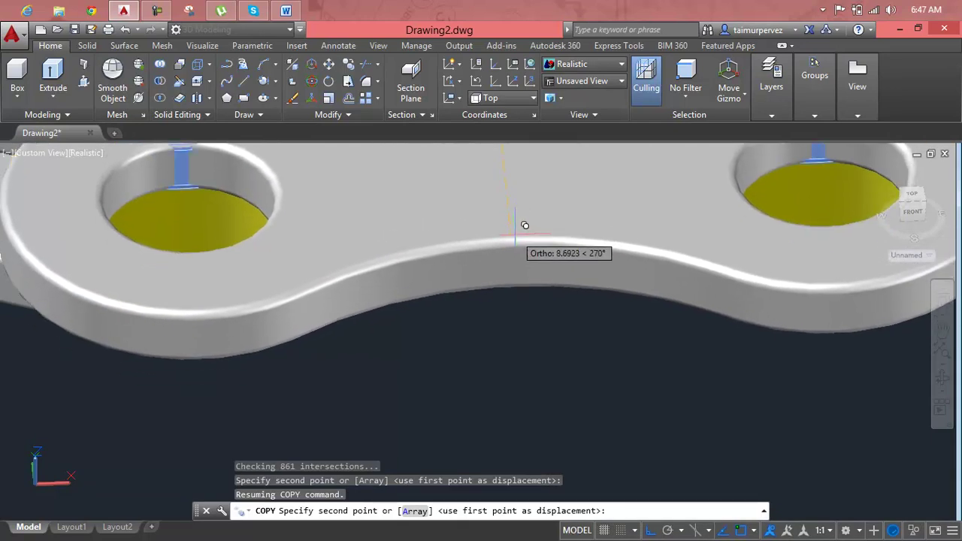
{"action": "scroll", "coordinate": [522, 225], "scroll_direction": "up", "scroll_amount": 2}
{"action": "middle_click_drag", "start_coordinate": [498, 240], "coordinate": [489, 343]}
{"action": "scroll", "coordinate": [489, 343], "scroll_direction": "down", "scroll_amount": 3}
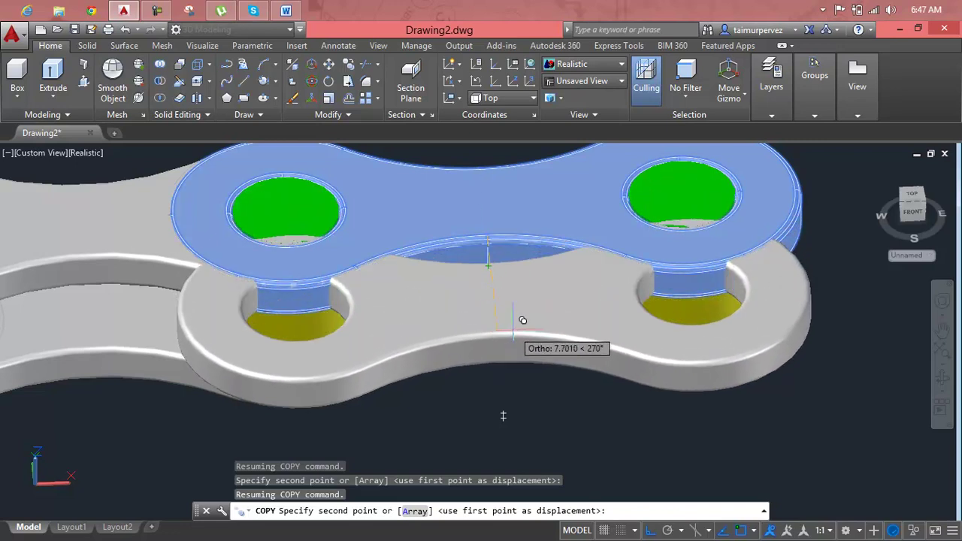
{"action": "key", "text": "F8"}
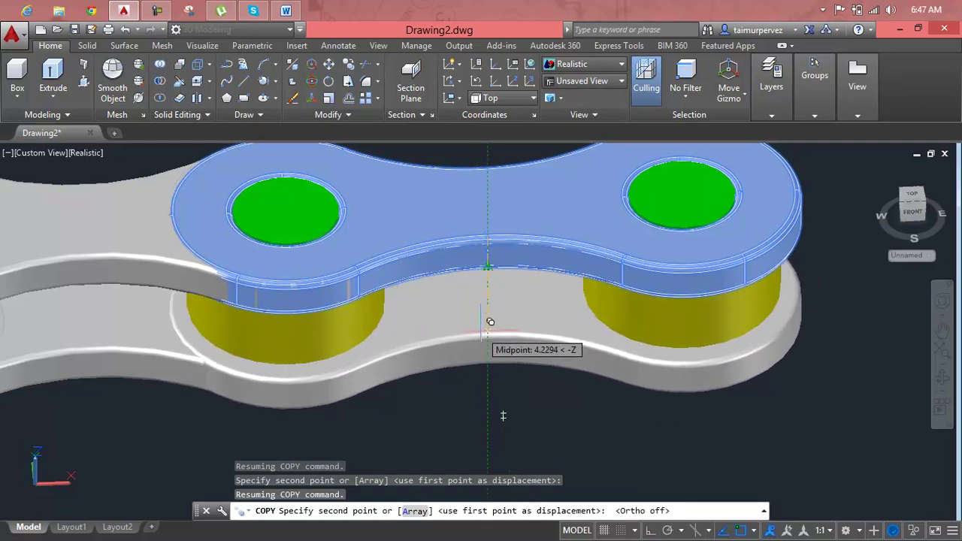
{"action": "left_click", "coordinate": [488, 329]}
{"action": "key", "text": "Escape"}
{"action": "key", "text": "Escape"}
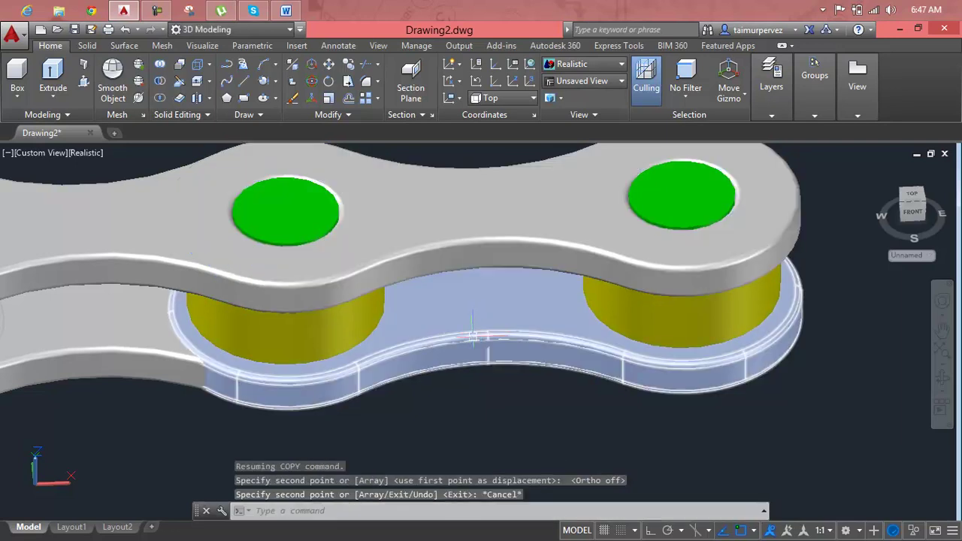
Move the copied lower plate to a new height along its vertical axis.
{"action": "scroll", "coordinate": [465, 356], "scroll_direction": "down", "scroll_amount": 4}
{"action": "scroll", "coordinate": [413, 362], "scroll_direction": "up", "scroll_amount": 6}
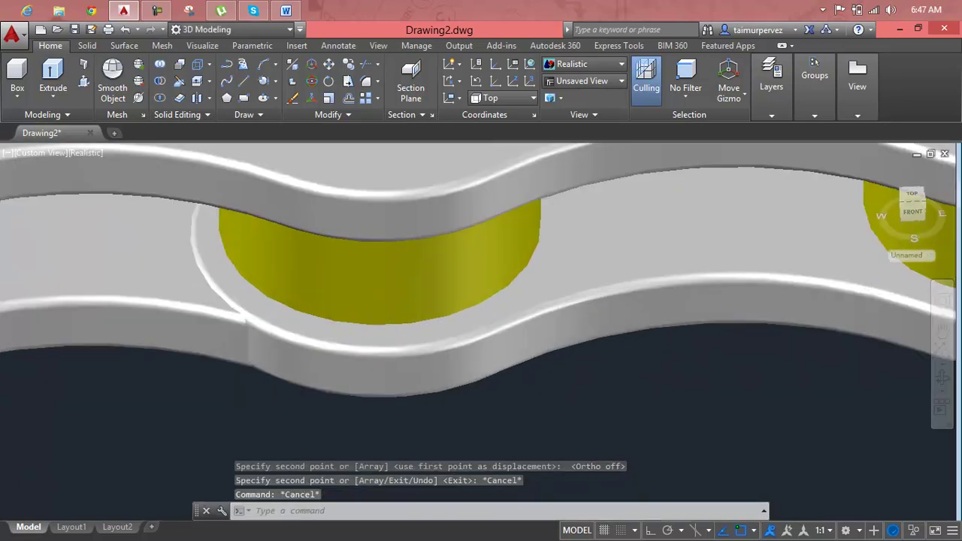
{"action": "left_click", "coordinate": [382, 356]}
{"action": "scroll", "coordinate": [759, 227], "scroll_direction": "down", "scroll_amount": 2}
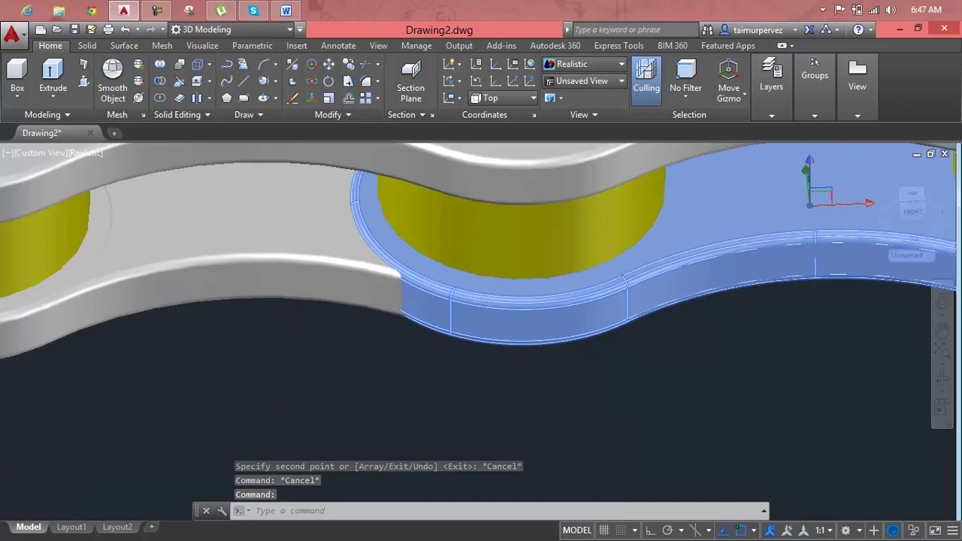
{"action": "left_click", "coordinate": [811, 167]}
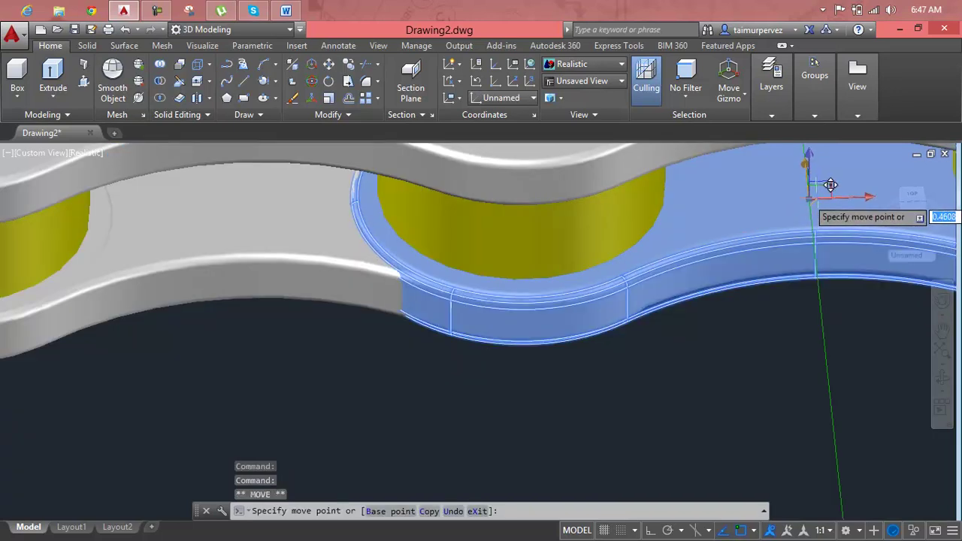
{"action": "left_click", "coordinate": [830, 185]}
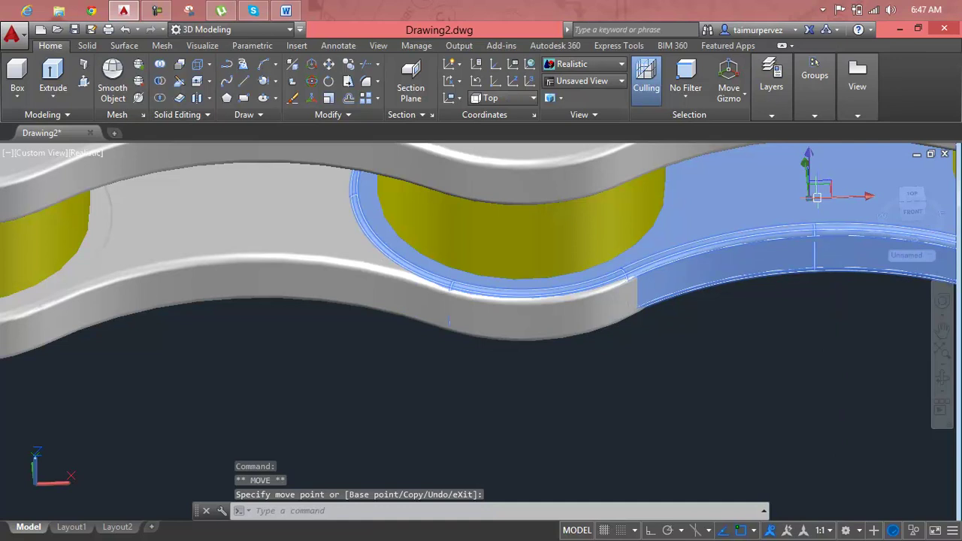
{"action": "key", "text": "Escape"}
Delete the extra plate at the chain's right end and orbit to a front view.
{"action": "scroll", "coordinate": [803, 263], "scroll_direction": "down", "scroll_amount": 5}
{"action": "left_click", "coordinate": [794, 263]}
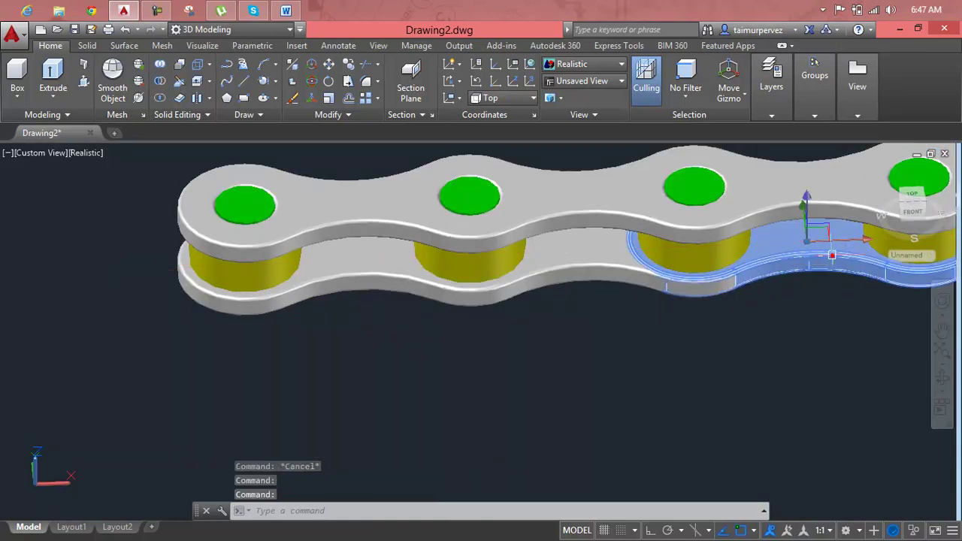
{"action": "key", "text": "Escape"}
{"action": "left_click", "coordinate": [832, 260]}
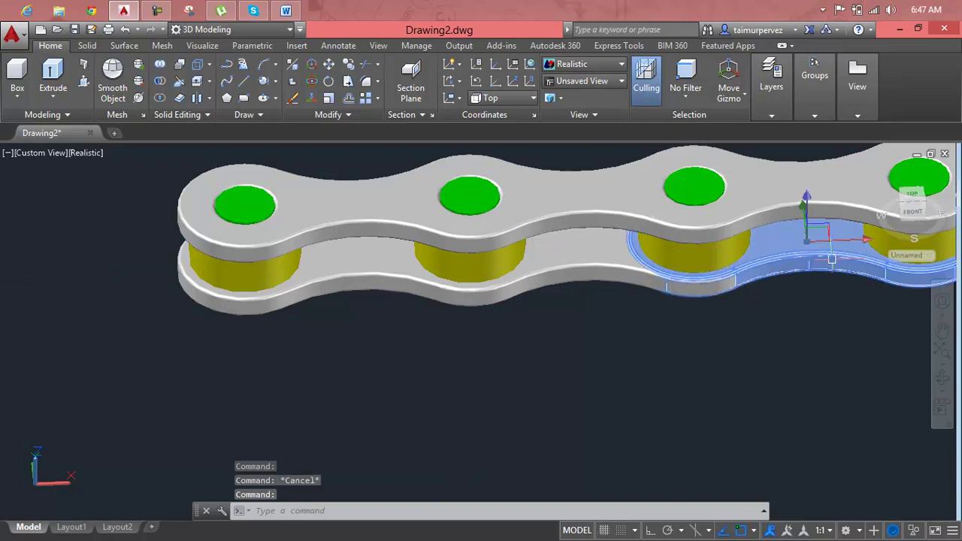
{"action": "key", "text": "Delete"}
{"action": "middle_click_drag", "start_coordinate": [831, 264], "coordinate": [551, 288]}
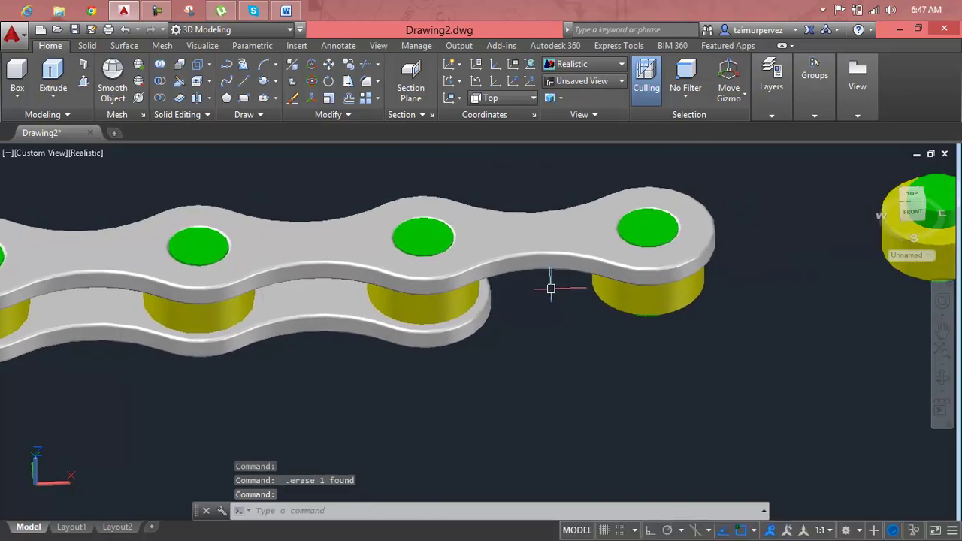
{"action": "key", "text": "Escape"}
{"action": "middle_click_drag", "start_coordinate": [569, 342], "coordinate": [556, 281], "text": "shift"}
Cancel a first copy attempt and switch the viewport to the Front preset view.
{"action": "scroll", "coordinate": [471, 239], "scroll_direction": "up", "scroll_amount": 2}
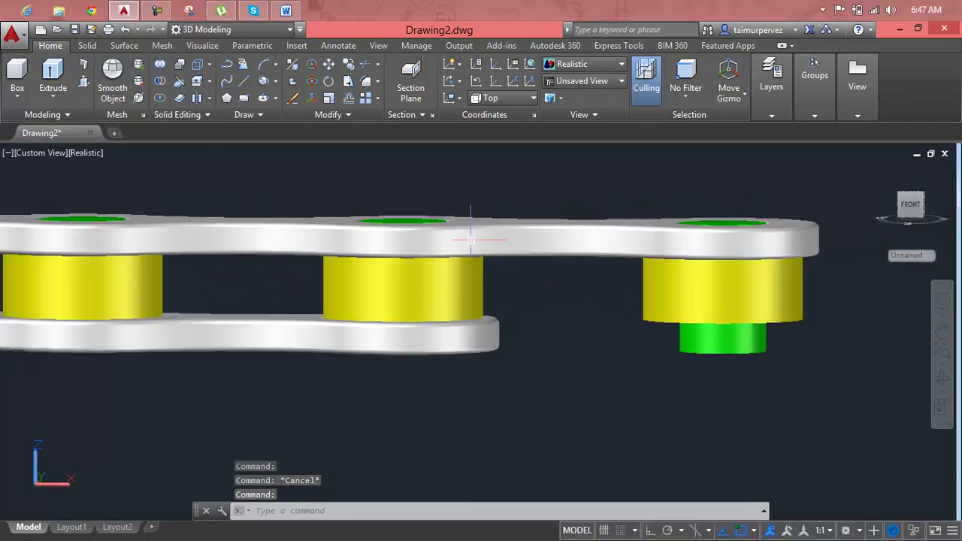
{"action": "scroll", "coordinate": [471, 239], "scroll_direction": "up", "scroll_amount": 1}
{"action": "left_click", "coordinate": [531, 237]}
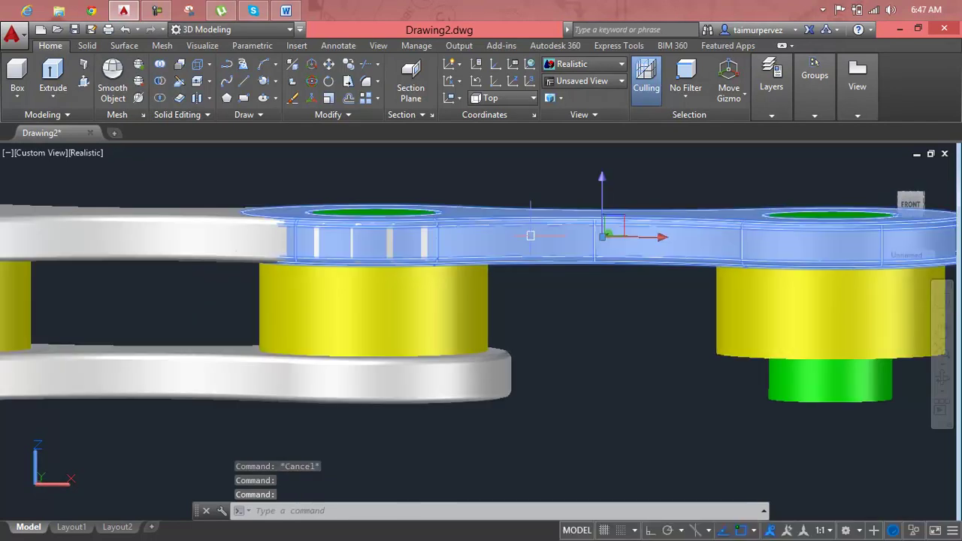
{"action": "type", "text": "cp"}
{"action": "key", "text": "Return"}
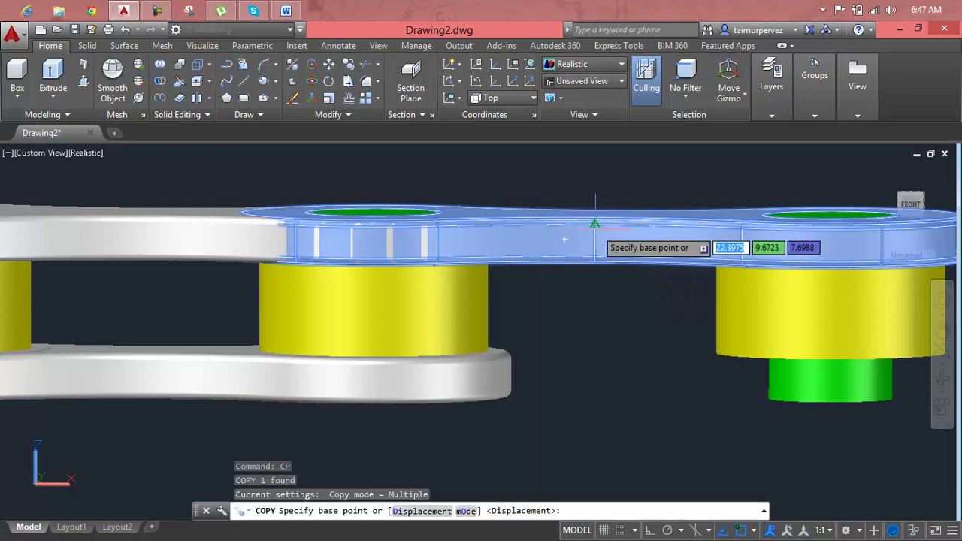
{"action": "left_click", "coordinate": [595, 224]}
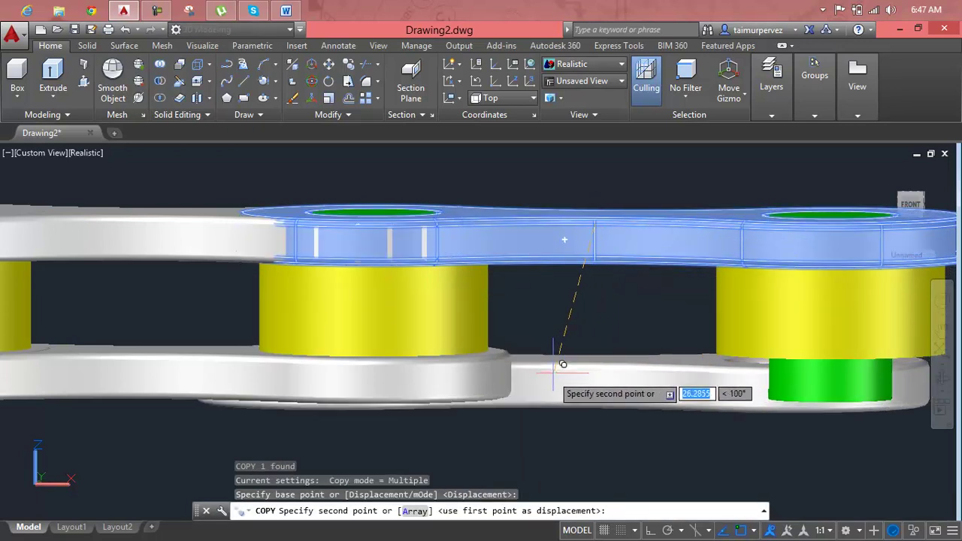
{"action": "key", "text": "Escape"}
{"action": "key", "text": "Escape"}
{"action": "key", "text": "Escape"}
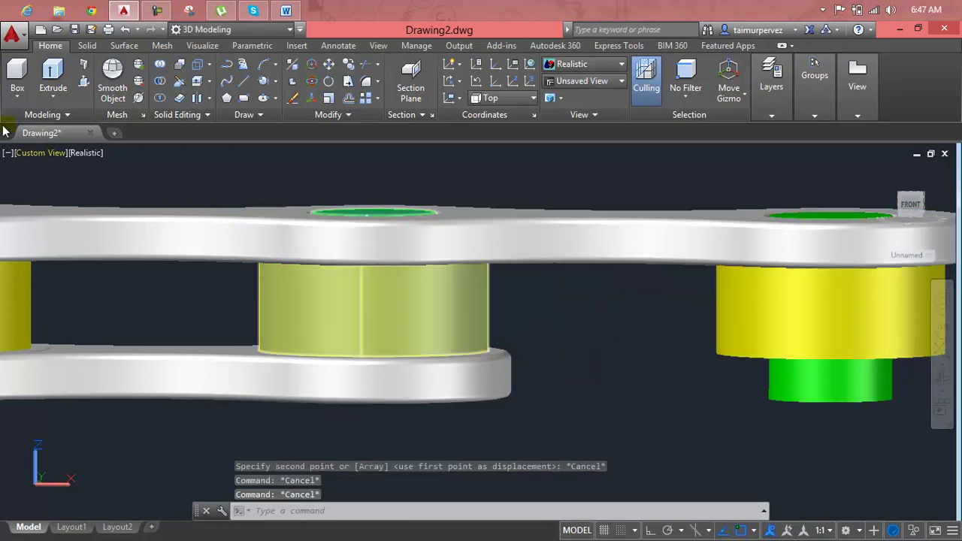
{"action": "left_click", "coordinate": [27, 154]}
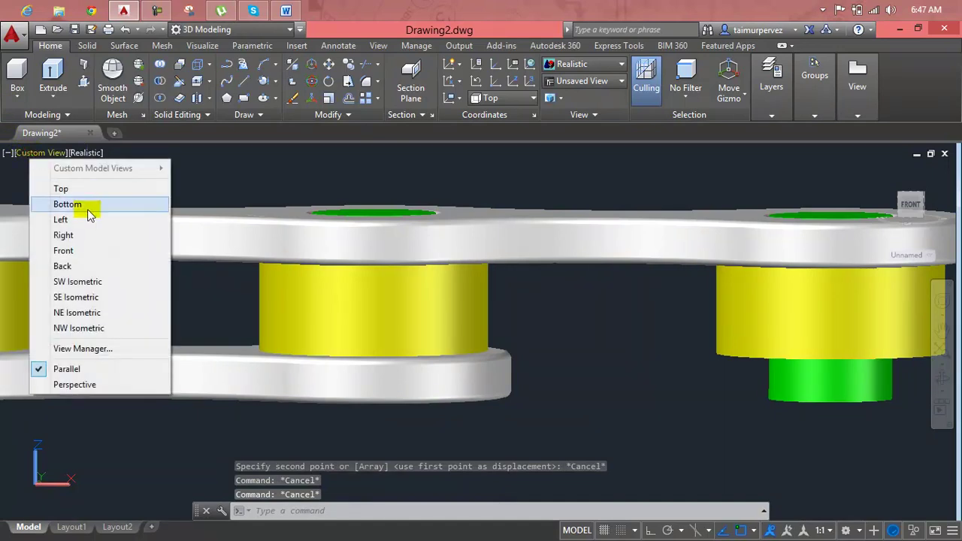
{"action": "left_click", "coordinate": [96, 250]}
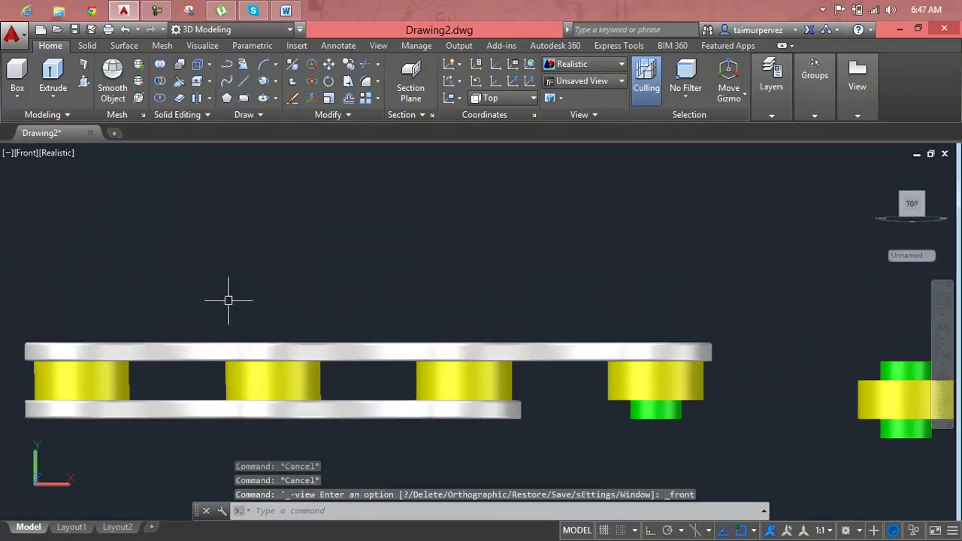
{"action": "key", "text": "Escape"}
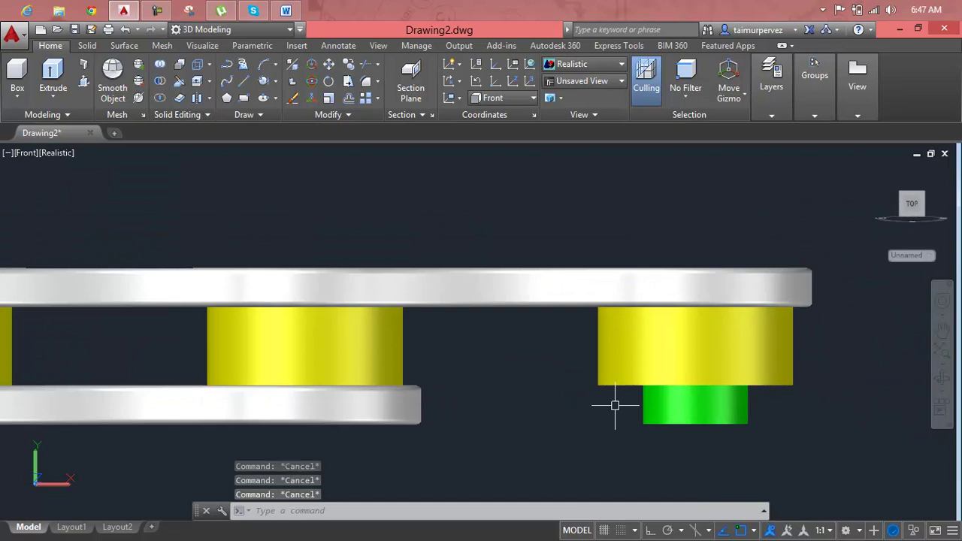
Copy the top right-end plate down as the lower plate, then orbit to check.
{"action": "type", "text": "cp"}
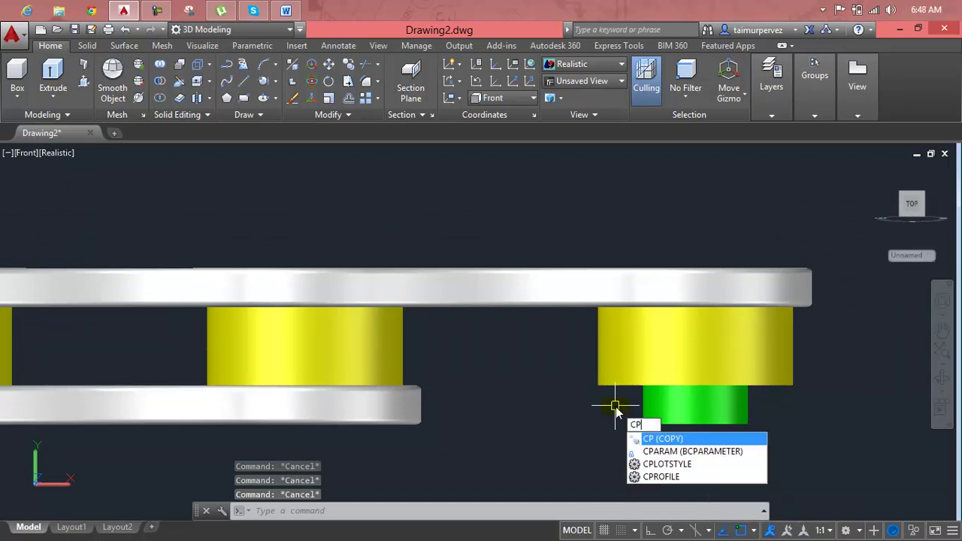
{"action": "key", "text": "Return"}
{"action": "left_click", "coordinate": [575, 288]}
{"action": "key", "text": "Return"}
{"action": "left_click", "coordinate": [571, 288]}
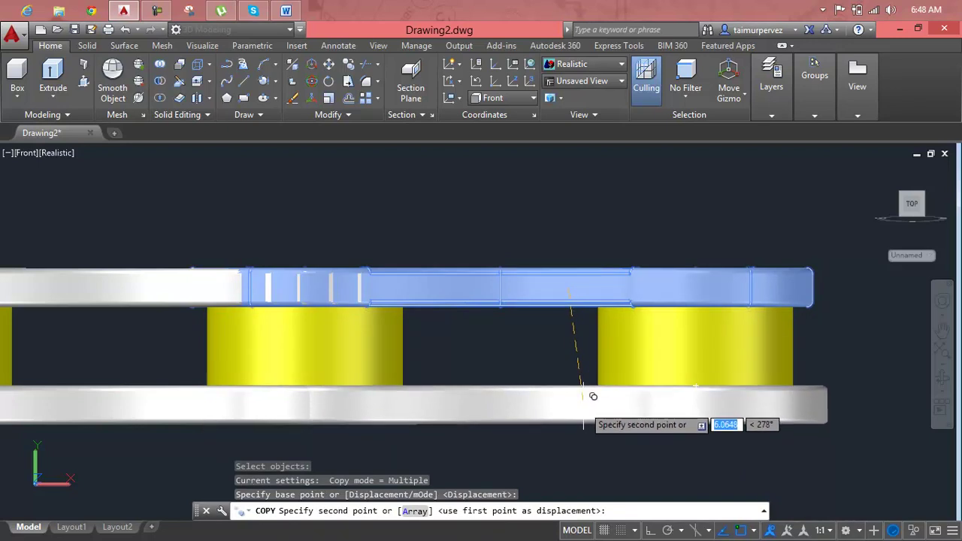
{"action": "left_click", "coordinate": [584, 396]}
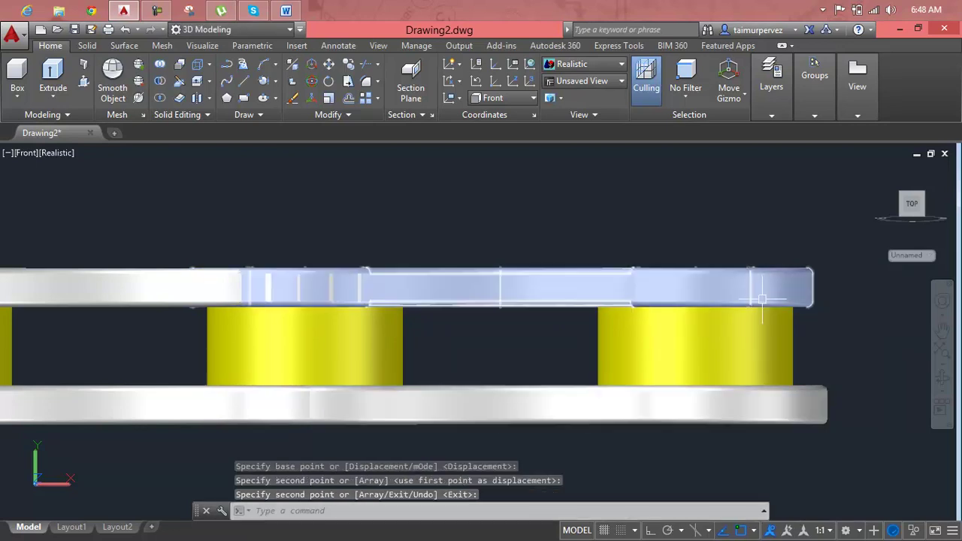
{"action": "key", "text": "Escape"}
{"action": "key", "text": "Escape"}
{"action": "mouse_move", "coordinate": [726, 235]}
{"action": "middle_mouse_down", "text": "shift"}
{"action": "mouse_move", "coordinate": [730, 393]}
{"action": "mouse_move", "coordinate": [699, 354]}
{"action": "mouse_move", "coordinate": [706, 436]}
{"action": "mouse_move", "coordinate": [714, 329]}
{"action": "middle_mouse_up", "text": "shift"}
{"action": "mouse_move", "coordinate": [563, 389]}
{"action": "middle_mouse_down", "text": "shift"}
{"action": "mouse_move", "coordinate": [627, 337]}
{"action": "mouse_move", "coordinate": [640, 255]}
{"action": "mouse_move", "coordinate": [659, 227]}
{"action": "mouse_move", "coordinate": [690, 236]}
{"action": "mouse_move", "coordinate": [687, 279]}
{"action": "mouse_move", "coordinate": [629, 354]}
{"action": "mouse_move", "coordinate": [704, 333]}
{"action": "mouse_move", "coordinate": [704, 246]}
{"action": "mouse_move", "coordinate": [724, 253]}
{"action": "mouse_move", "coordinate": [623, 290]}
{"action": "mouse_move", "coordinate": [627, 297]}
{"action": "mouse_move", "coordinate": [397, 287]}
{"action": "middle_mouse_up", "text": "shift"}
{"action": "scroll", "coordinate": [555, 265], "scroll_direction": "down", "scroll_amount": 3}
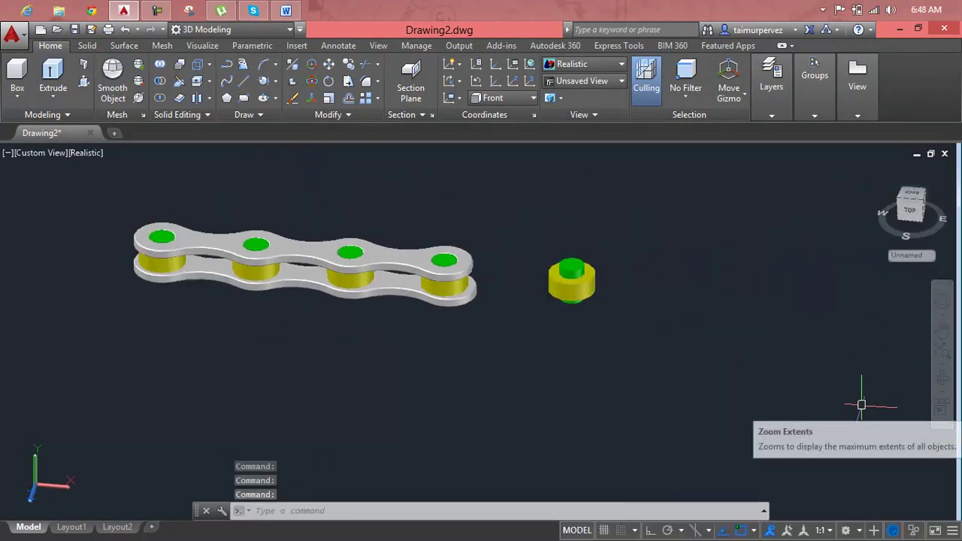
Delete the loose roller and pin.
{"action": "left_click", "coordinate": [680, 260]}
{"action": "left_click", "coordinate": [510, 336]}
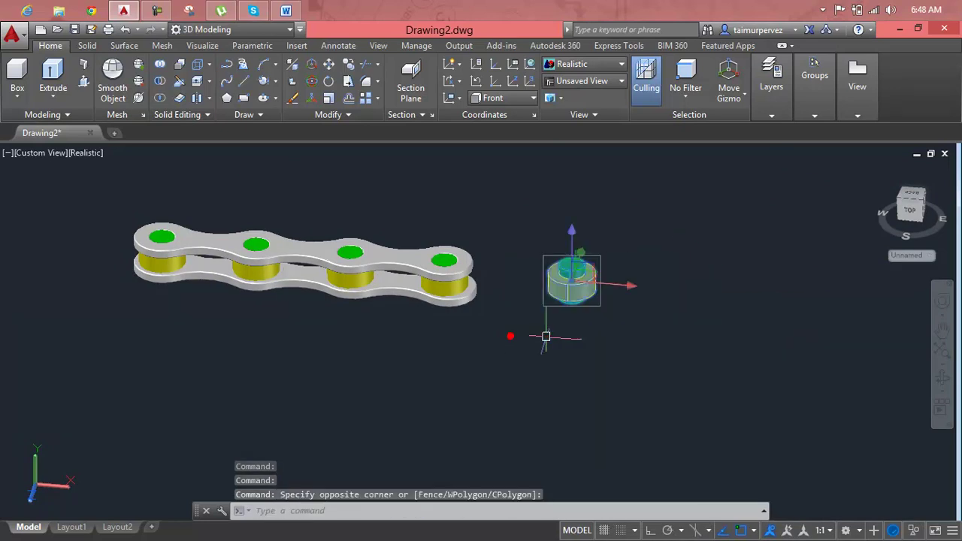
{"action": "key", "text": "Delete"}
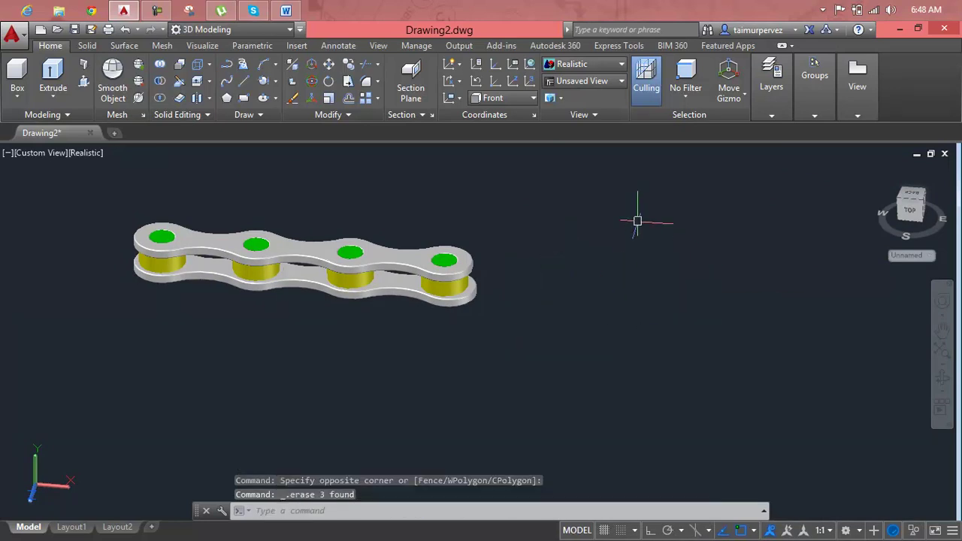
Window-select all chain parts and join them into one unnamed group.
{"action": "left_click", "coordinate": [637, 221]}
{"action": "left_click", "coordinate": [71, 354]}
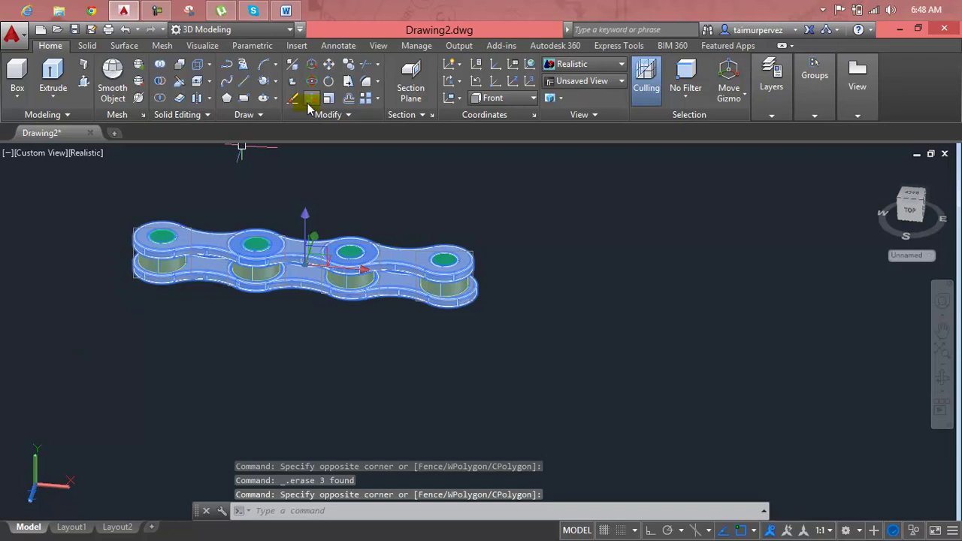
{"action": "left_click", "coordinate": [812, 106]}
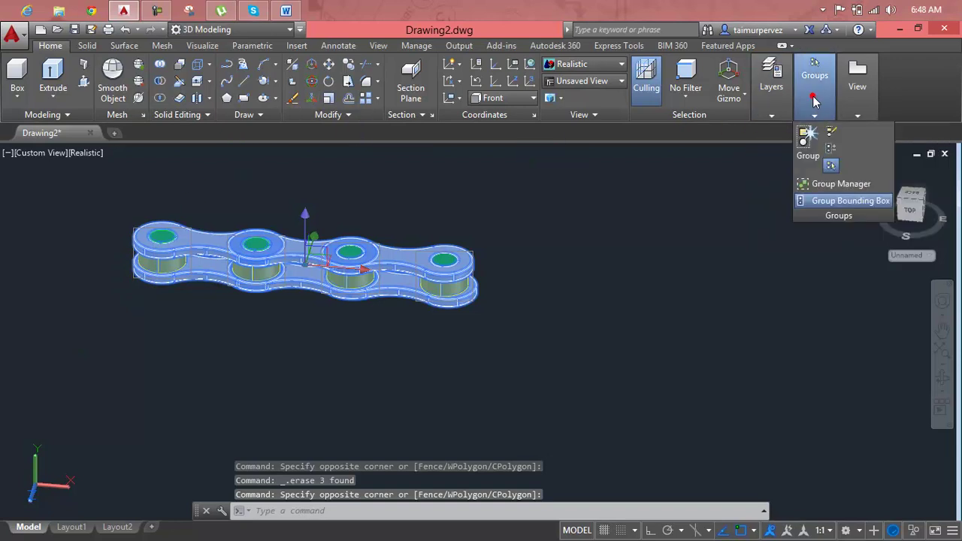
{"action": "left_click", "coordinate": [811, 149]}
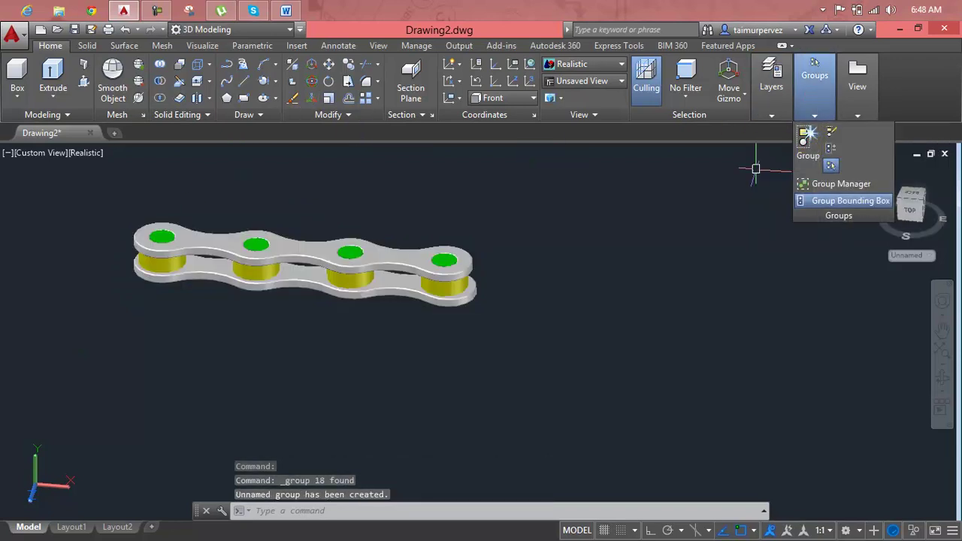
{"action": "left_click", "coordinate": [405, 259]}
{"action": "key", "text": "Escape"}
{"action": "key", "text": "Escape"}
{"action": "key", "text": "Escape"}
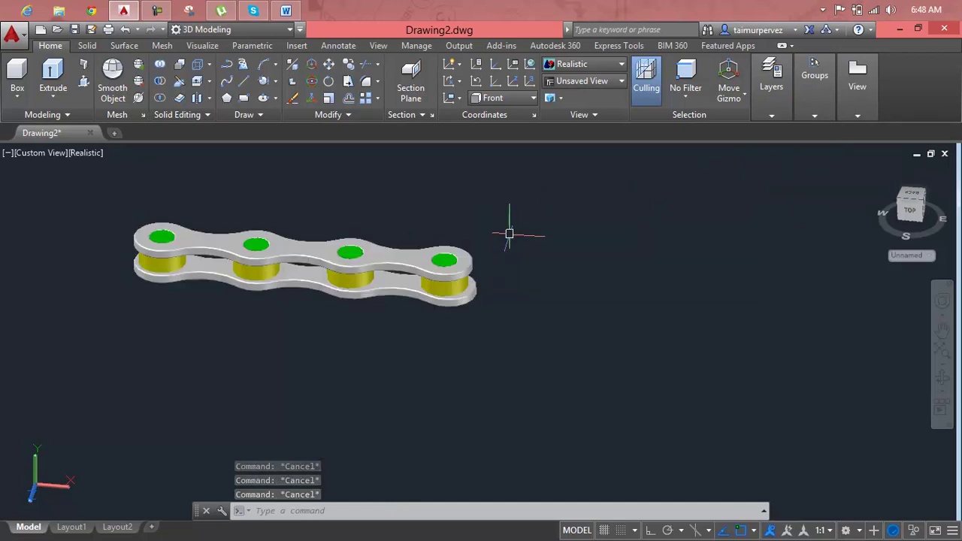
{"action": "scroll", "coordinate": [509, 234], "scroll_direction": "down", "scroll_amount": 2}
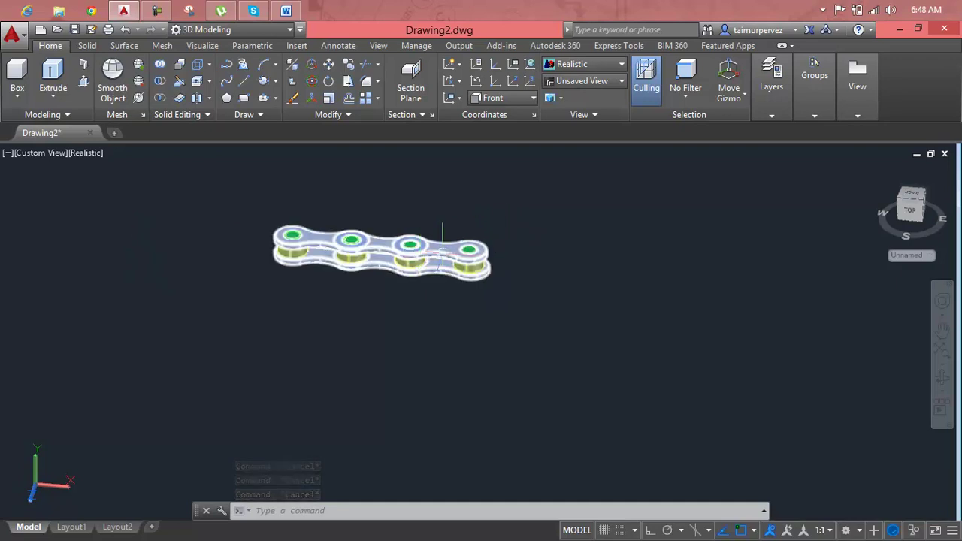
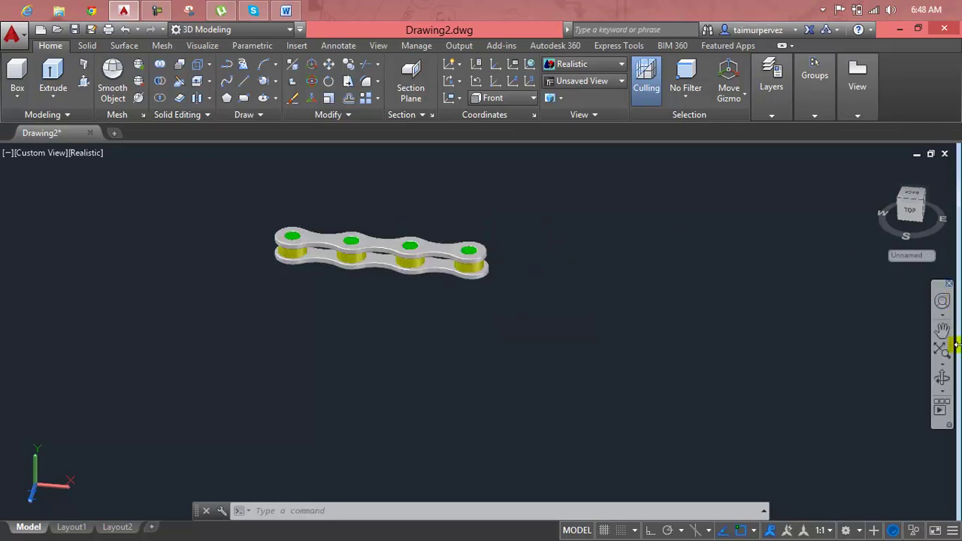
Switch the four-link chain viewport to Front view, then to Top view.
{"action": "left_click", "coordinate": [24, 155]}
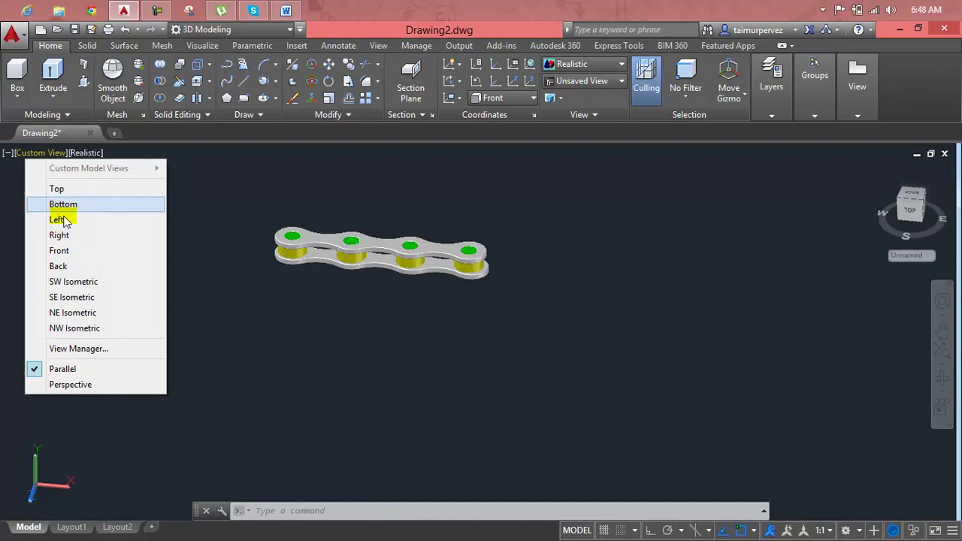
{"action": "left_click", "coordinate": [60, 251]}
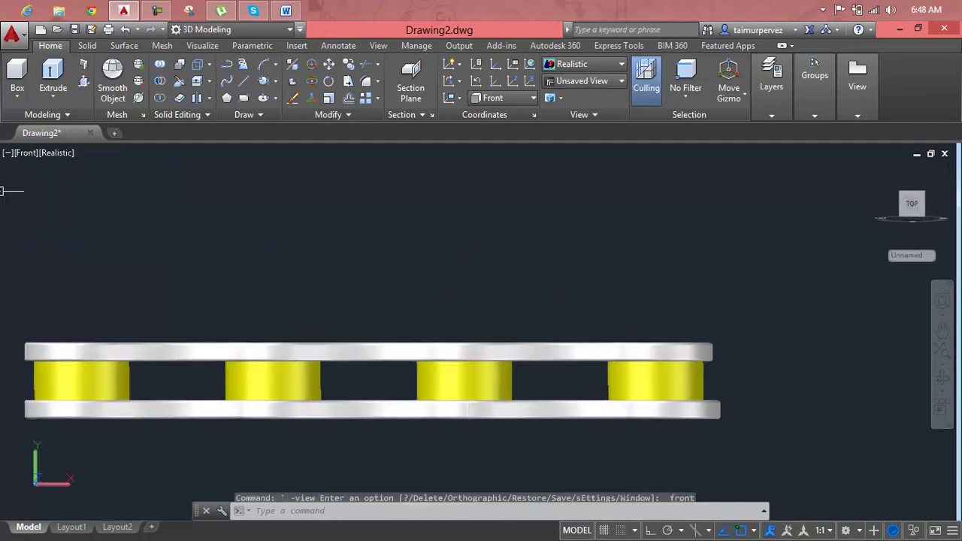
{"action": "left_click", "coordinate": [21, 155]}
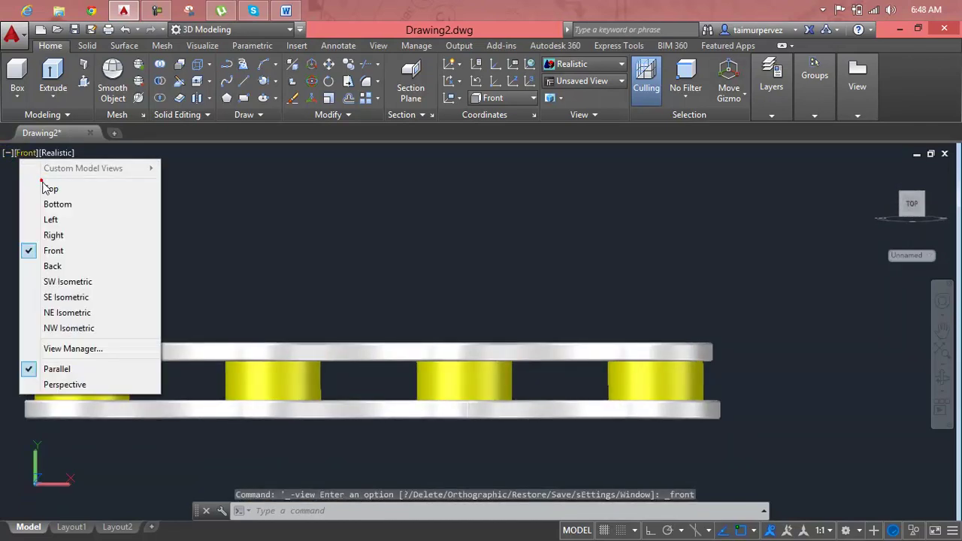
{"action": "left_click", "coordinate": [45, 184]}
{"action": "scroll", "coordinate": [172, 243], "scroll_direction": "down", "scroll_amount": 4}
{"action": "scroll", "coordinate": [183, 256], "scroll_direction": "down", "scroll_amount": 2}
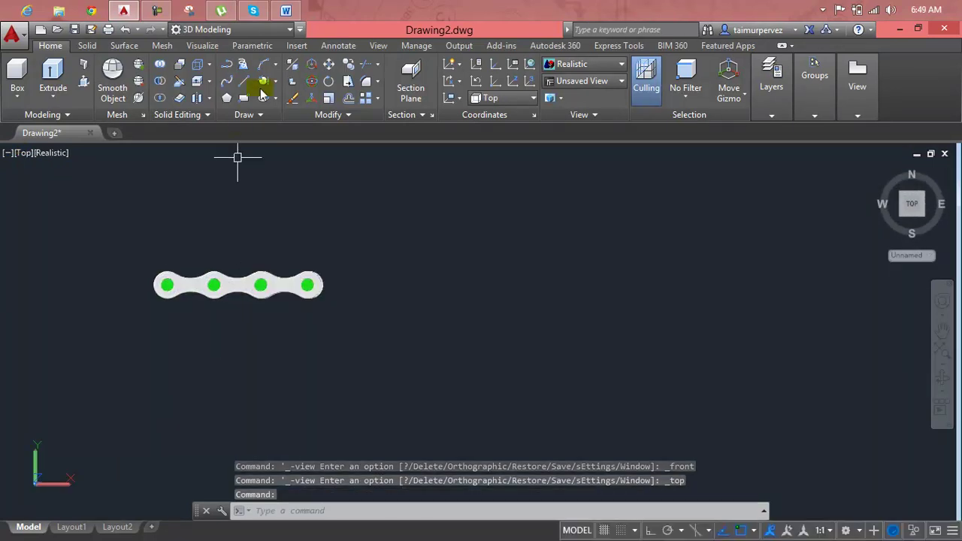
{"action": "left_click", "coordinate": [165, 13]}
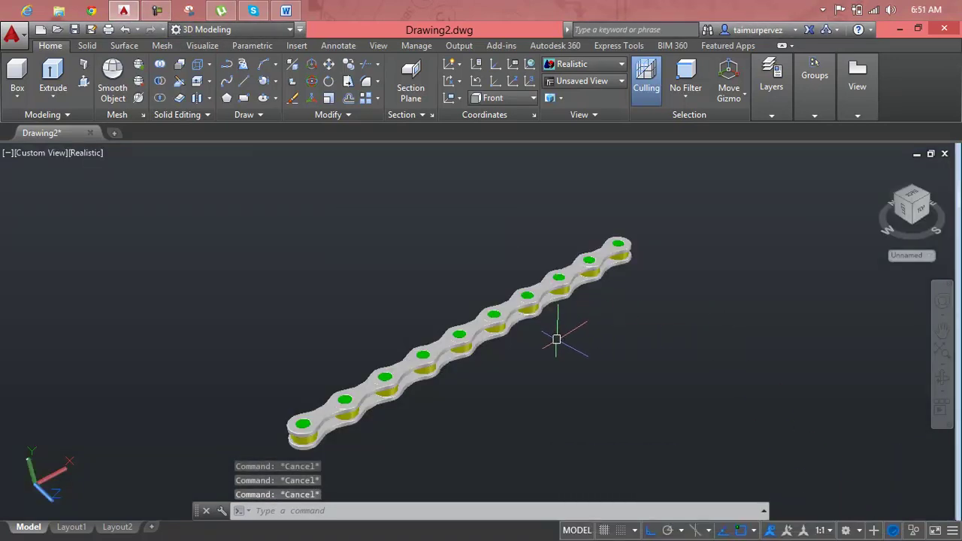
Window-select all 54 chain objects and combine them into one unnamed group.
{"action": "middle_click_drag", "start_coordinate": [557, 339], "coordinate": [356, 322]}
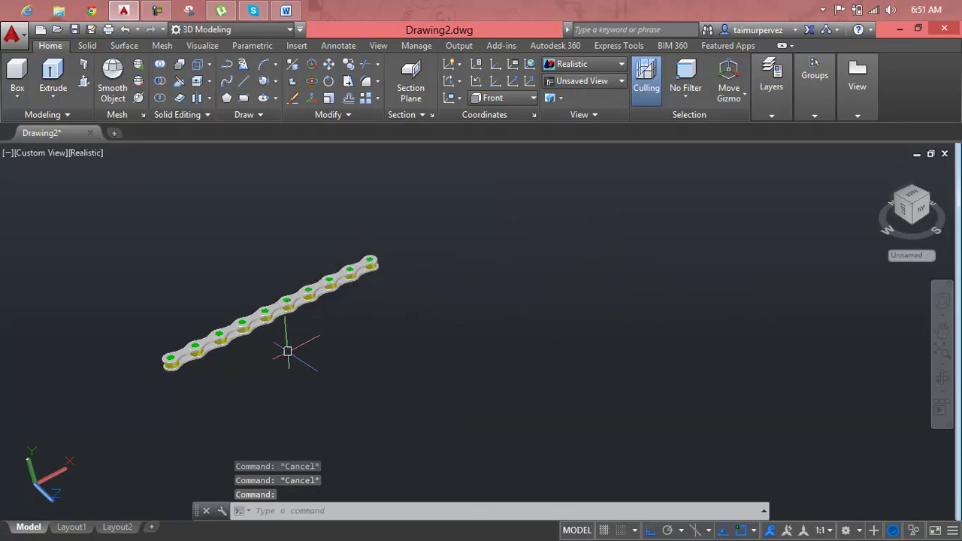
{"action": "scroll", "coordinate": [270, 319], "scroll_direction": "up", "scroll_amount": 2}
{"action": "scroll", "coordinate": [286, 301], "scroll_direction": "down", "scroll_amount": 2}
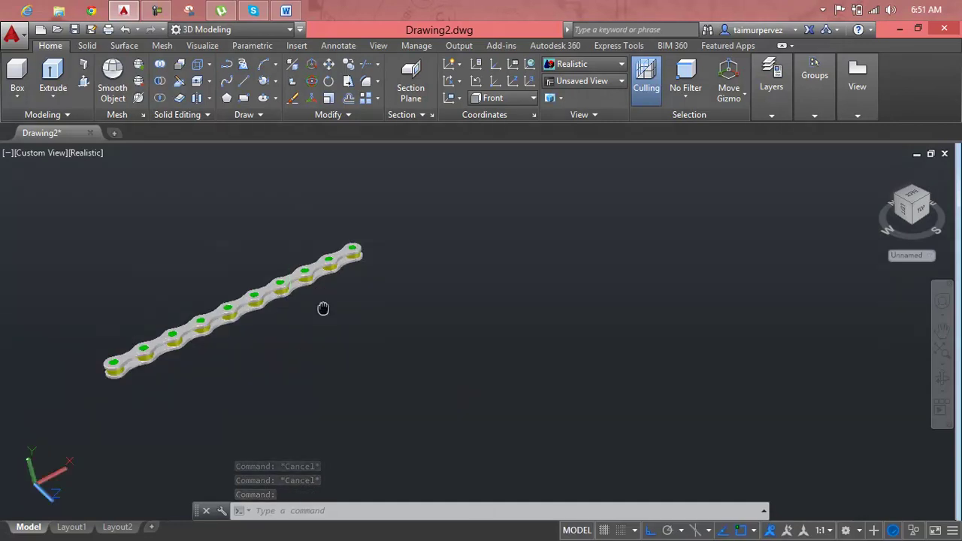
{"action": "middle_click_drag", "start_coordinate": [322, 307], "coordinate": [445, 300]}
{"action": "left_click", "coordinate": [539, 192]}
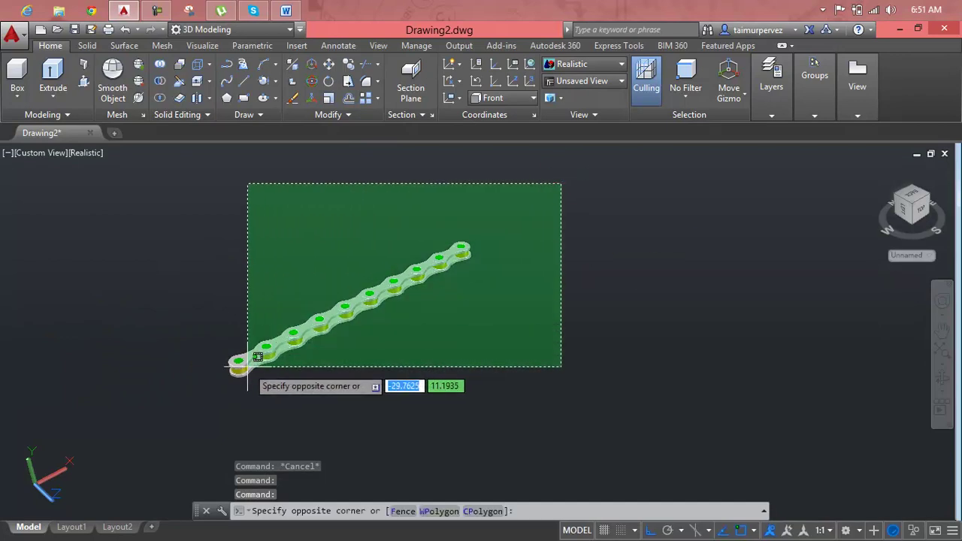
{"action": "left_click", "coordinate": [199, 405]}
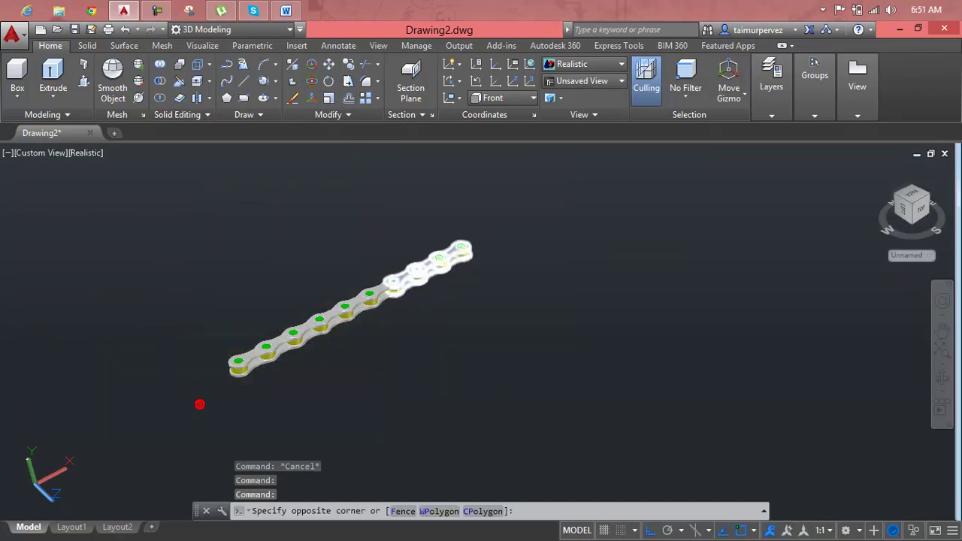
{"action": "left_click", "coordinate": [759, 89]}
{"action": "left_click", "coordinate": [823, 97]}
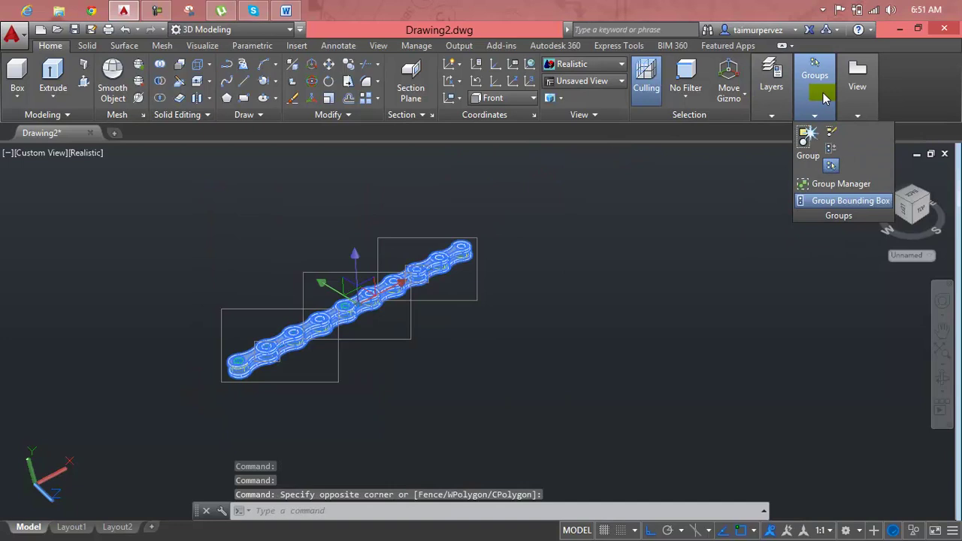
{"action": "left_click", "coordinate": [807, 153]}
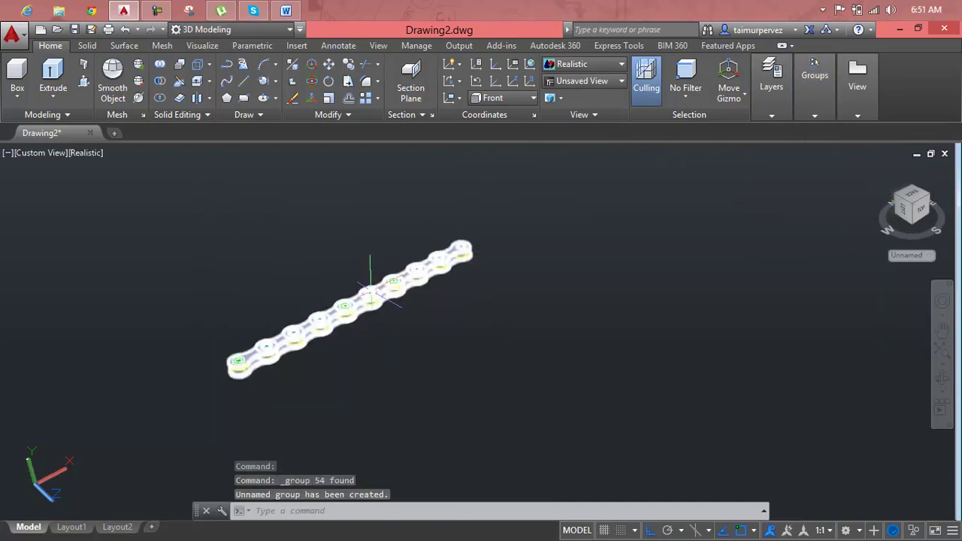
{"action": "scroll", "coordinate": [438, 281], "scroll_direction": "up", "scroll_amount": 1}
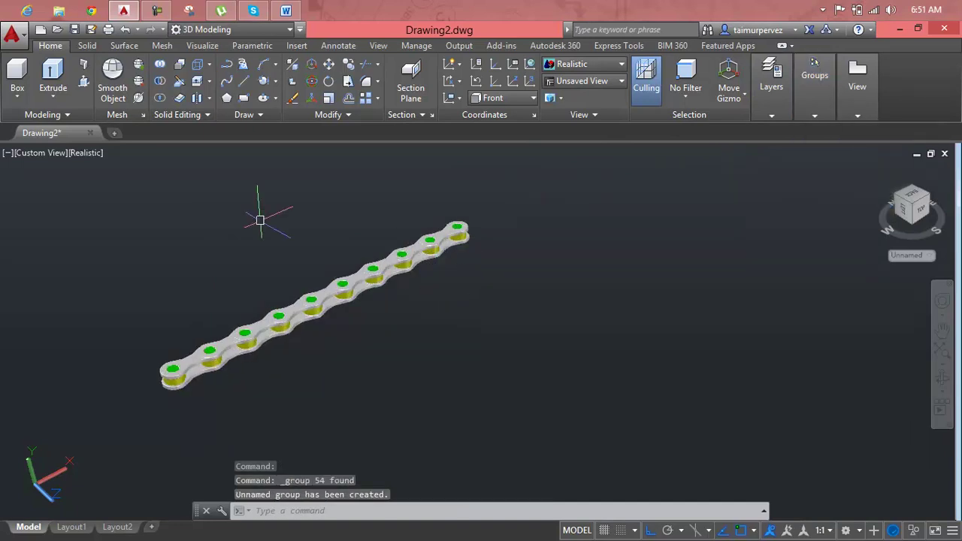
Set the viewport to Top view and clear any pending command.
{"action": "left_click", "coordinate": [45, 155]}
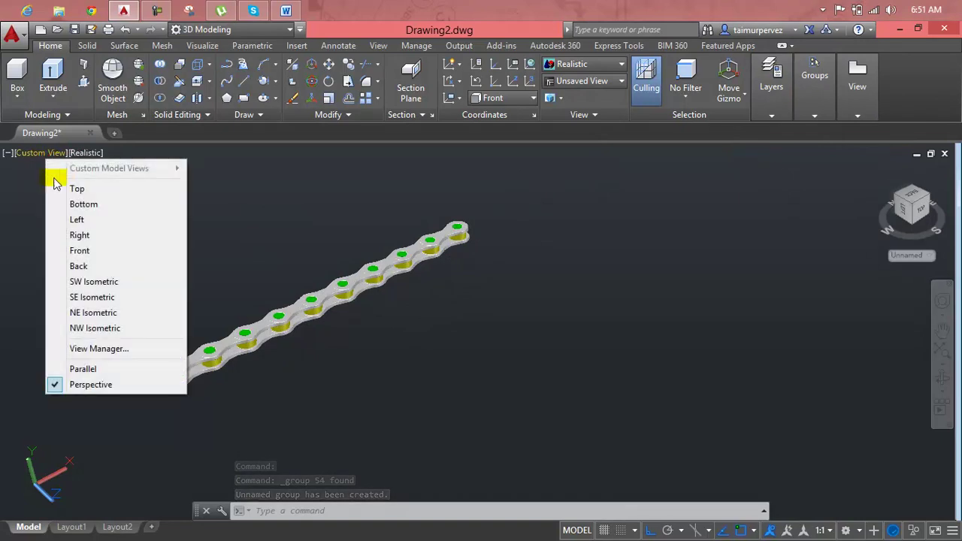
{"action": "left_click", "coordinate": [54, 185]}
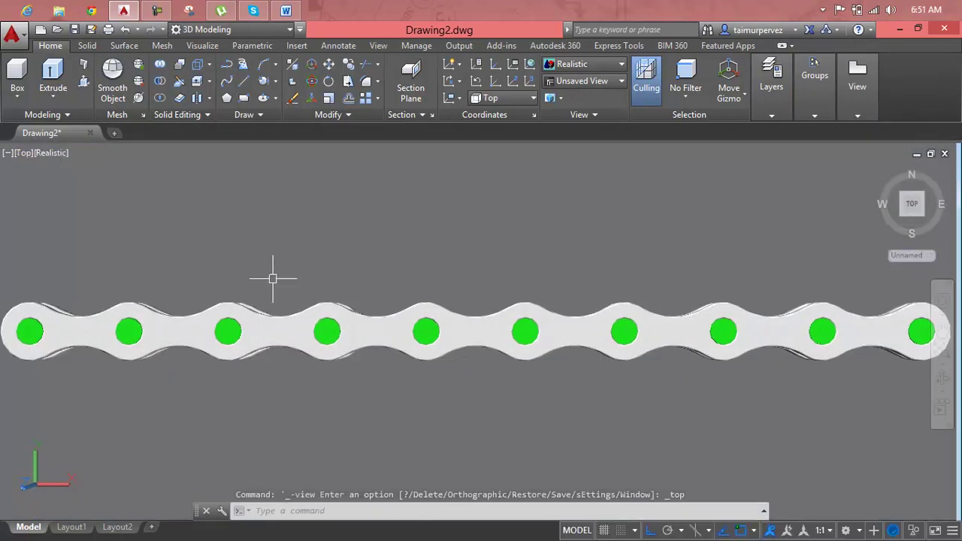
{"action": "key", "text": "Escape"}
{"action": "key", "text": "Escape"}
{"action": "key", "text": "Escape"}
Start copying the grouped chain, fit it in view, cancel, and go to Visual Styles.
{"action": "type", "text": "ct o"}
{"action": "key", "text": "Return"}
{"action": "scroll", "coordinate": [306, 311], "scroll_direction": "down", "scroll_amount": 3}
{"action": "left_click", "coordinate": [306, 312]}
{"action": "key", "text": "Return"}
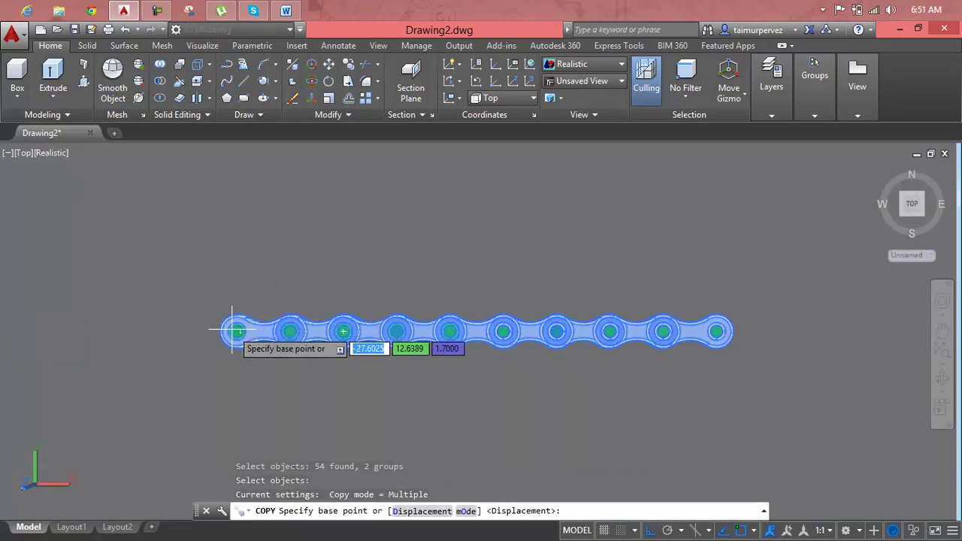
{"action": "middle_click", "coordinate": [234, 328]}
{"action": "middle_click", "coordinate": [235, 328]}
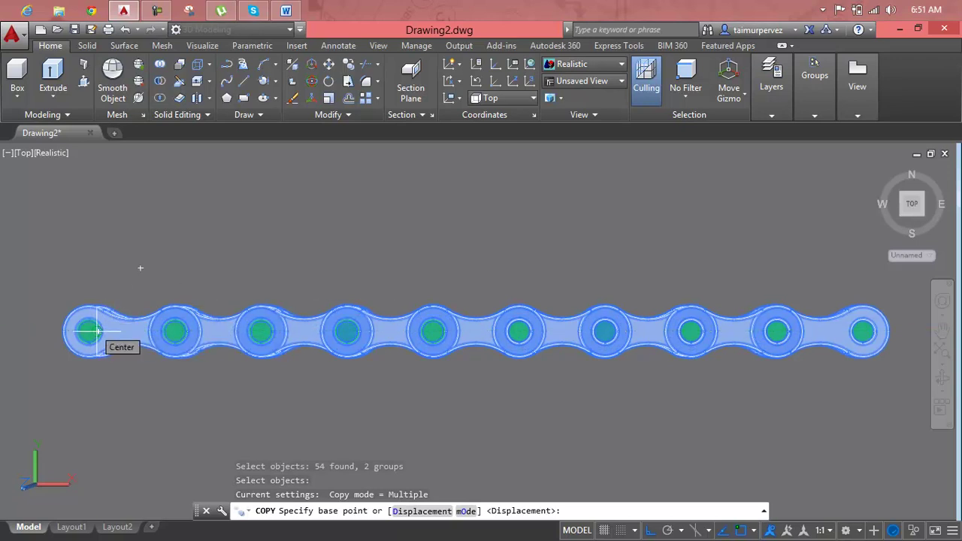
{"action": "key", "text": "Escape"}
{"action": "key", "text": "Escape"}
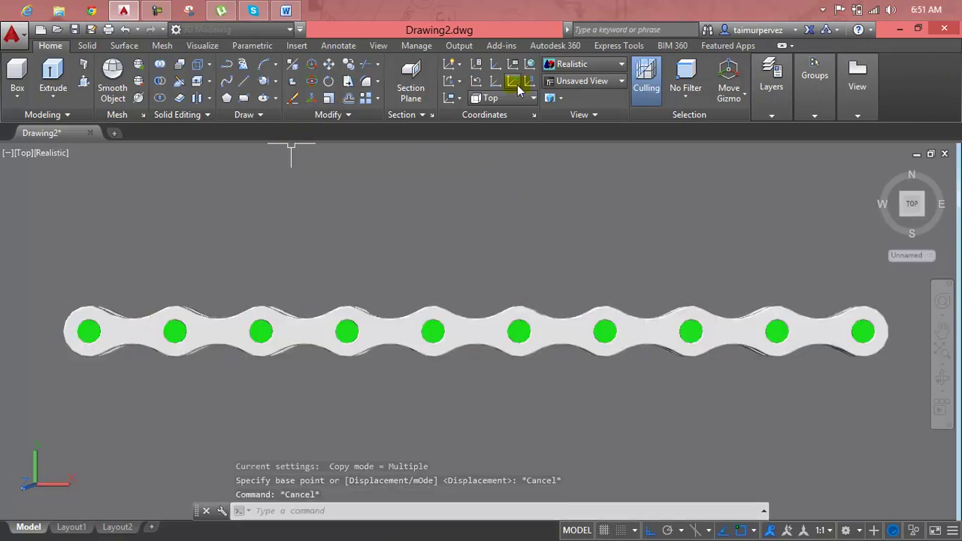
{"action": "left_click", "coordinate": [557, 66]}
Switch to 2D Wireframe and select the grouped chain for a CP copy.
{"action": "left_click", "coordinate": [569, 98]}
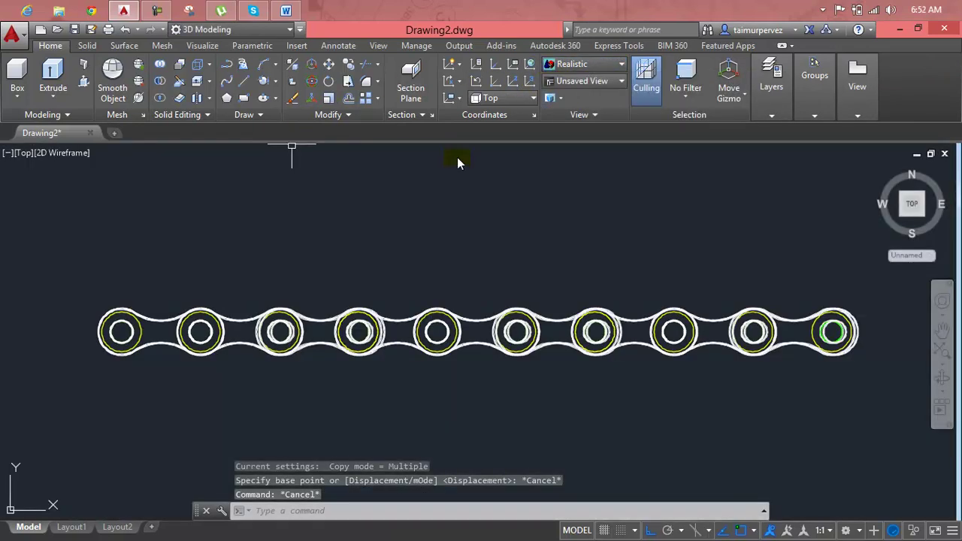
{"action": "scroll", "coordinate": [369, 285], "scroll_direction": "up", "scroll_amount": 2}
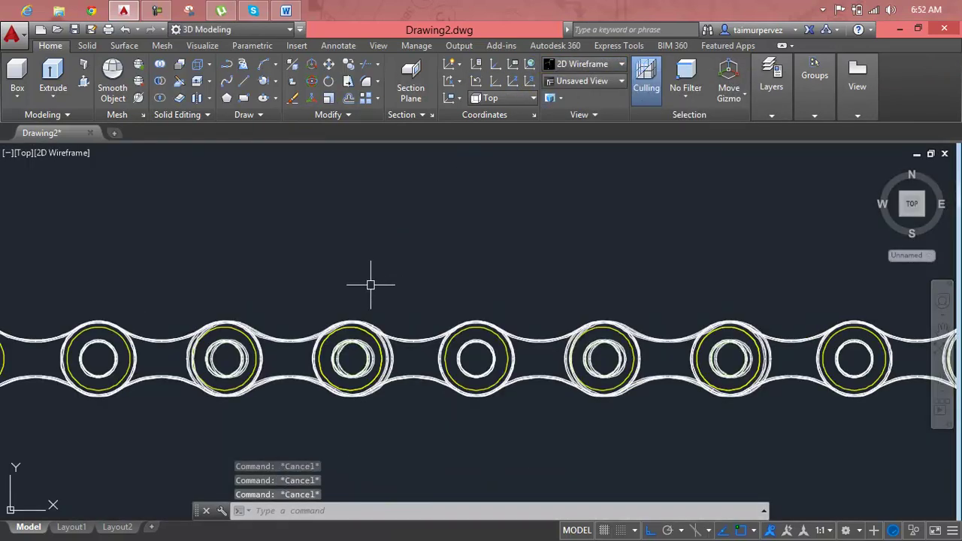
{"action": "type", "text": "Cp"}
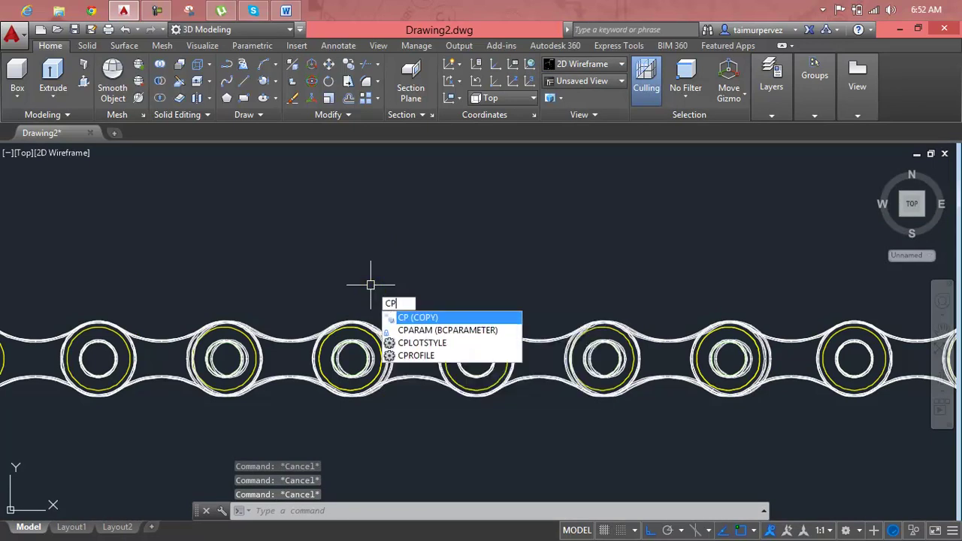
{"action": "key", "text": "Return"}
{"action": "left_click", "coordinate": [337, 328]}
{"action": "key", "text": "Return"}
Place the copy 12.7 from the left pin centre, extending the chain to 19 rollers.
{"action": "scroll", "coordinate": [391, 316], "scroll_direction": "down", "scroll_amount": 2}
{"action": "mouse_move", "coordinate": [391, 316]}
{"action": "middle_mouse_down"}
{"action": "mouse_move", "coordinate": [502, 291]}
{"action": "mouse_move", "coordinate": [276, 327]}
{"action": "middle_mouse_up"}
{"action": "left_click", "coordinate": [263, 315]}
{"action": "scroll", "coordinate": [444, 278], "scroll_direction": "down", "scroll_amount": 3}
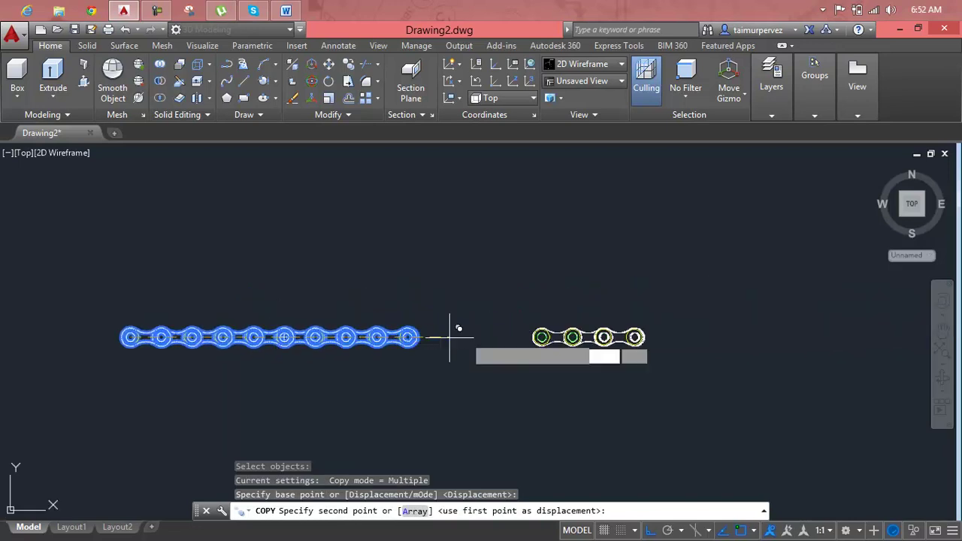
{"action": "scroll", "coordinate": [409, 335], "scroll_direction": "up", "scroll_amount": 2}
{"action": "scroll", "coordinate": [401, 318], "scroll_direction": "up", "scroll_amount": 3}
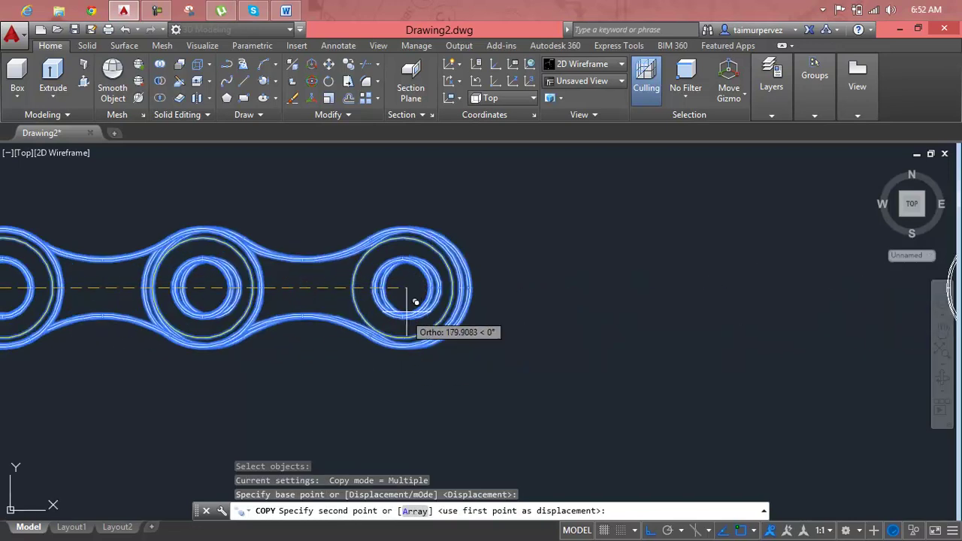
{"action": "type", "text": "12.7"}
{"action": "key", "text": "Return"}
{"action": "key", "text": "Escape"}
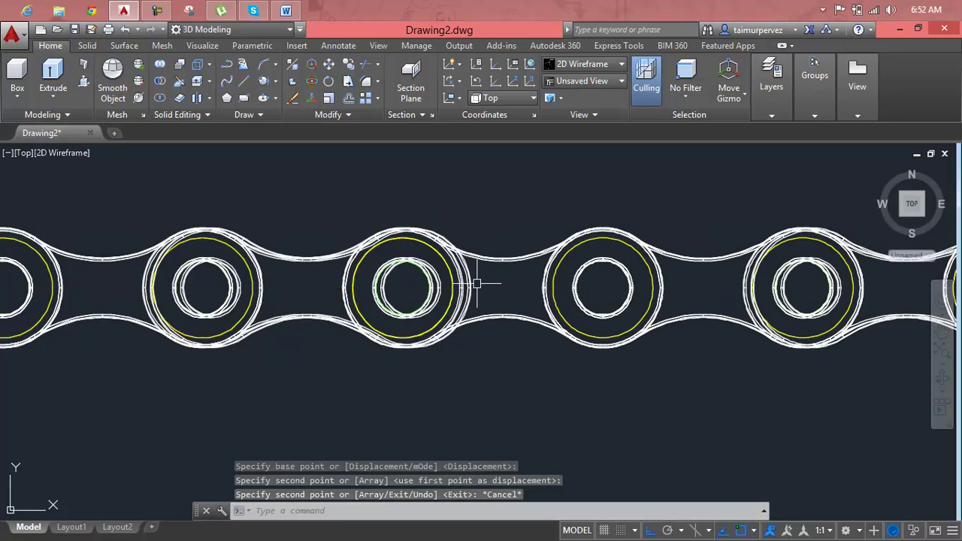
{"action": "key", "text": "Escape"}
{"action": "key", "text": "Escape"}
{"action": "key", "text": "Escape"}
{"action": "scroll", "coordinate": [517, 284], "scroll_direction": "down", "scroll_amount": 6}
{"action": "scroll", "coordinate": [518, 284], "scroll_direction": "down", "scroll_amount": 2}
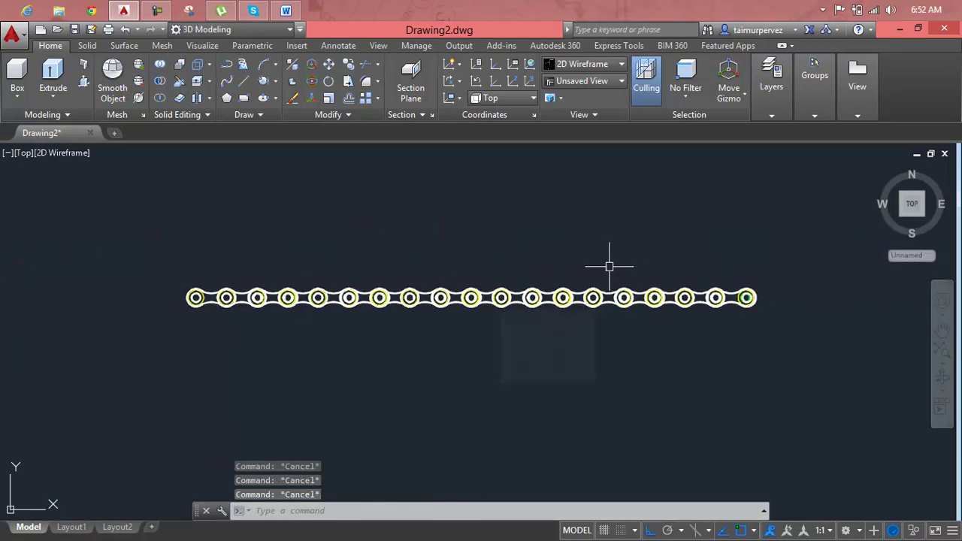
Show the chain in an angled 3D view with the Realistic visual style.
{"action": "left_click", "coordinate": [880, 168]}
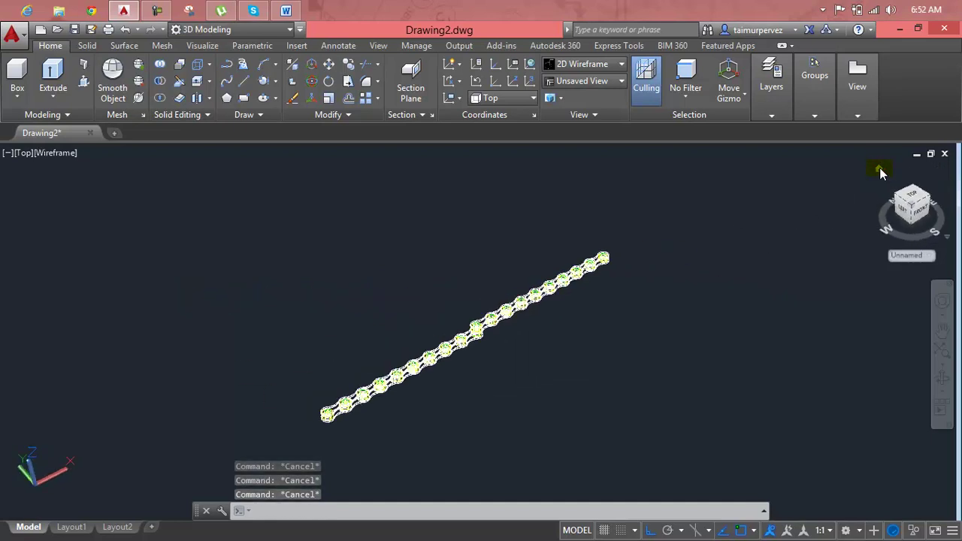
{"action": "left_click", "coordinate": [601, 69]}
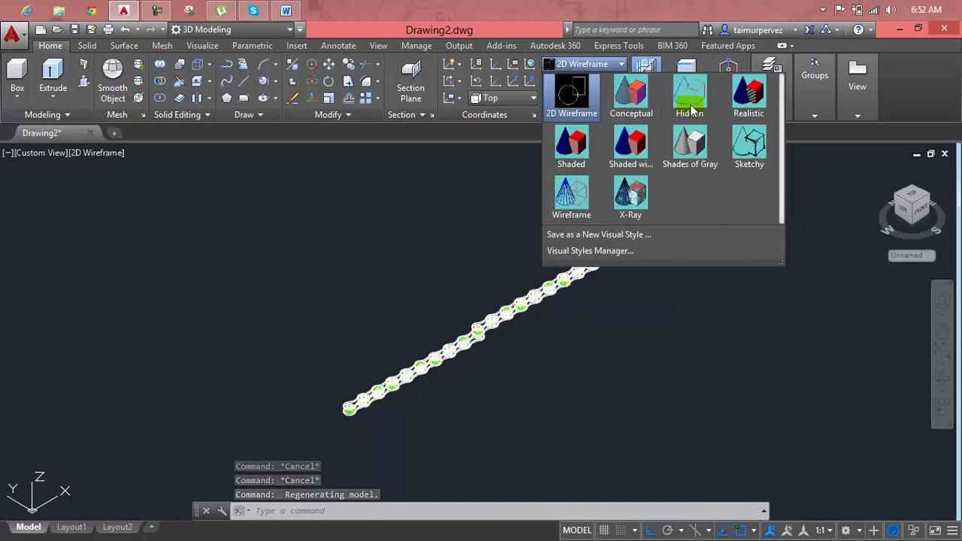
{"action": "left_click", "coordinate": [735, 107]}
{"action": "scroll", "coordinate": [483, 344], "scroll_direction": "up", "scroll_amount": 3}
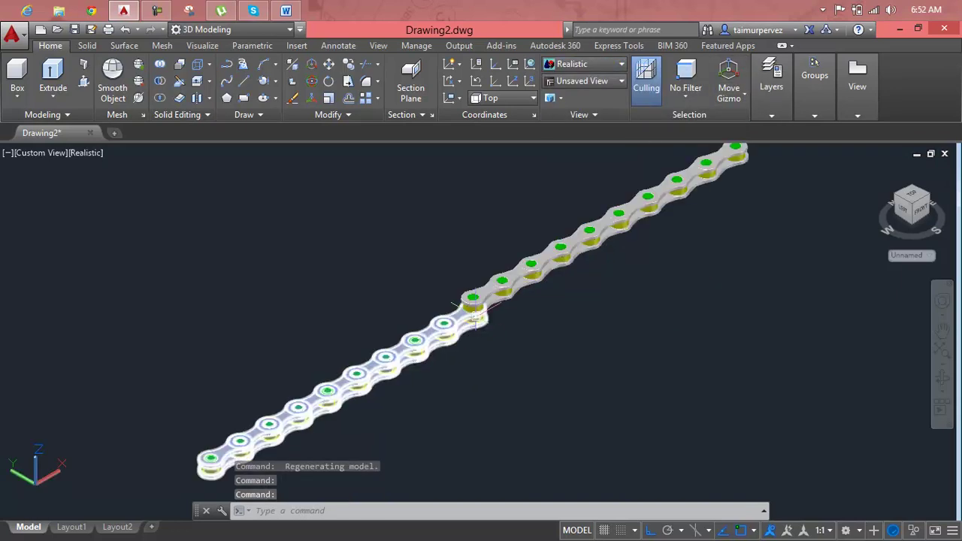
{"action": "scroll", "coordinate": [488, 284], "scroll_direction": "up", "scroll_amount": 3}
{"action": "scroll", "coordinate": [488, 284], "scroll_direction": "up", "scroll_amount": 3}
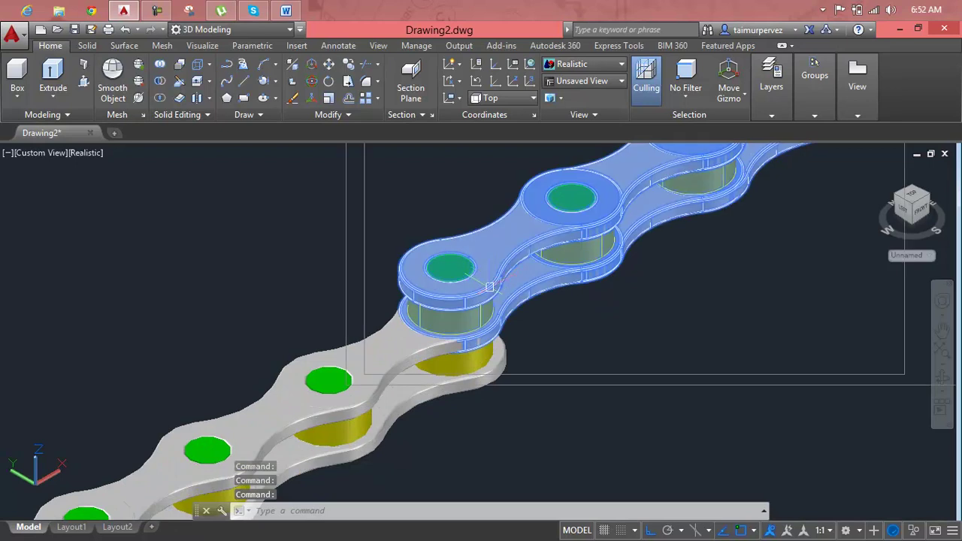
Start moving a link from a picked base point, cancel it, and pan along the chain.
{"action": "type", "text": "m"}
{"action": "key", "text": "Return"}
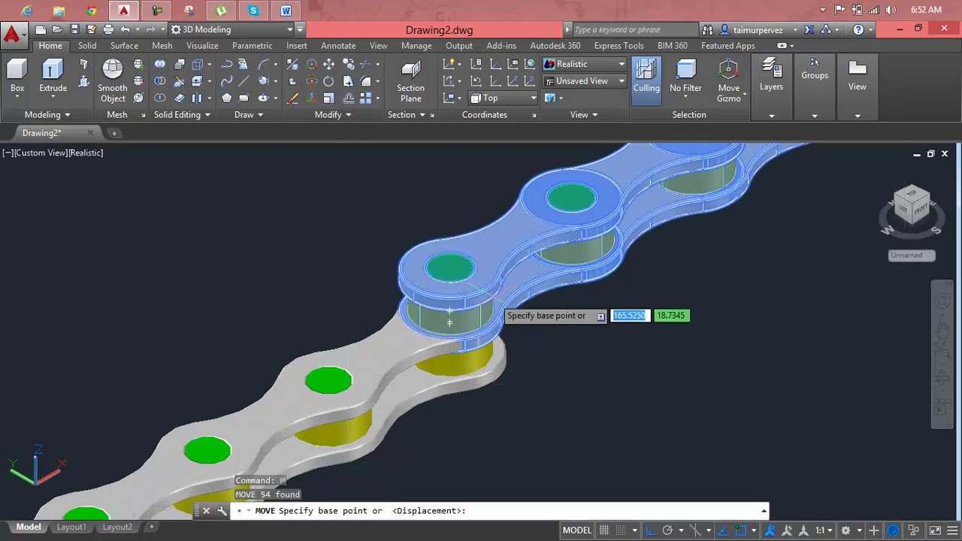
{"action": "left_click", "coordinate": [477, 272]}
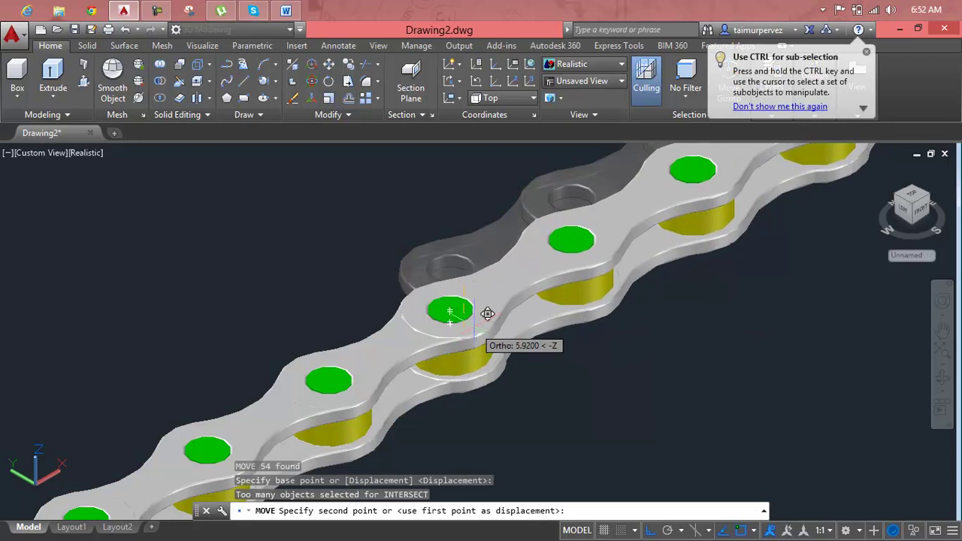
{"action": "key", "text": "Escape"}
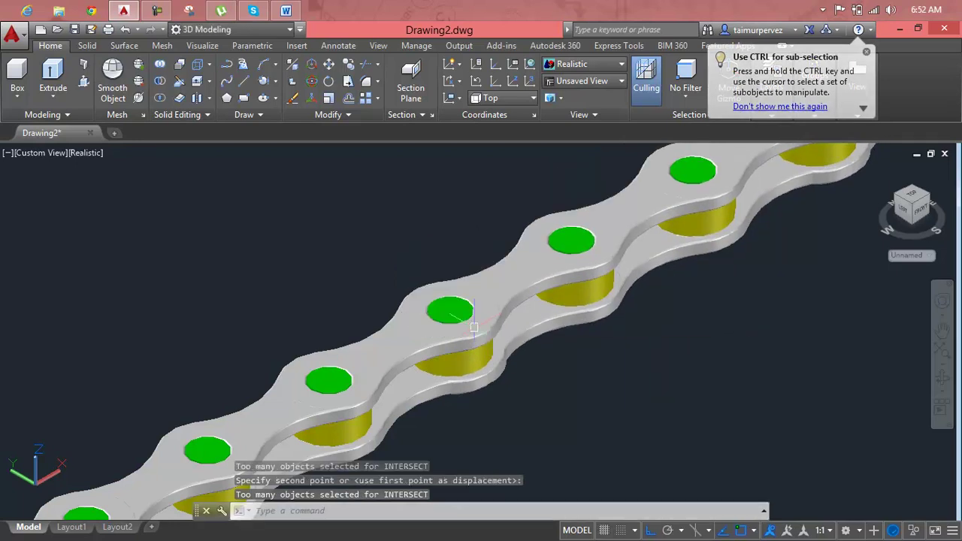
{"action": "scroll", "coordinate": [612, 318], "scroll_direction": "down", "scroll_amount": 2}
{"action": "scroll", "coordinate": [562, 314], "scroll_direction": "down", "scroll_amount": 2}
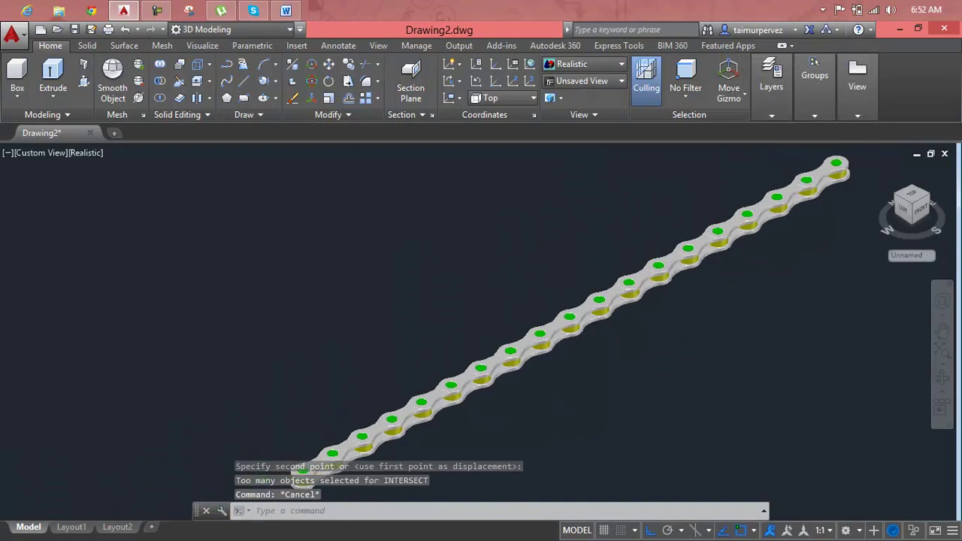
{"action": "scroll", "coordinate": [562, 313], "scroll_direction": "down", "scroll_amount": 1}
{"action": "scroll", "coordinate": [527, 297], "scroll_direction": "up", "scroll_amount": 2}
{"action": "scroll", "coordinate": [526, 297], "scroll_direction": "up", "scroll_amount": 3}
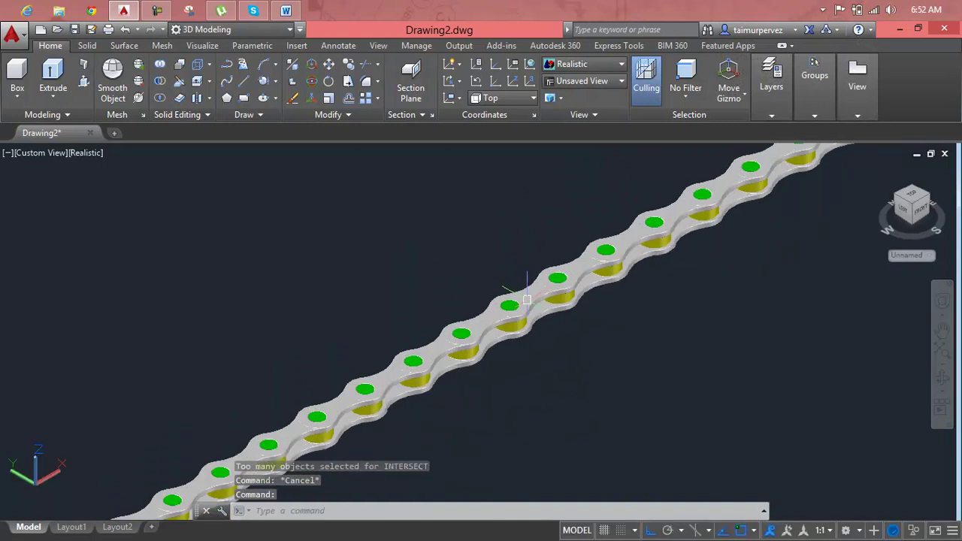
{"action": "middle_click_drag", "start_coordinate": [526, 297], "coordinate": [491, 281]}
{"action": "scroll", "coordinate": [488, 280], "scroll_direction": "down", "scroll_amount": 4}
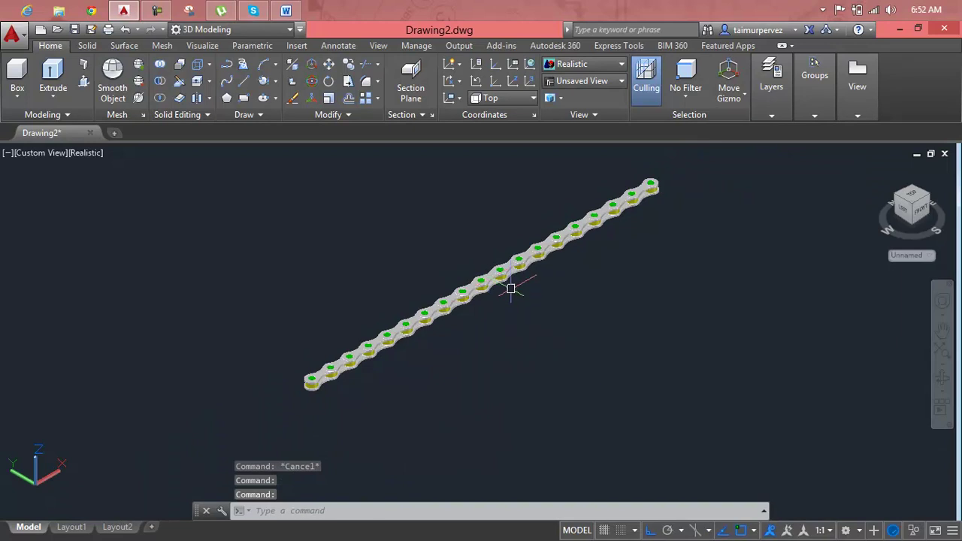
Window-select all 108 chain objects and join them into one unnamed group.
{"action": "left_click", "coordinate": [679, 177]}
{"action": "left_click", "coordinate": [290, 403]}
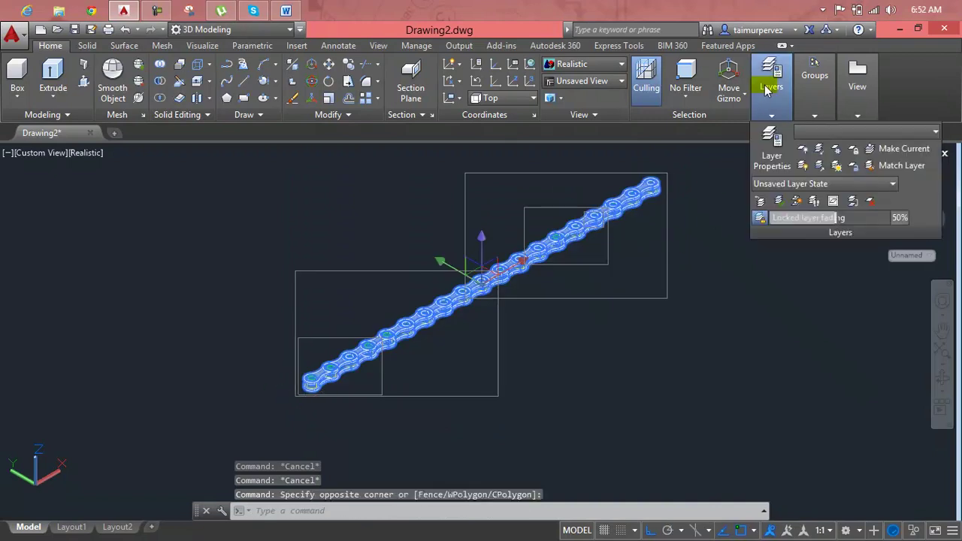
{"action": "mouse_move", "coordinate": [815, 79]}
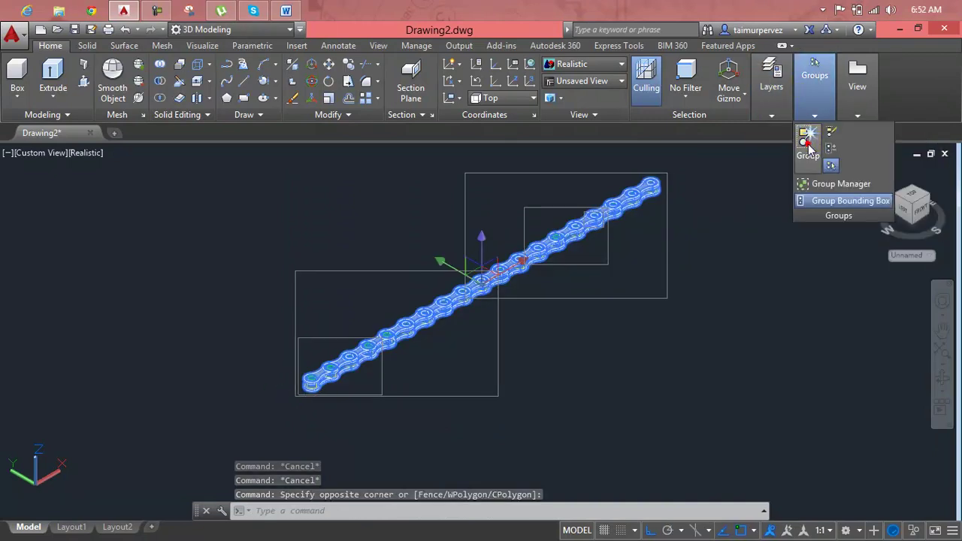
{"action": "left_click", "coordinate": [808, 143]}
{"action": "left_click", "coordinate": [557, 240]}
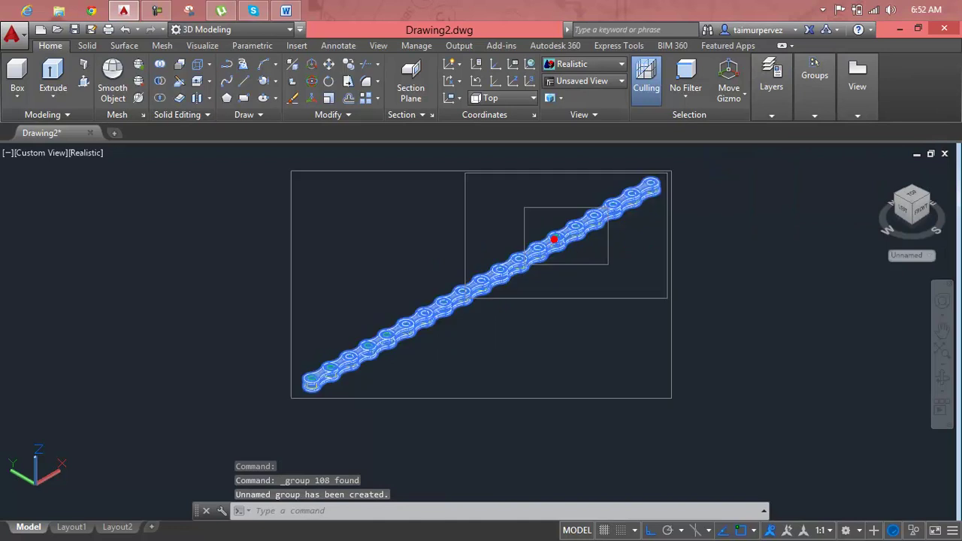
{"action": "key", "text": "Escape"}
{"action": "key", "text": "Escape"}
{"action": "key", "text": "Escape"}
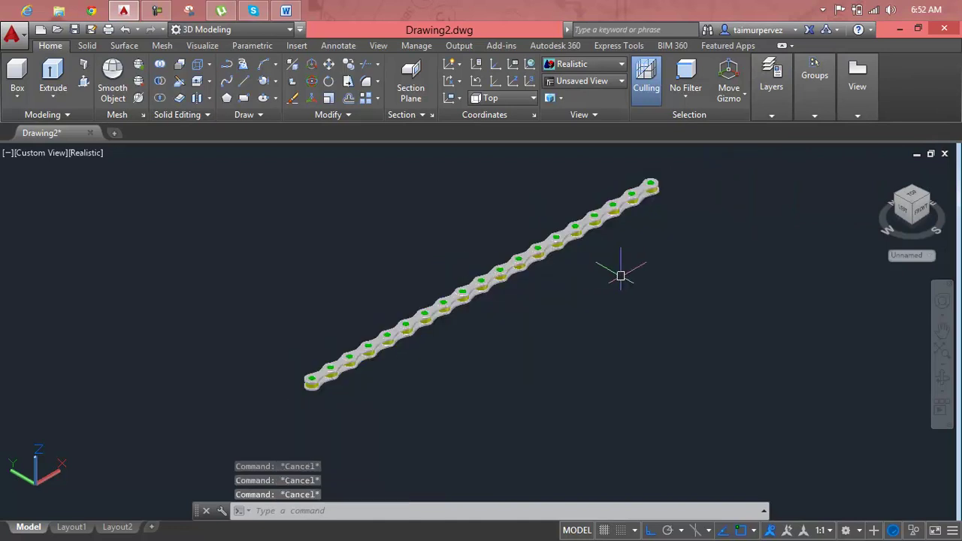
Copy the grouped chain with CP to a parallel position beside the original.
{"action": "type", "text": "cp"}
{"action": "key", "text": "Return"}
{"action": "left_click", "coordinate": [562, 248]}
{"action": "key", "text": "Return"}
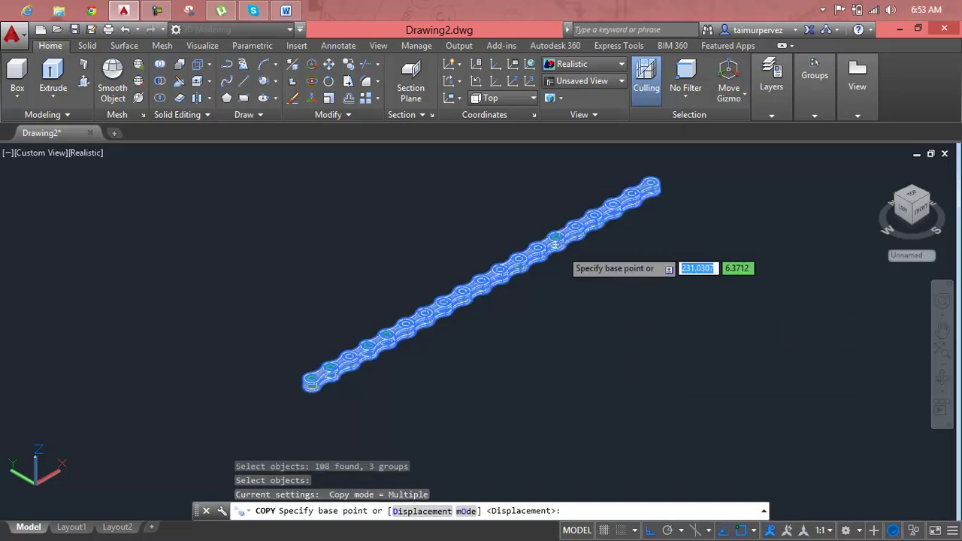
{"action": "left_click", "coordinate": [556, 243]}
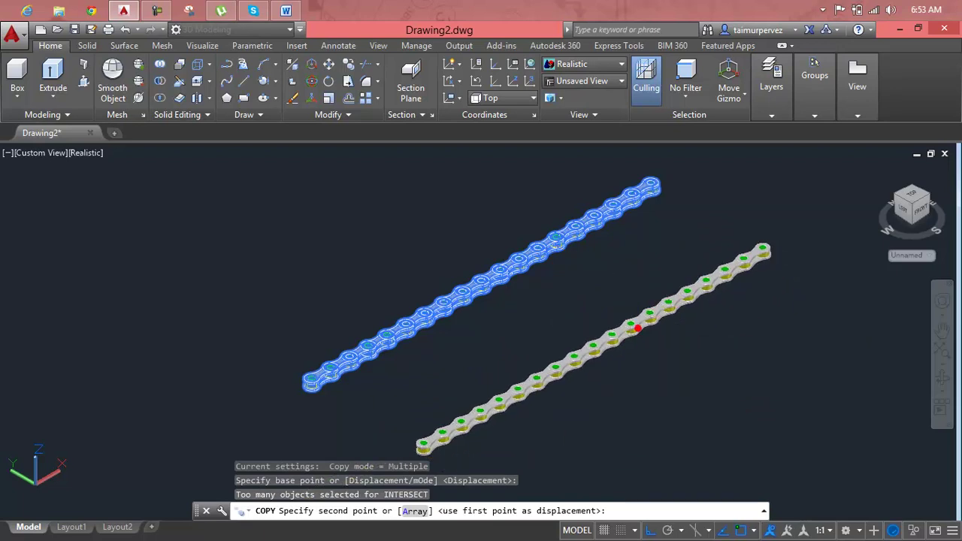
{"action": "left_click", "coordinate": [638, 328]}
{"action": "key", "text": "Escape"}
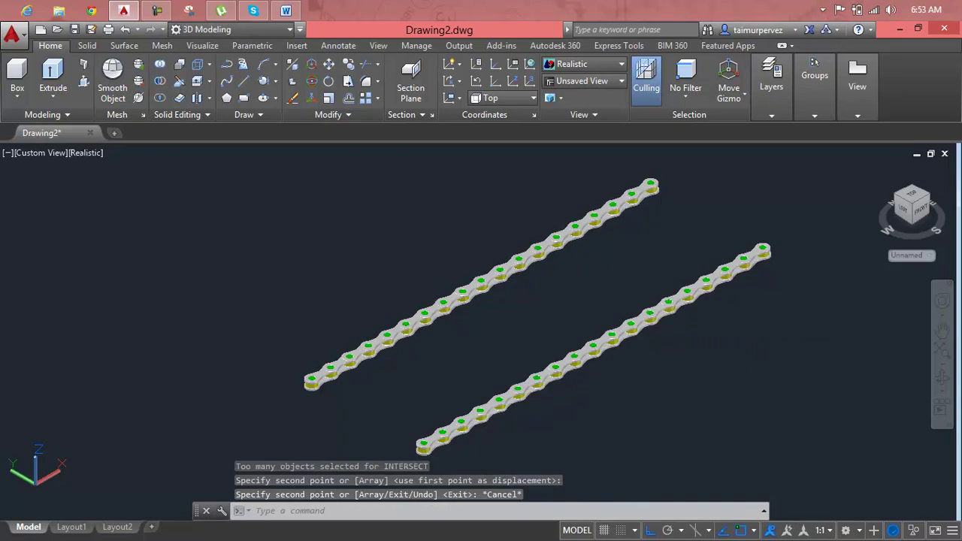
Crossing-select the lower copied chain and delete it.
{"action": "middle_click_drag", "start_coordinate": [657, 223], "coordinate": [627, 251]}
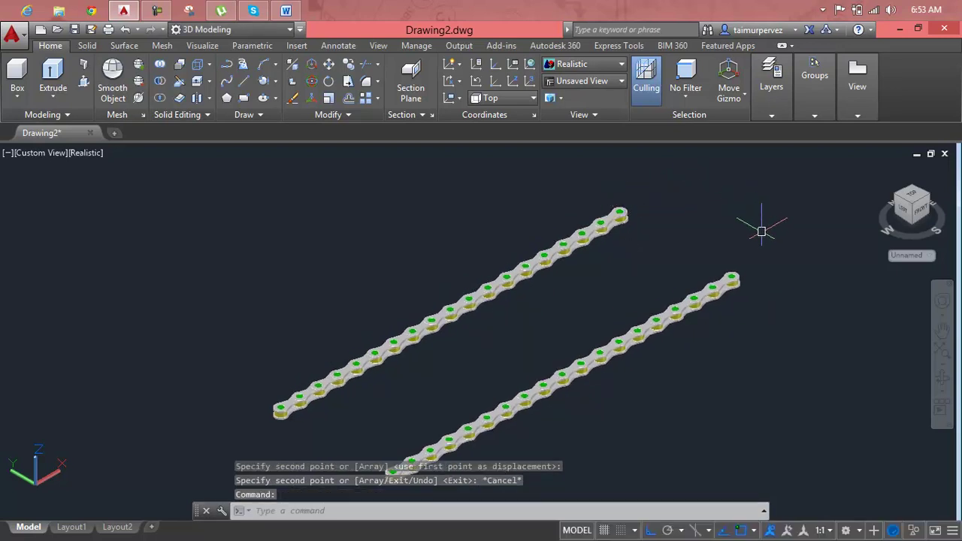
{"action": "scroll", "coordinate": [509, 328], "scroll_direction": "down", "scroll_amount": 3}
{"action": "scroll", "coordinate": [519, 305], "scroll_direction": "down", "scroll_amount": 2}
{"action": "scroll", "coordinate": [481, 326], "scroll_direction": "up", "scroll_amount": 3}
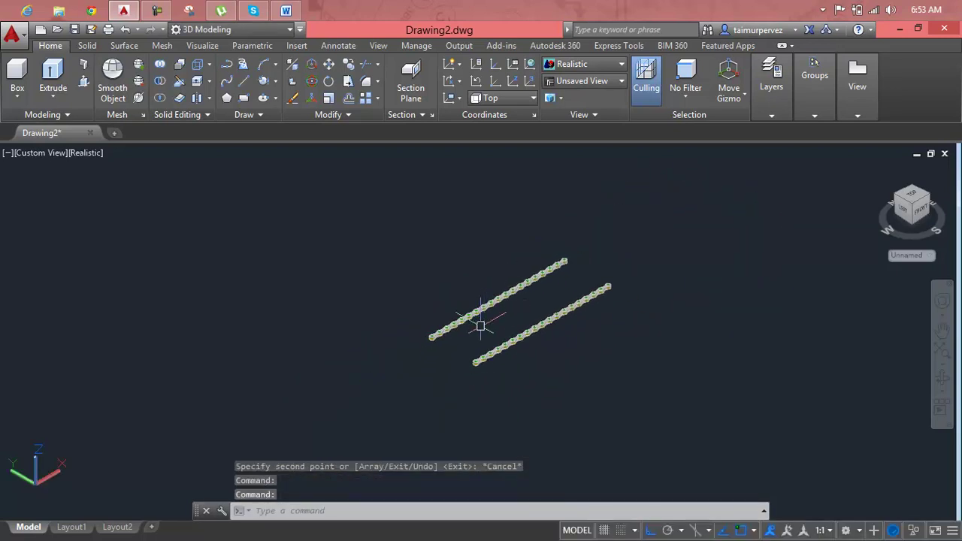
{"action": "scroll", "coordinate": [524, 325], "scroll_direction": "up", "scroll_amount": 2}
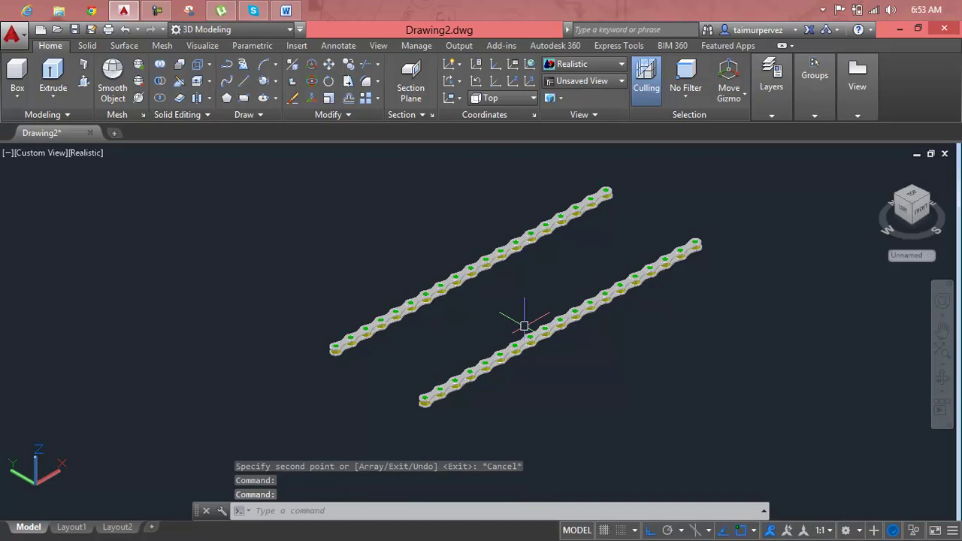
{"action": "scroll", "coordinate": [501, 300], "scroll_direction": "up", "scroll_amount": 3}
{"action": "scroll", "coordinate": [644, 268], "scroll_direction": "down", "scroll_amount": 4}
{"action": "left_click", "coordinate": [710, 235]}
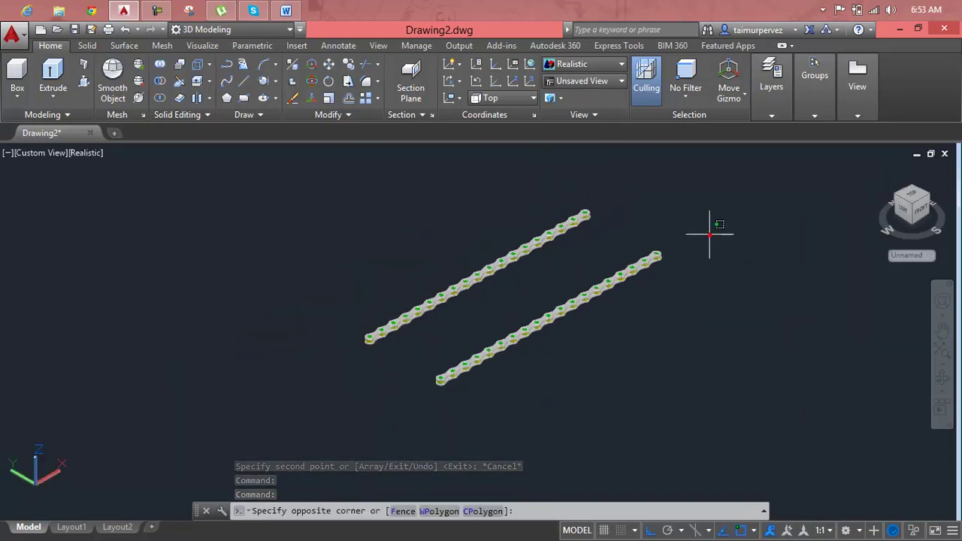
{"action": "left_click", "coordinate": [642, 291]}
{"action": "key", "text": "Delete"}
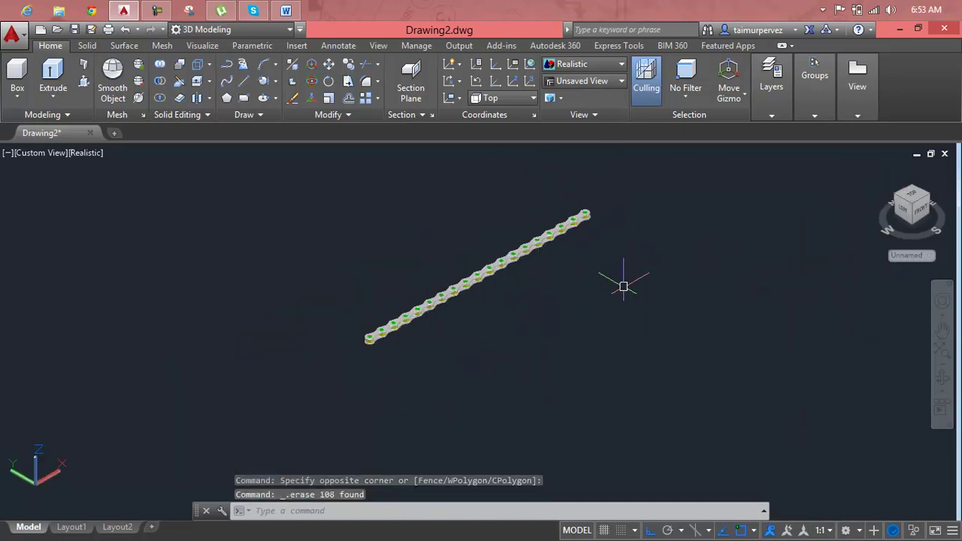
Check the remaining chain's selection, then zoom in and pan along it.
{"action": "scroll", "coordinate": [601, 271], "scroll_direction": "up", "scroll_amount": 1}
{"action": "scroll", "coordinate": [577, 260], "scroll_direction": "up", "scroll_amount": 1}
{"action": "scroll", "coordinate": [526, 282], "scroll_direction": "up", "scroll_amount": 2}
{"action": "left_click", "coordinate": [485, 252]}
{"action": "key", "text": "Escape"}
{"action": "key", "text": "Escape"}
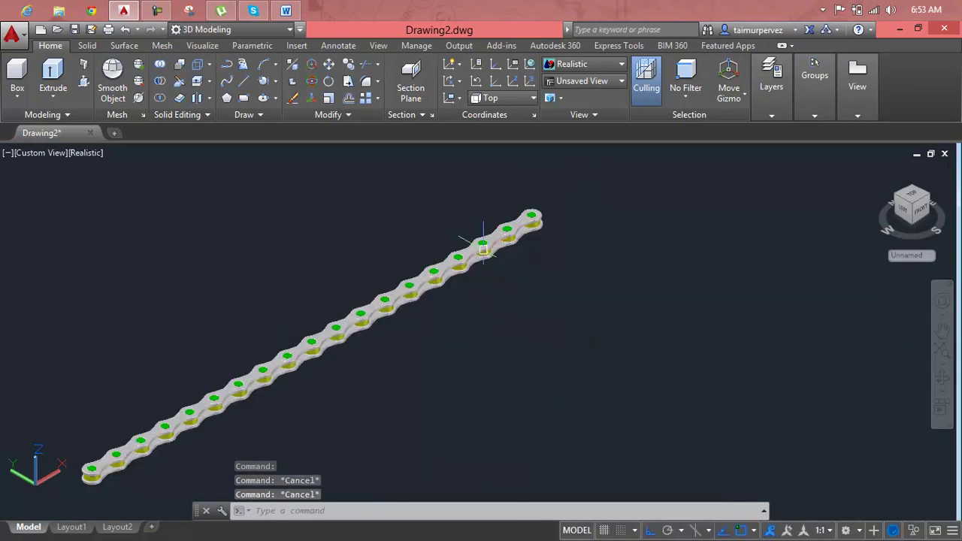
{"action": "scroll", "coordinate": [535, 216], "scroll_direction": "down", "scroll_amount": 3}
{"action": "middle_click_drag", "start_coordinate": [537, 240], "coordinate": [580, 239]}
{"action": "scroll", "coordinate": [571, 230], "scroll_direction": "up", "scroll_amount": 3}
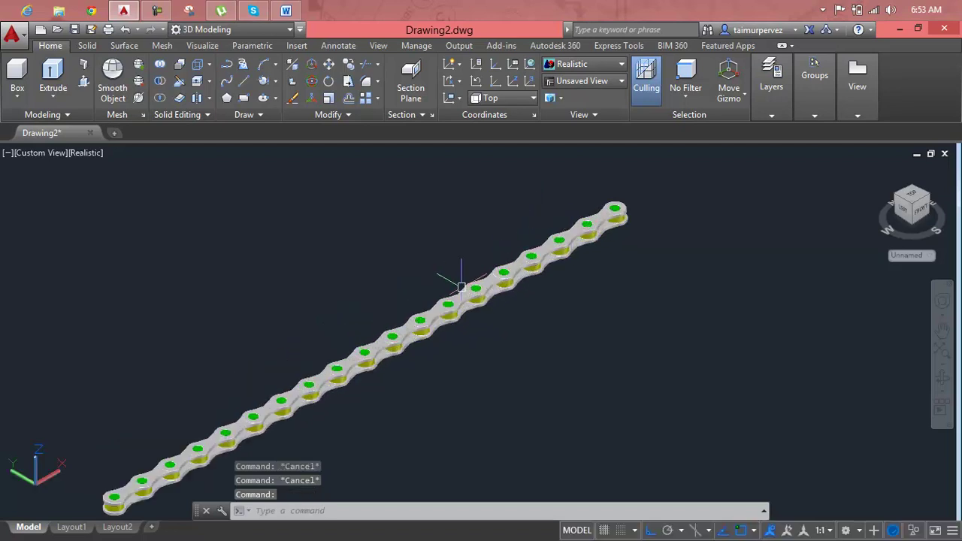
{"action": "middle_click_drag", "start_coordinate": [461, 286], "coordinate": [501, 253]}
{"action": "scroll", "coordinate": [434, 273], "scroll_direction": "up", "scroll_amount": 3}
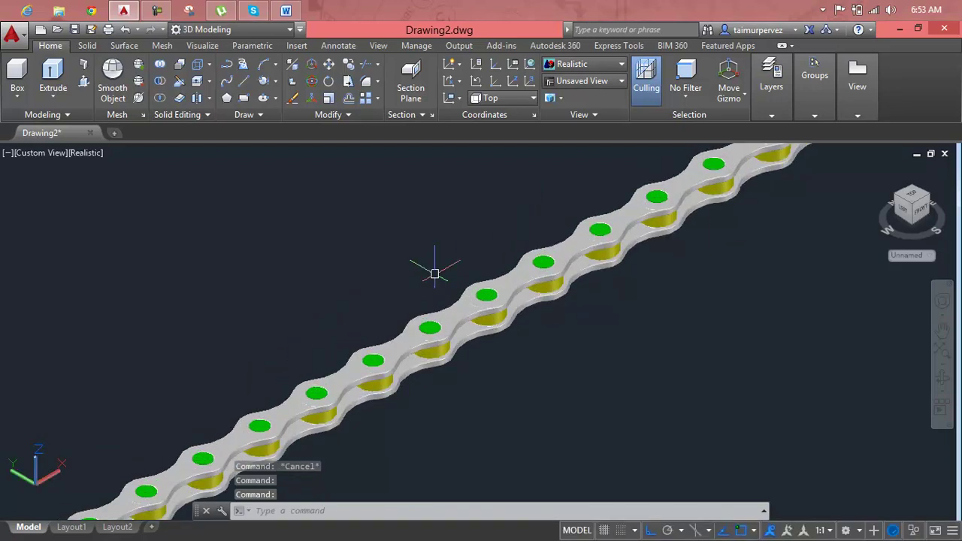